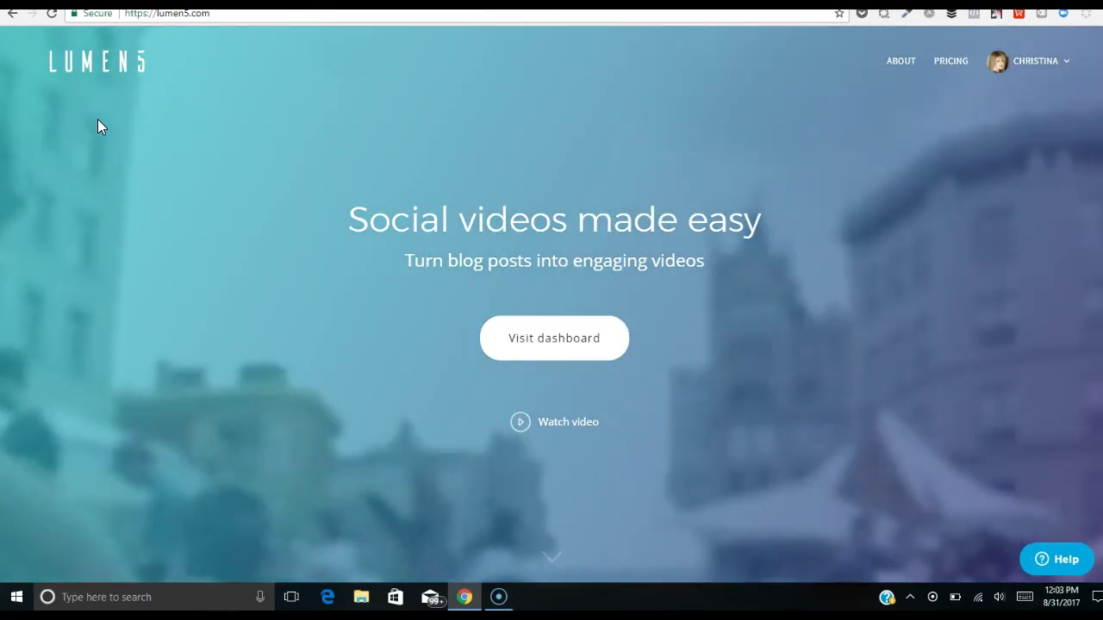
Switch from the Lumen5 home page to the addiction911blog.com tab showing the latest post
left_click(37, 69)
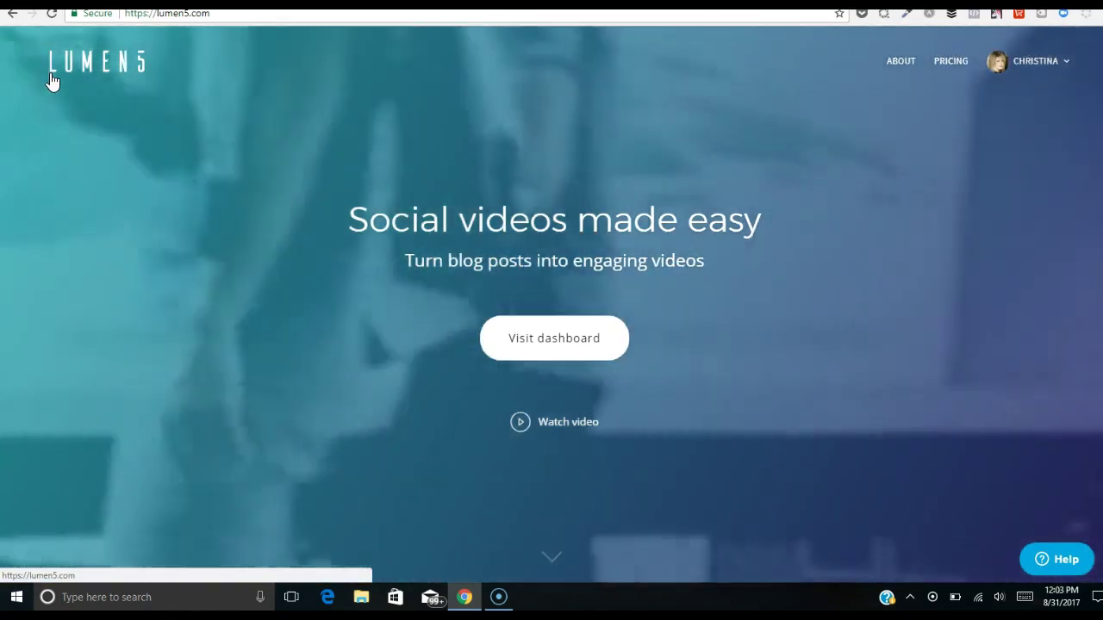
left_click(65, 79)
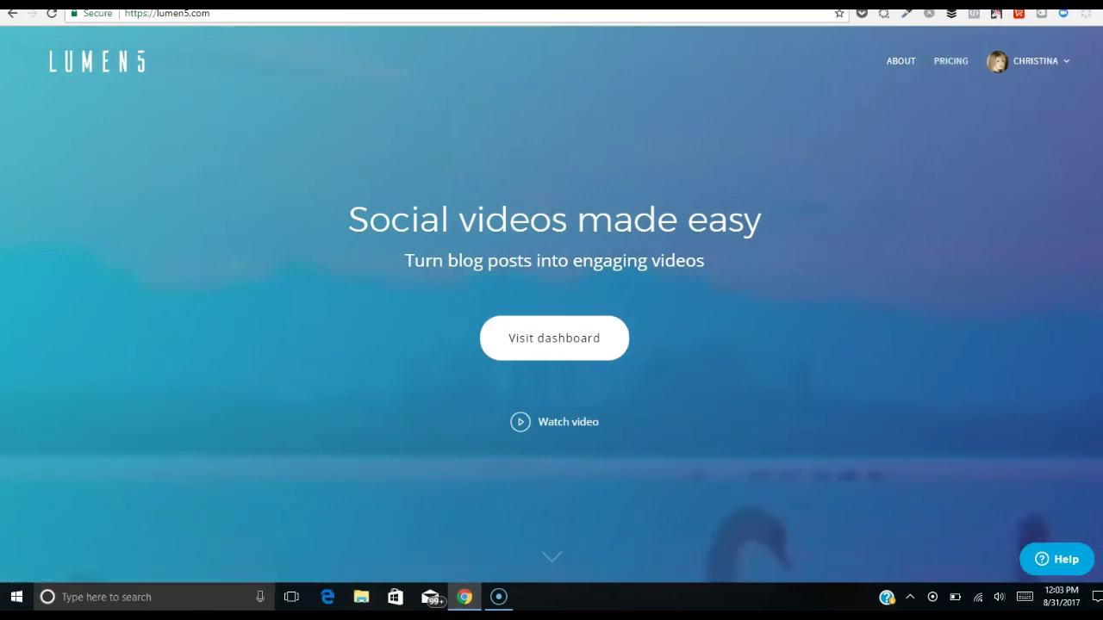
key("ctrl+Tab")
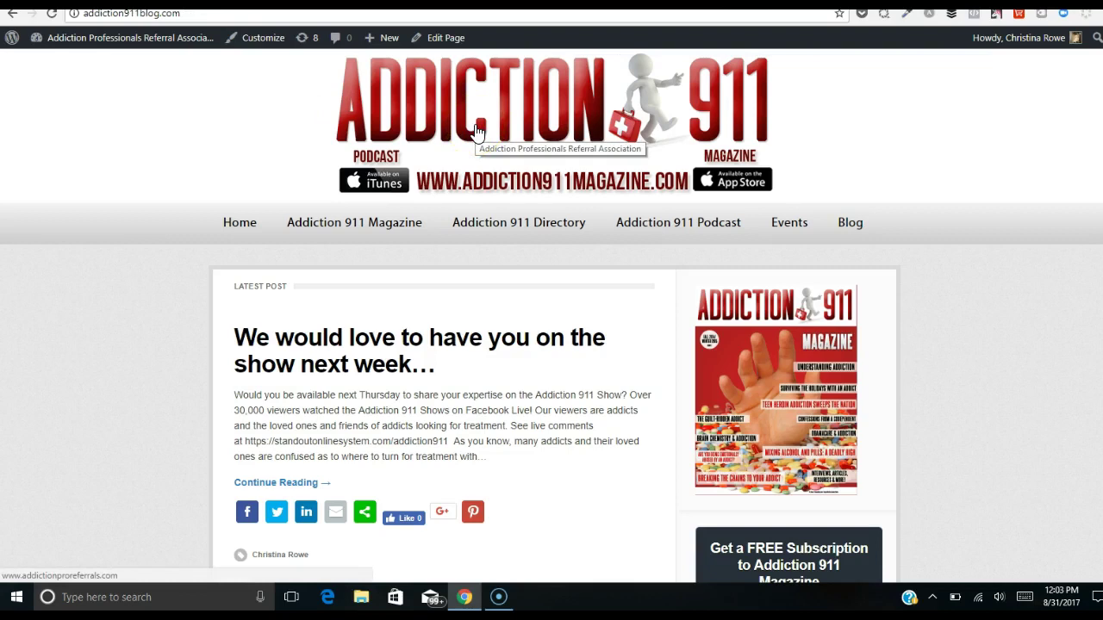
Read through the full show-invitation blog post, then switch back to the Lumen5 tab
scroll(552, 297, "down", 2)
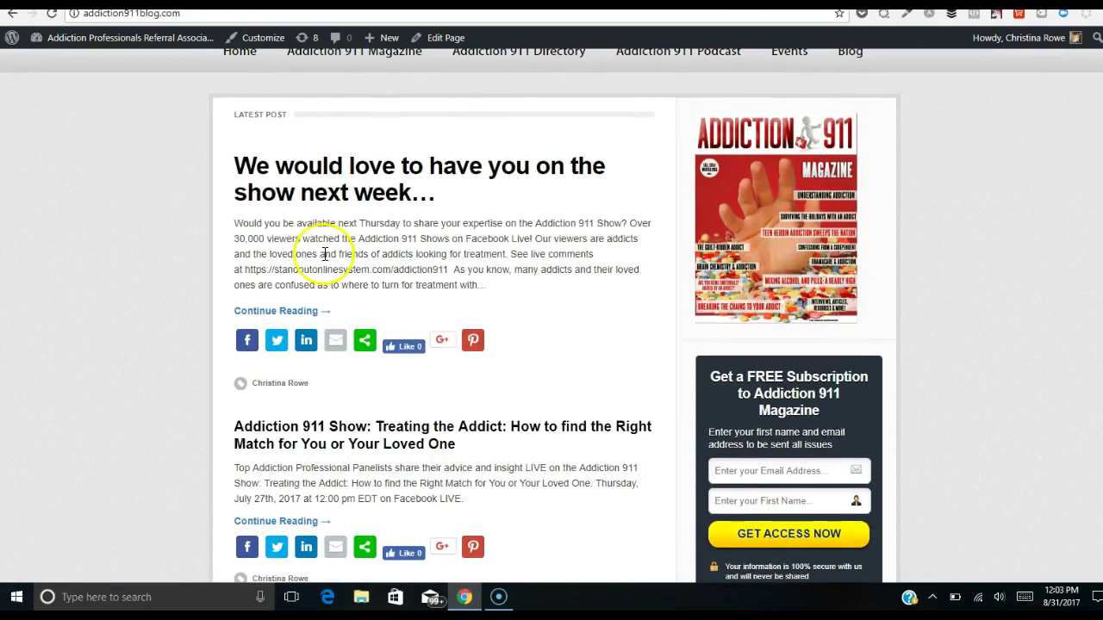
left_click(285, 313)
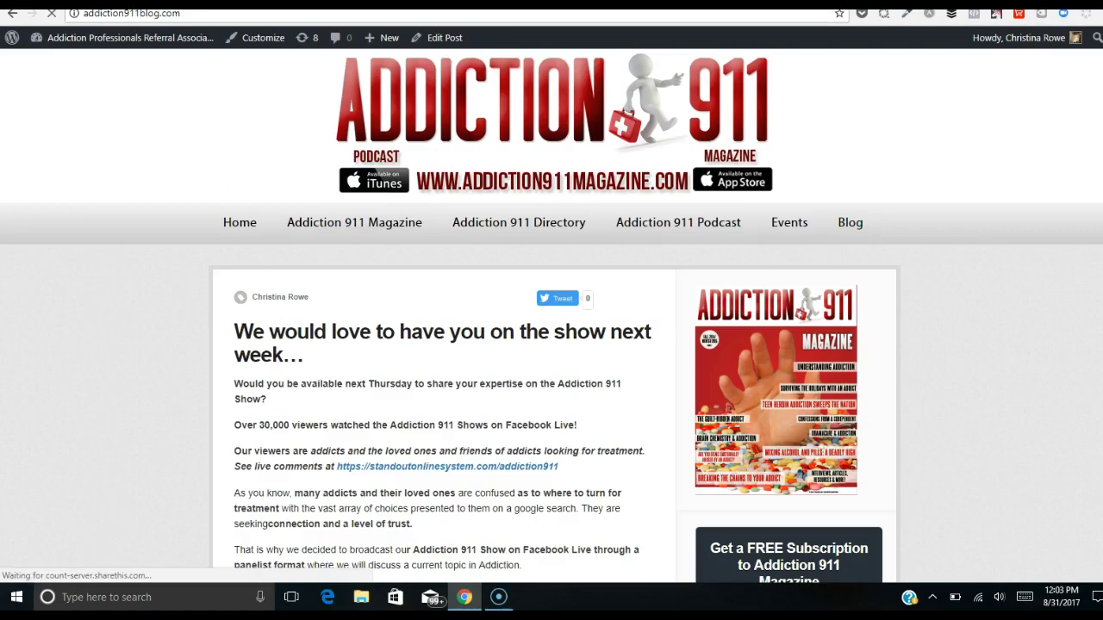
scroll(166, 176, "down", 2)
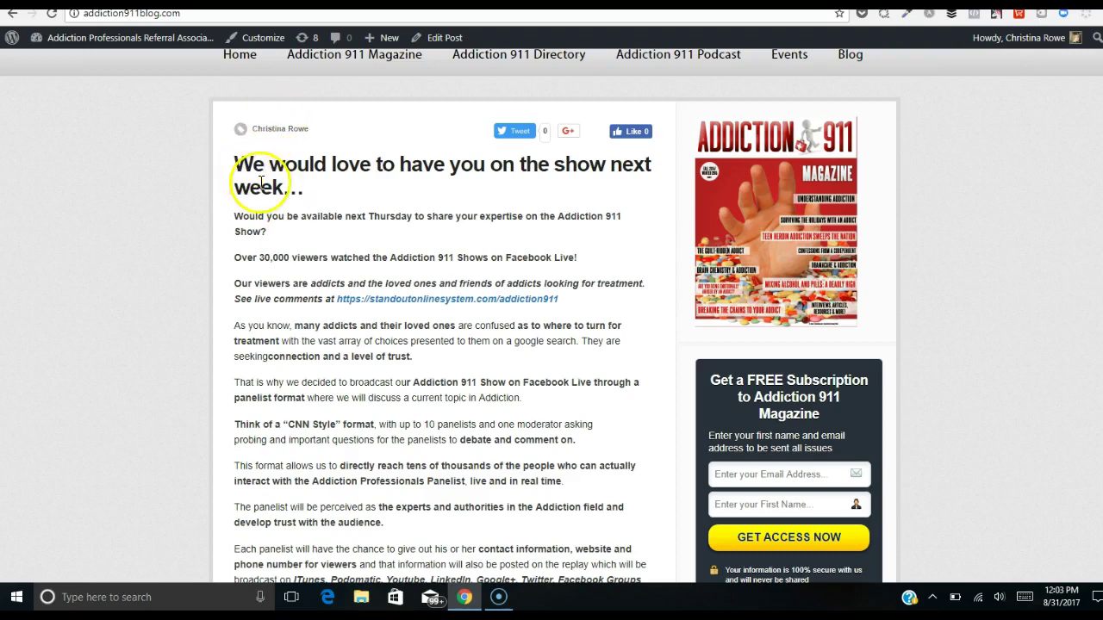
scroll(552, 311, "up", 2)
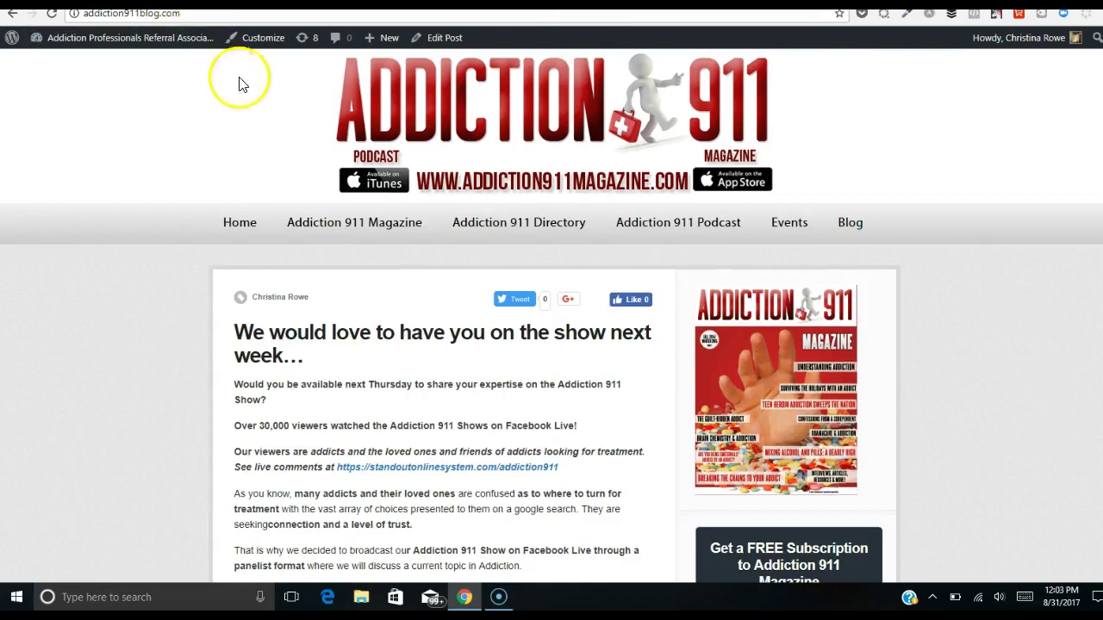
scroll(551, 317, "down", 7)
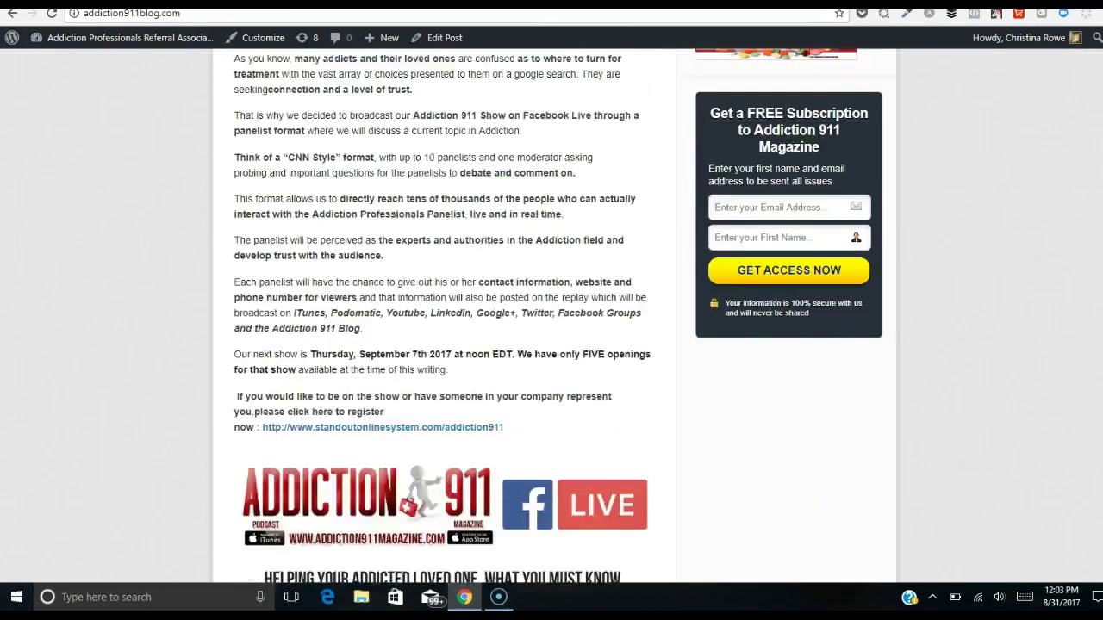
scroll(551, 310, "up", 10)
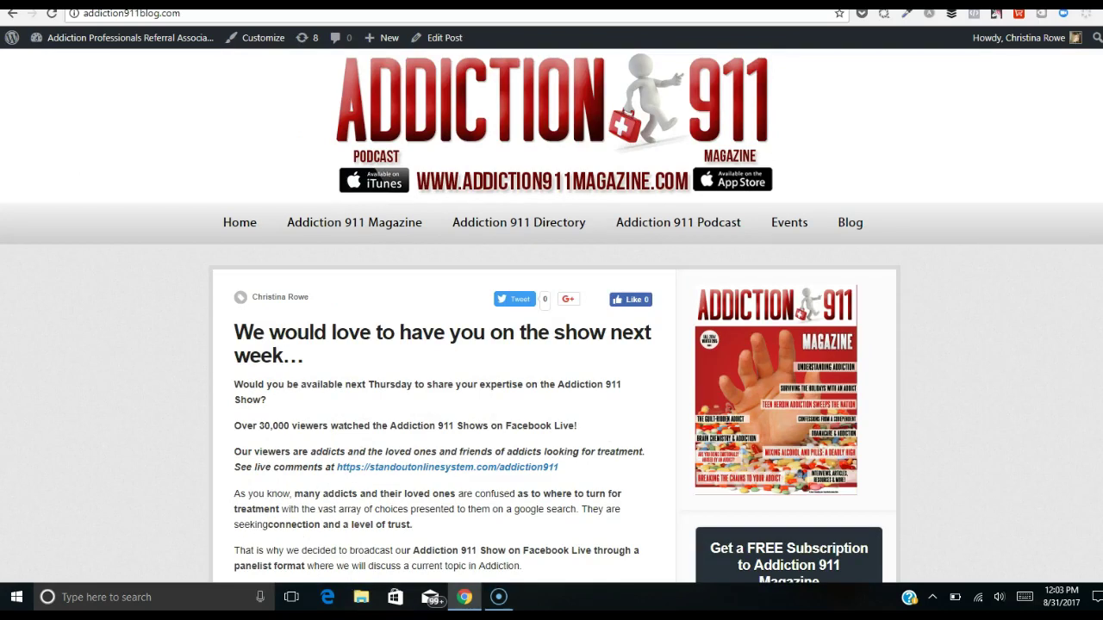
key("ctrl+Tab")
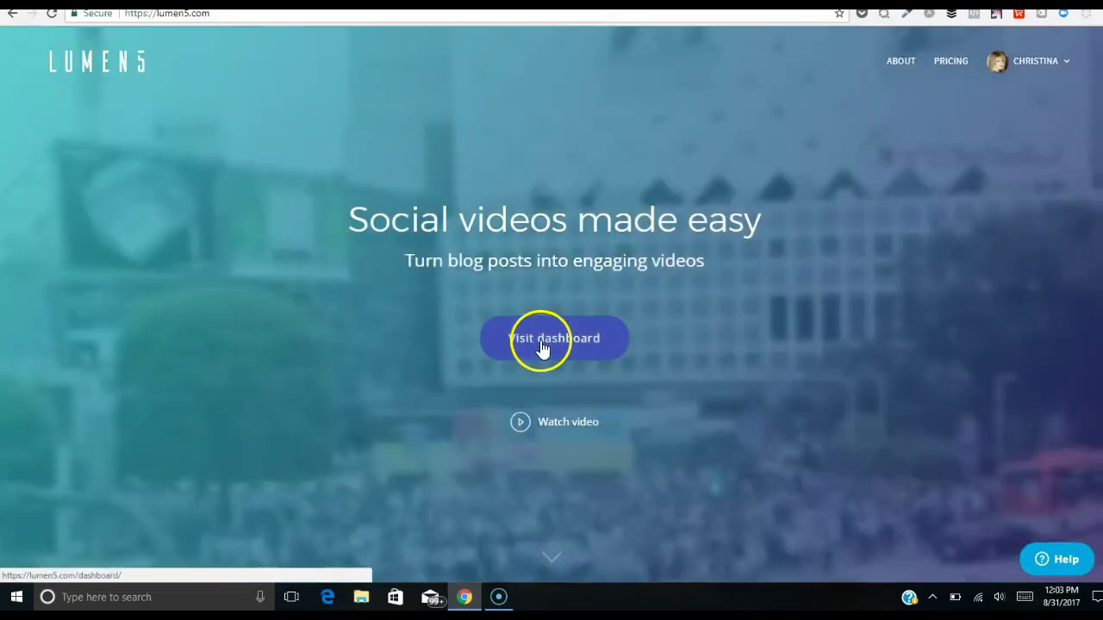
Start a new video from the Lumen5 dashboard with Create Video, then return to the blog post tab
left_click(540, 343)
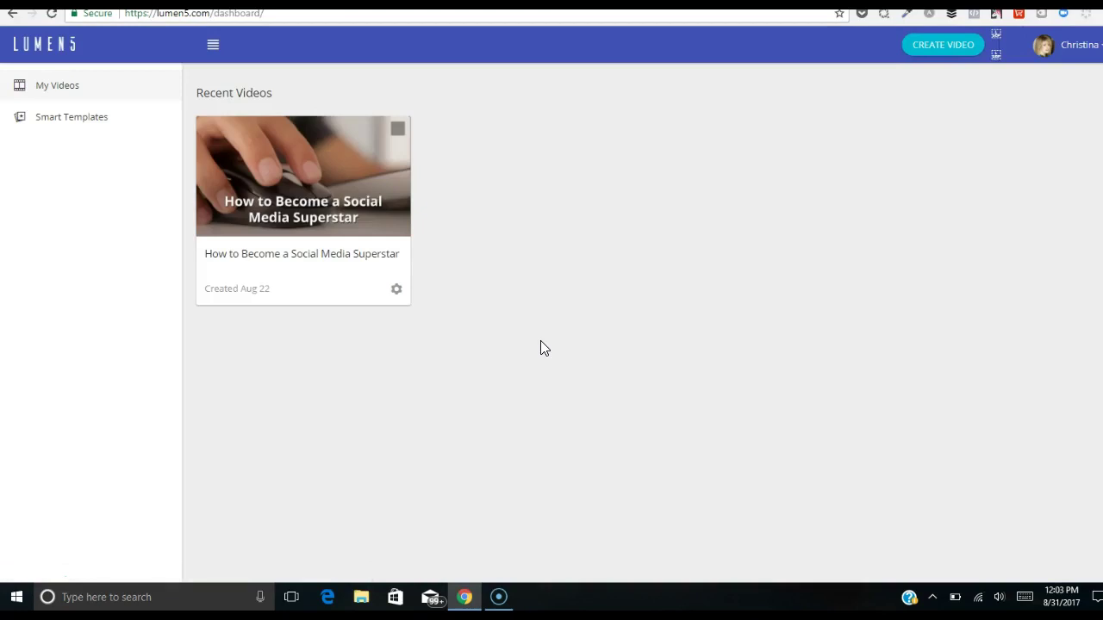
left_click(322, 241)
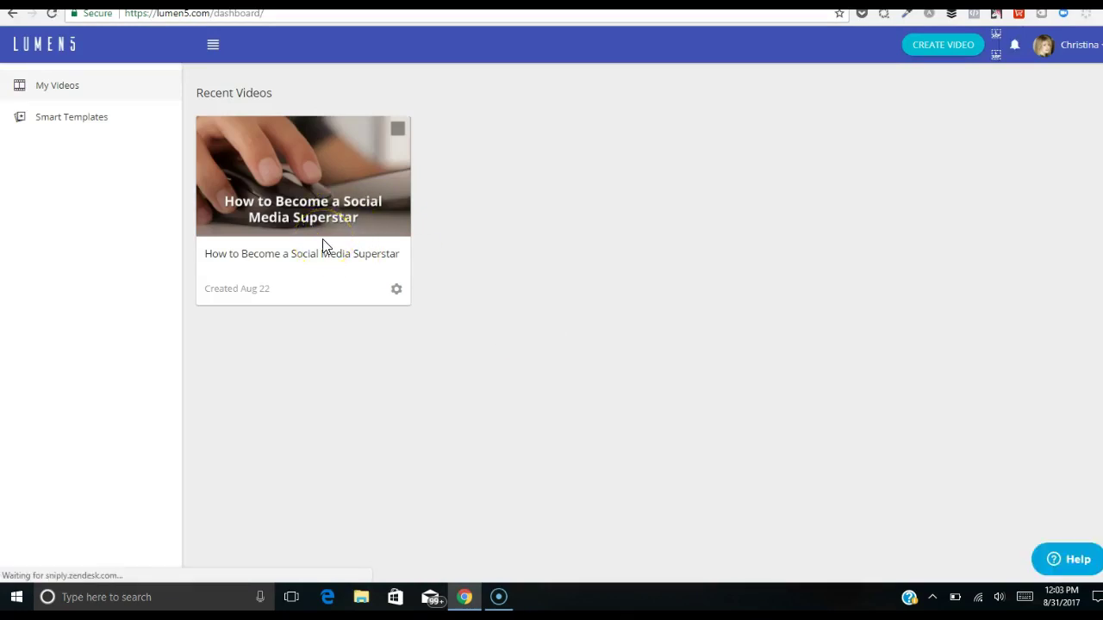
left_click(944, 45)
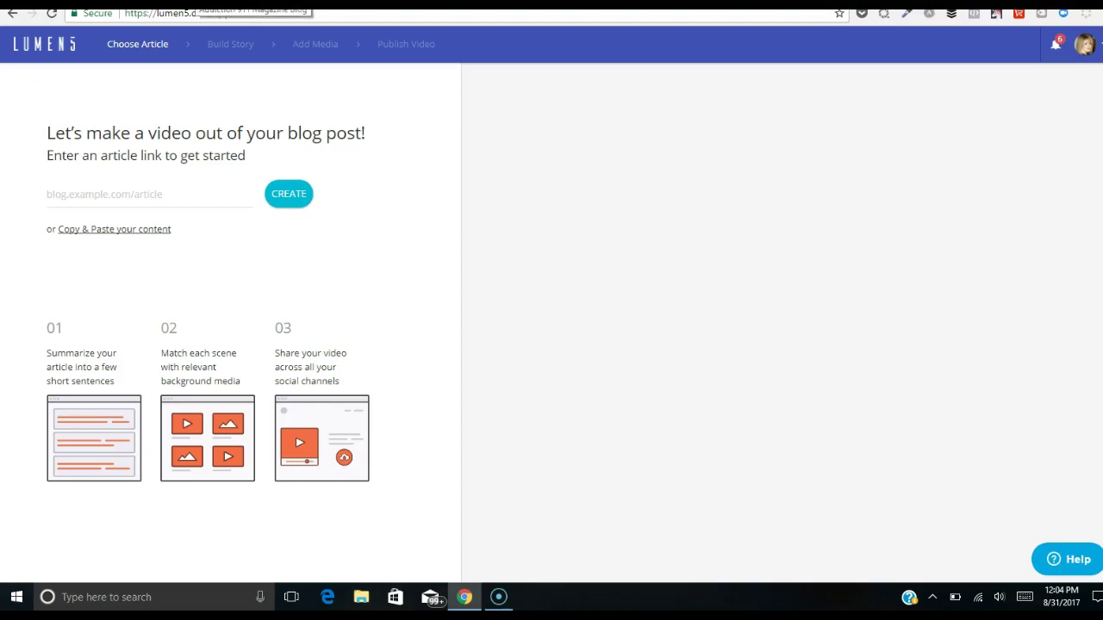
left_click(198, 2)
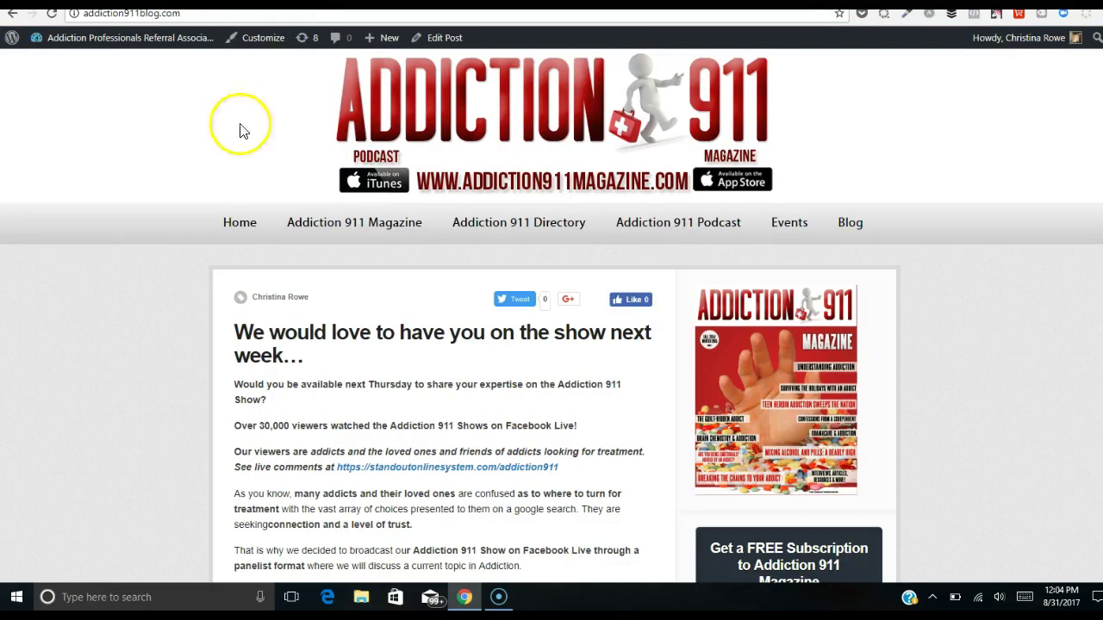
Return to the top of the post, select the blog's web address, and open a new browser tab
scroll(551, 344, "down", 15)
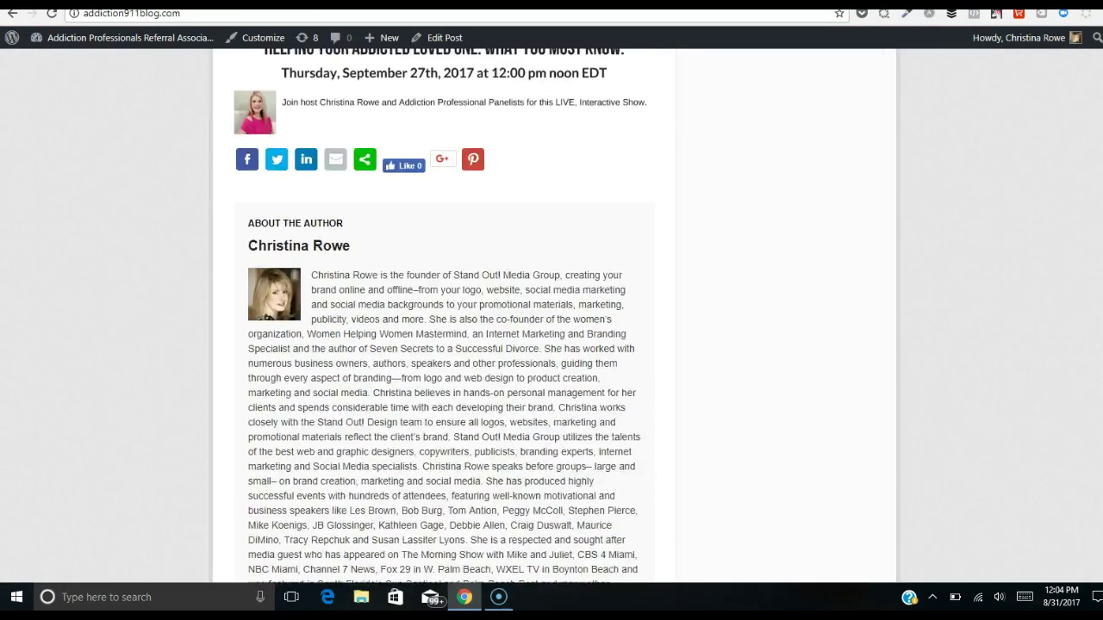
key("Home")
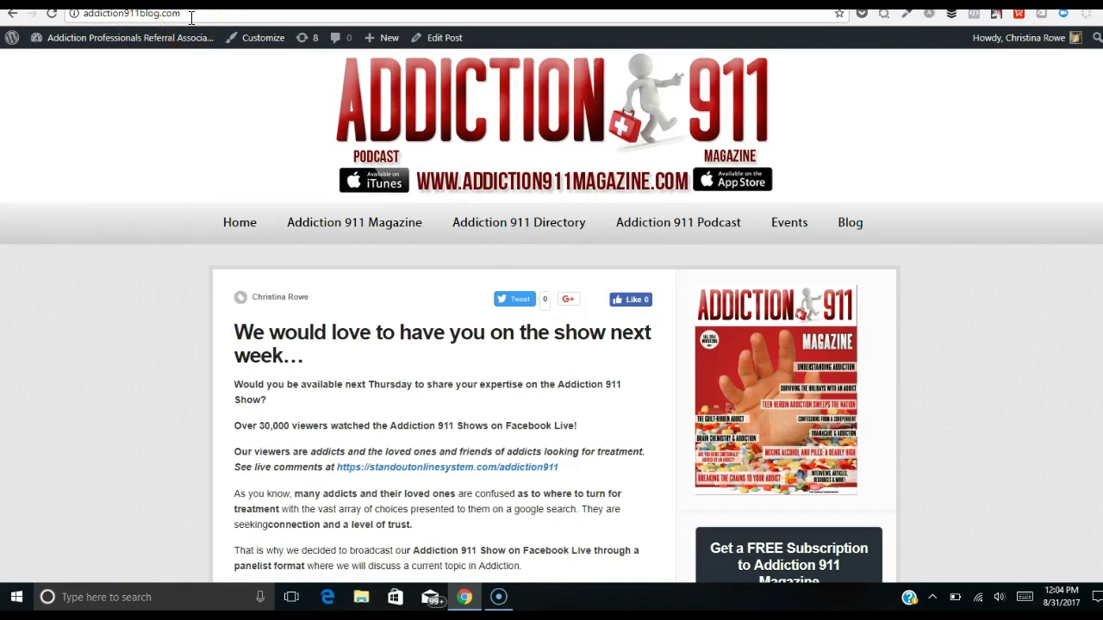
left_click_drag(189, 18, 87, 19)
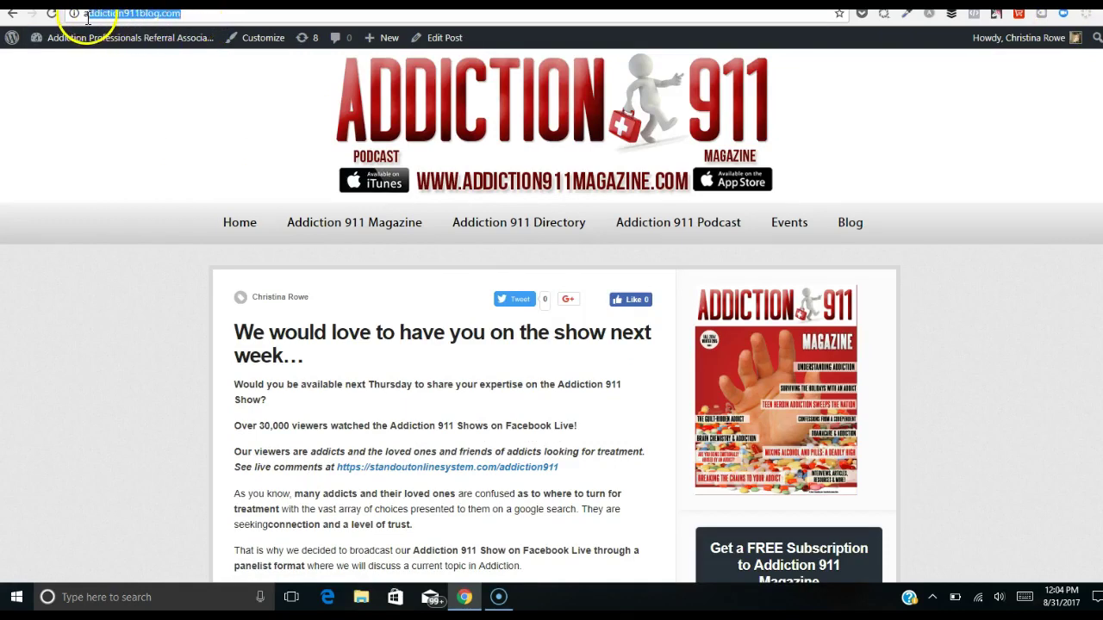
left_click(296, 17)
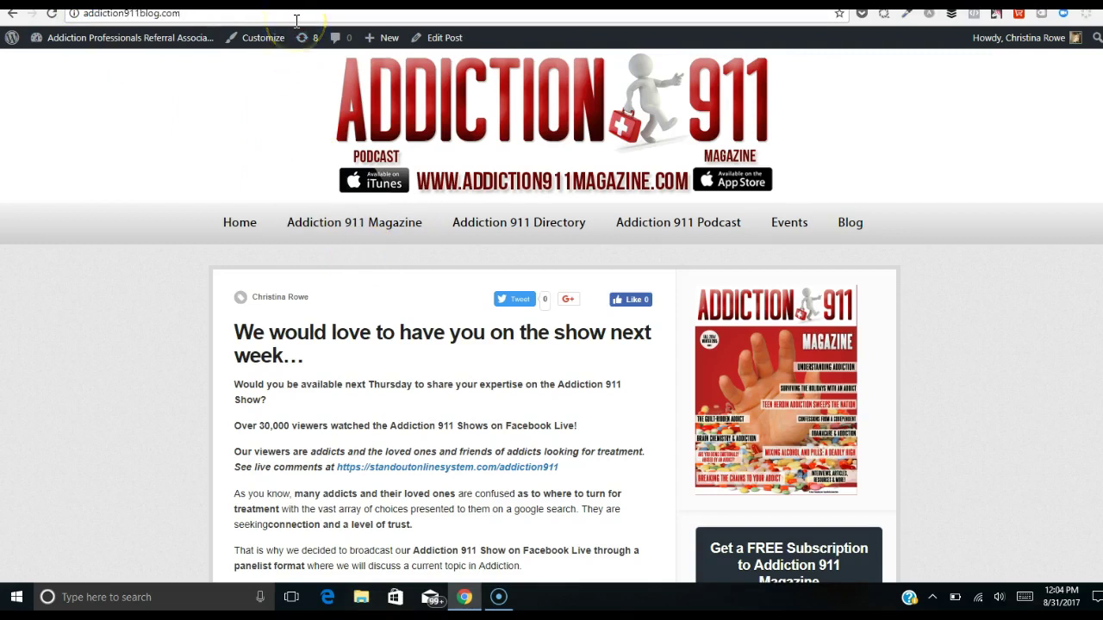
key("ctrl+t")
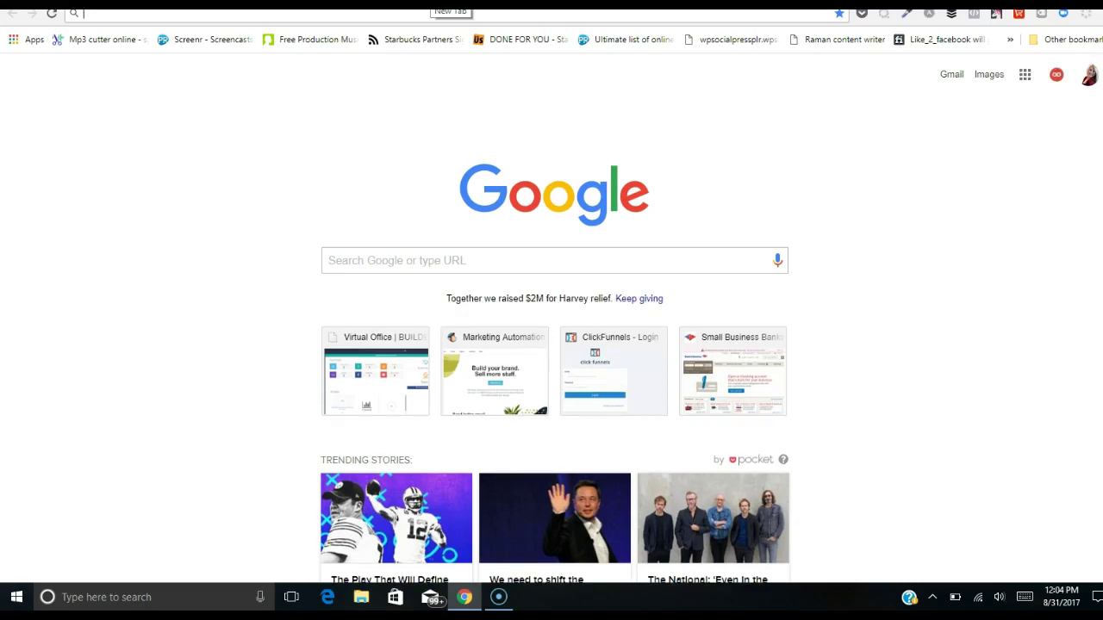
View the show-invitation post from the wp-admin All Posts list, select its URL, and return to Lumen5
type("add")
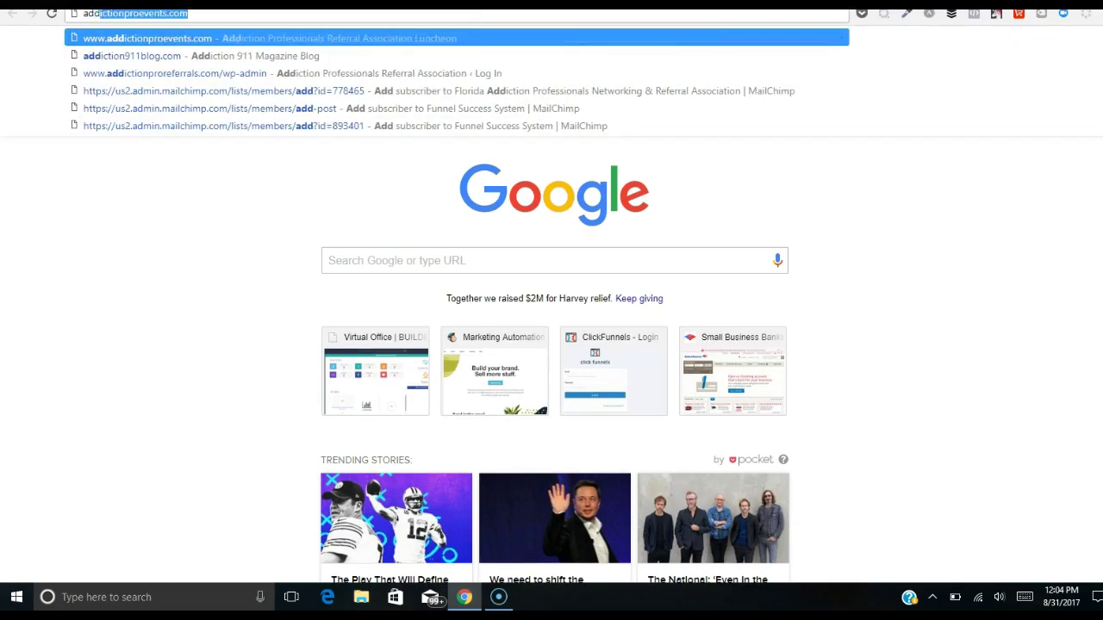
left_click(386, 75)
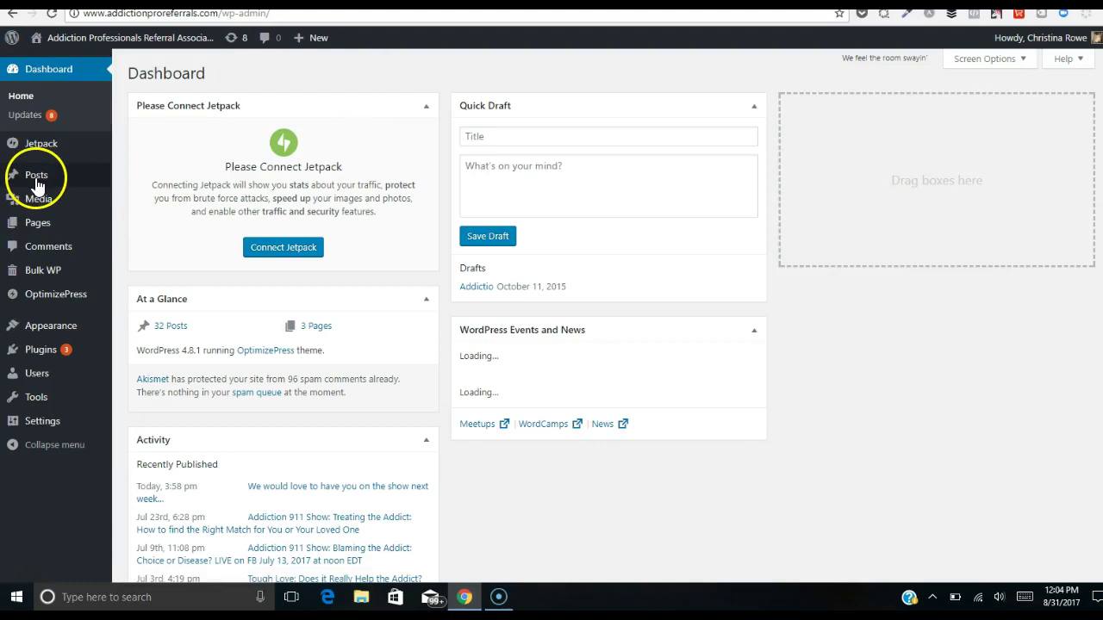
mouse_move(35, 177)
left_click(133, 180)
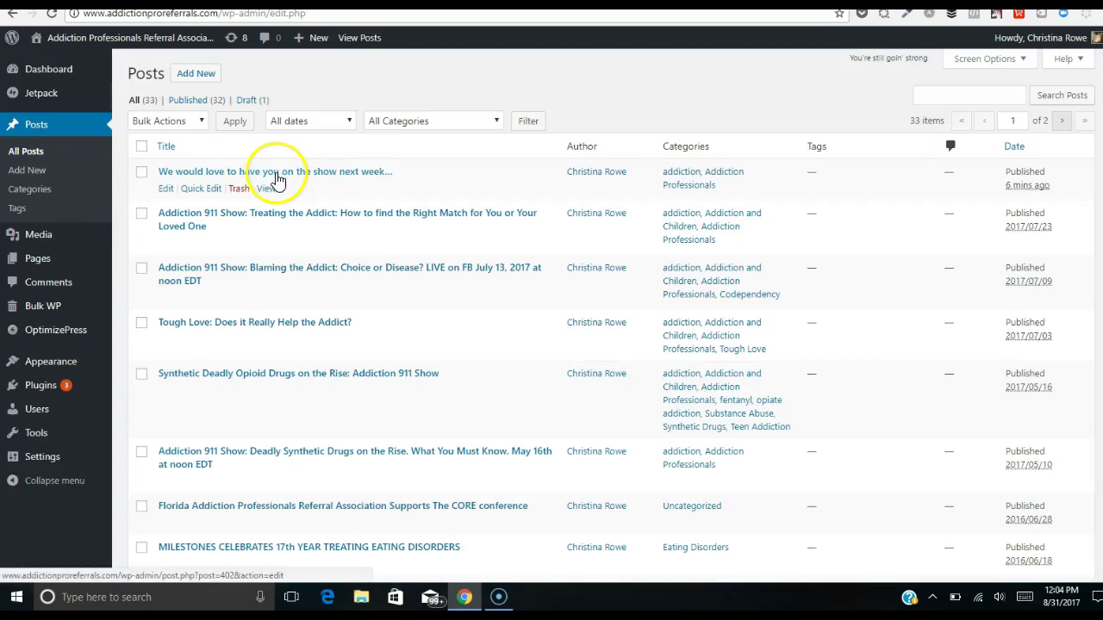
left_click(265, 189)
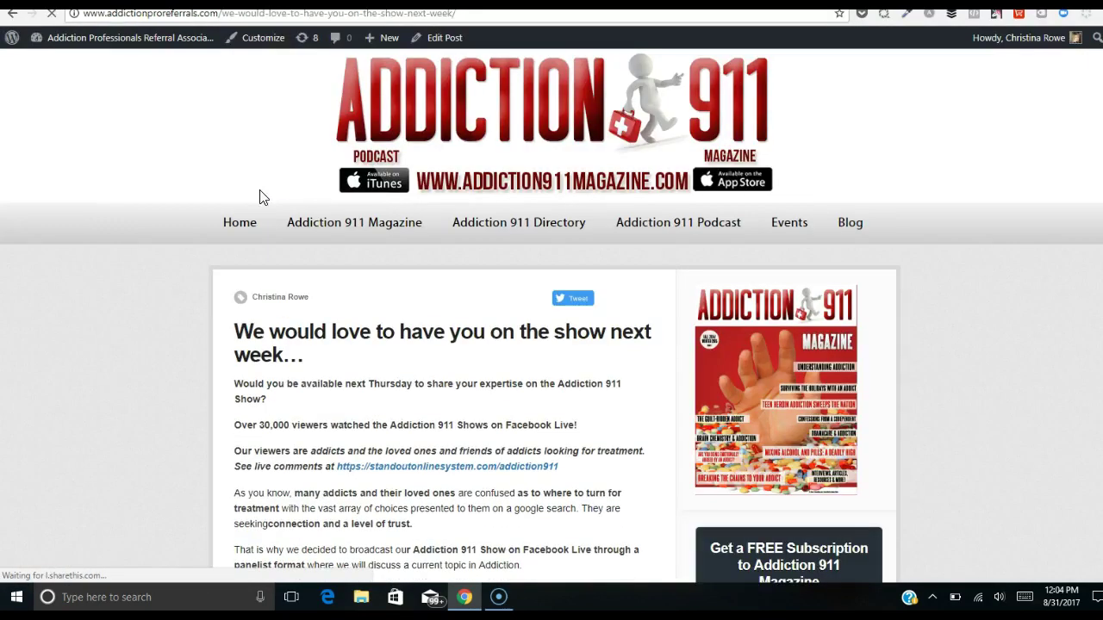
left_click_drag(492, 15, 84, 59)
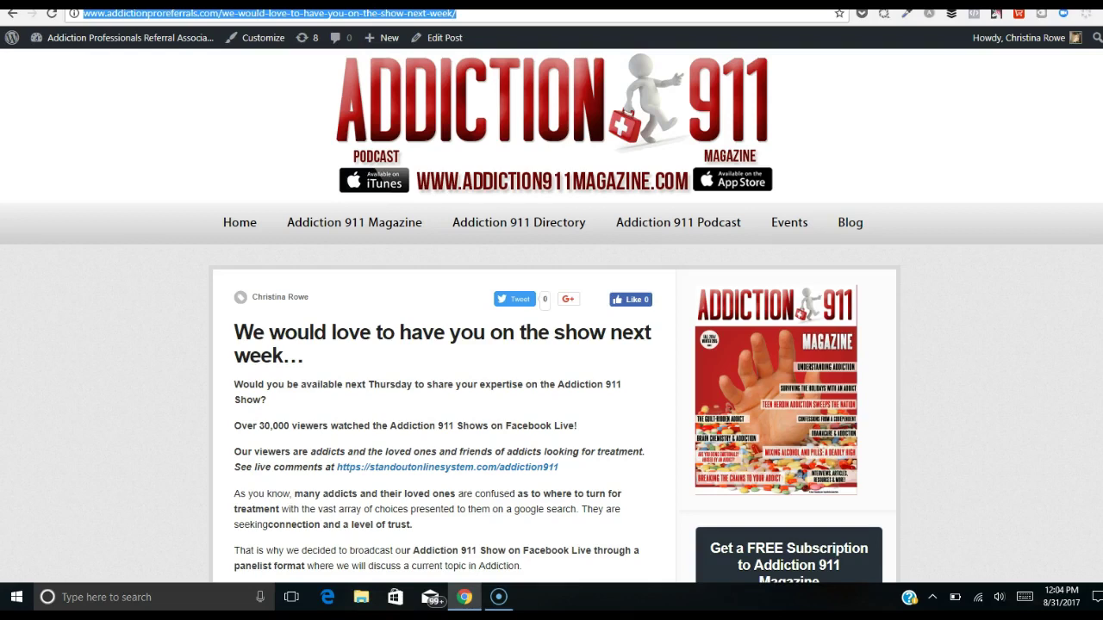
key("ctrl+Tab")
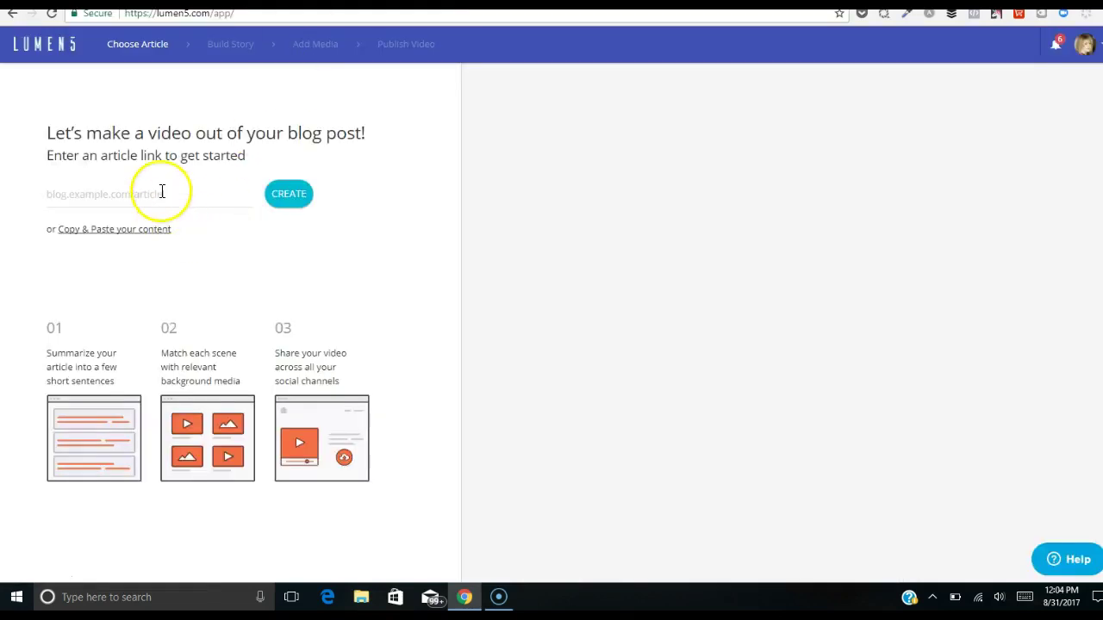
Paste the show-invitation post URL as the article link and create the video
key("ctrl+v")
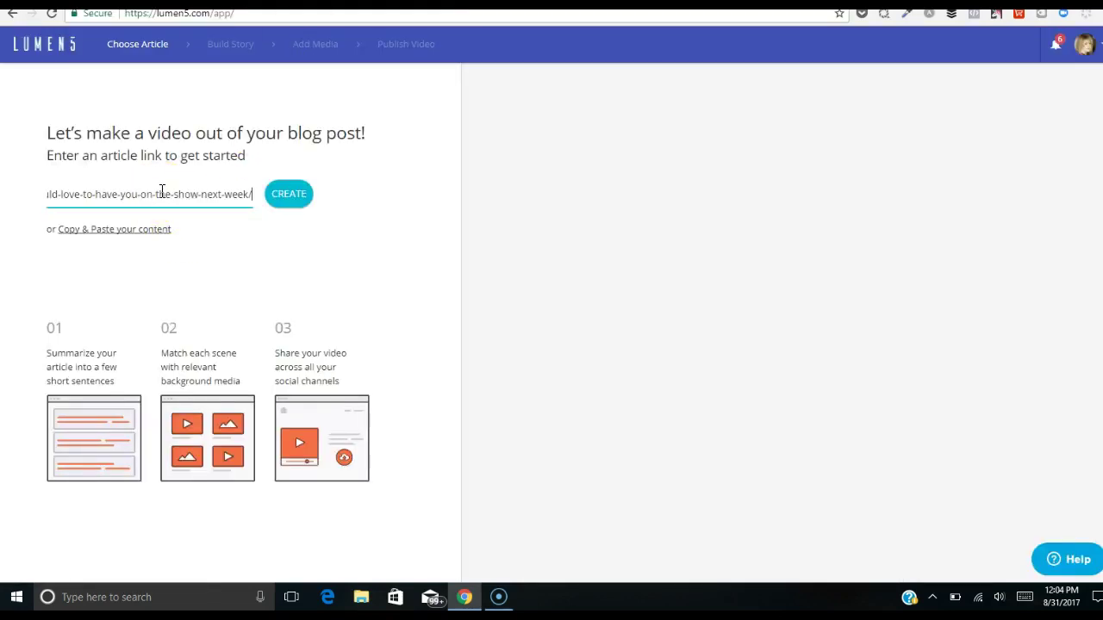
left_click(272, 205)
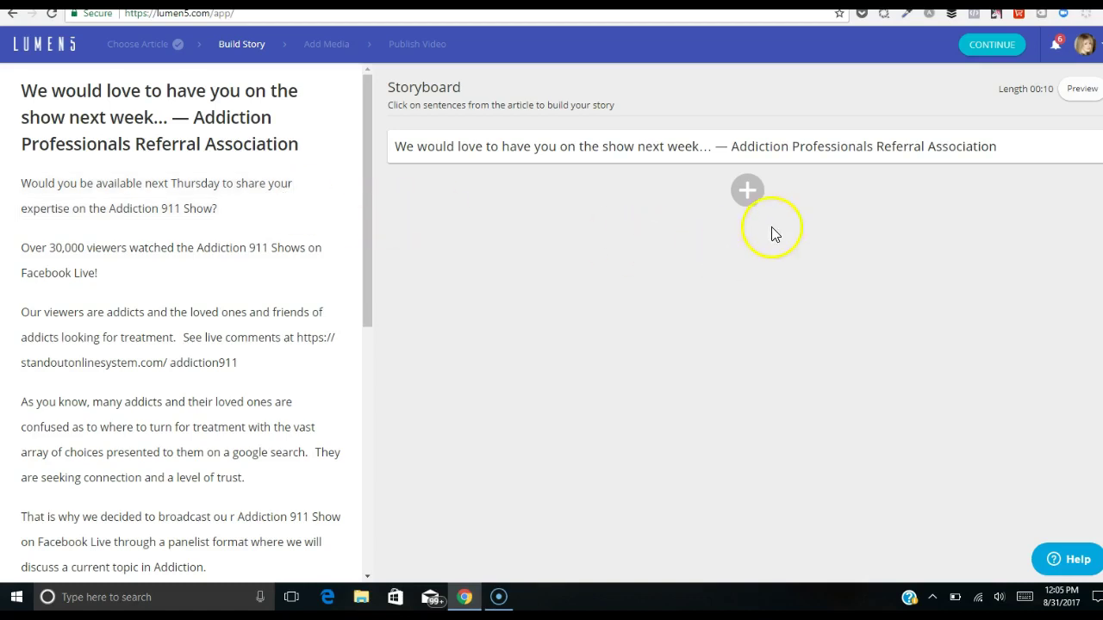
Add the Thursday invitation and 'Over 30,000 viewers' sentences as scenes, removing the empty scene
left_click(748, 191)
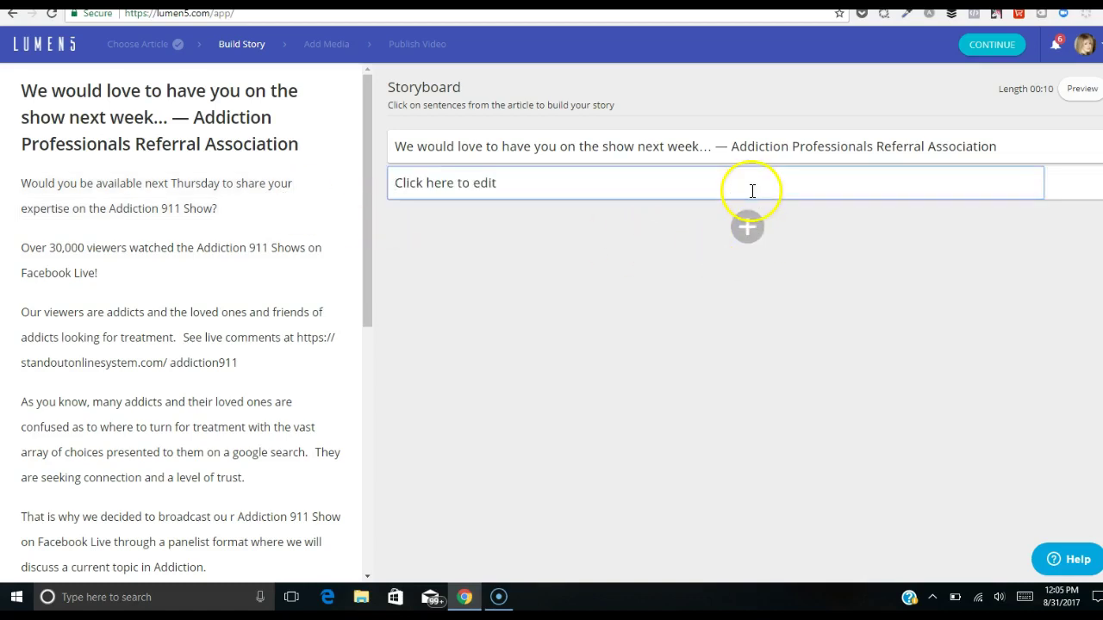
left_click(143, 199)
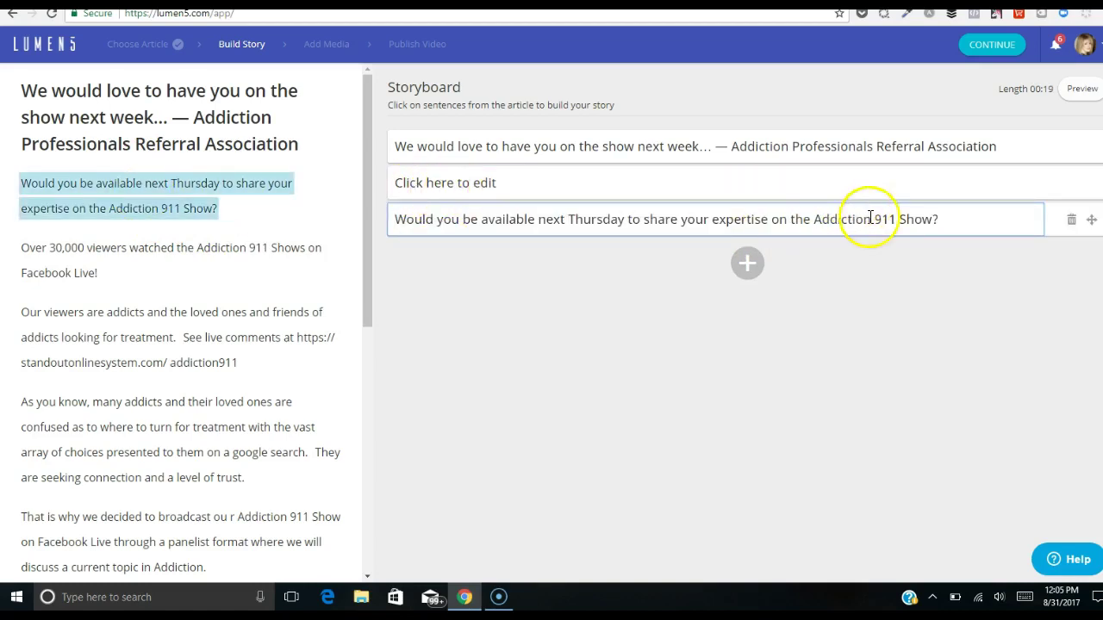
left_click_drag(1089, 219, 1074, 180)
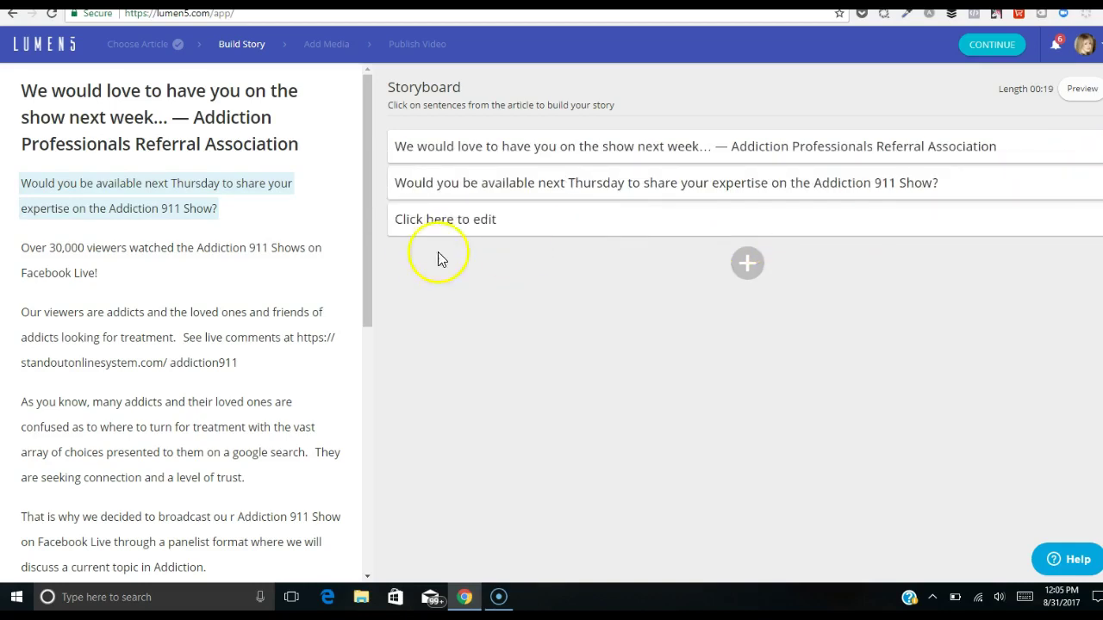
left_click(174, 258)
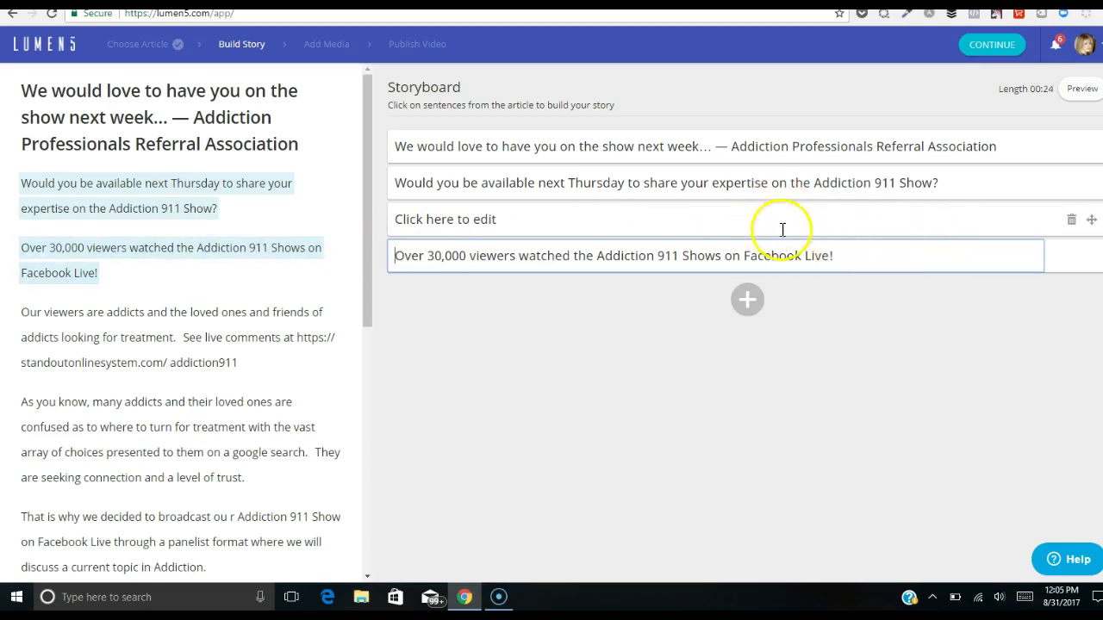
left_click(1072, 220)
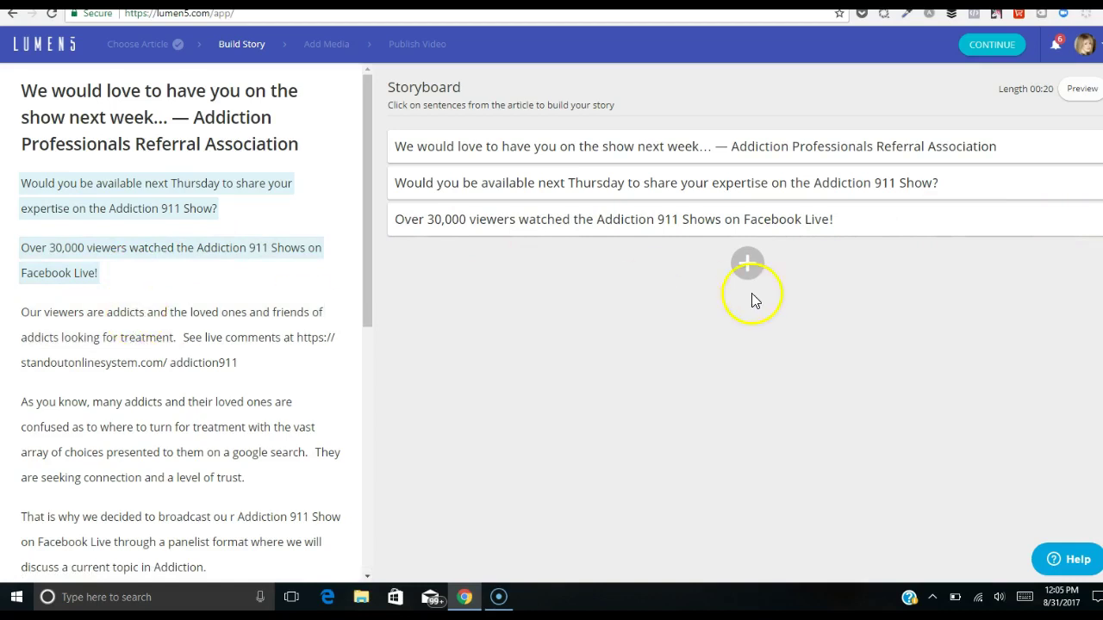
Add the viewers, live comments and 'As you know' sentences as new scenes
left_click(112, 318)
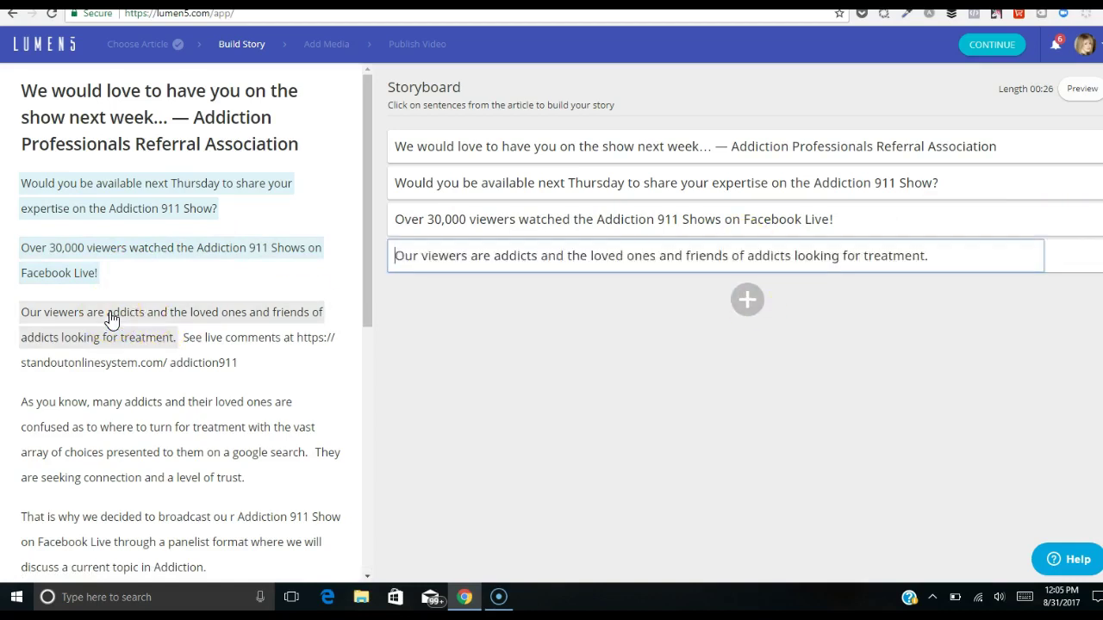
left_click(241, 346)
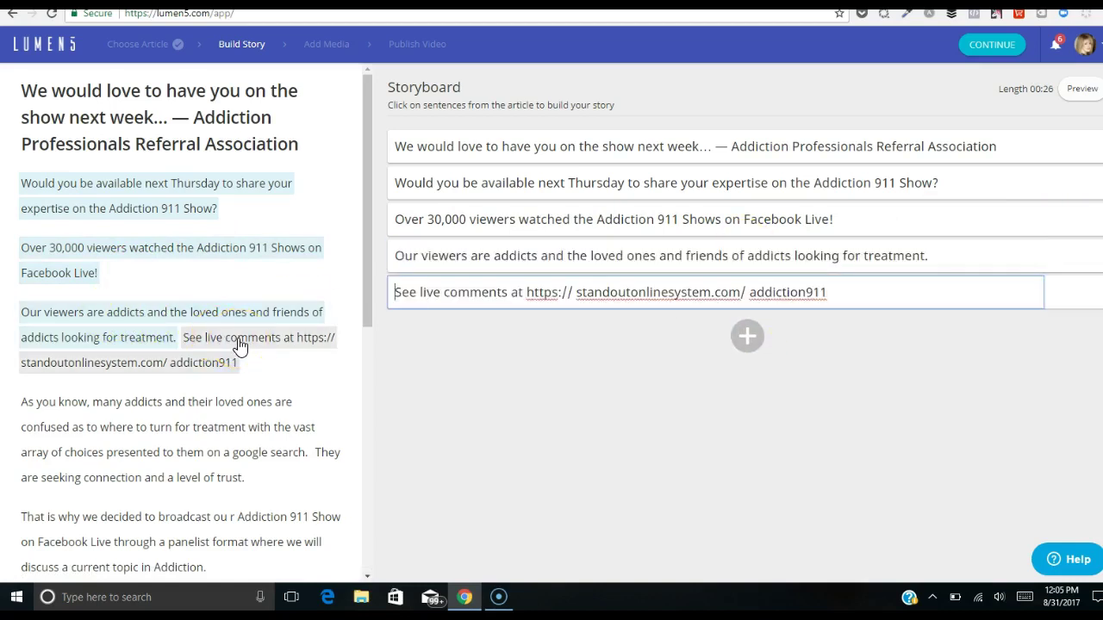
left_click(178, 420)
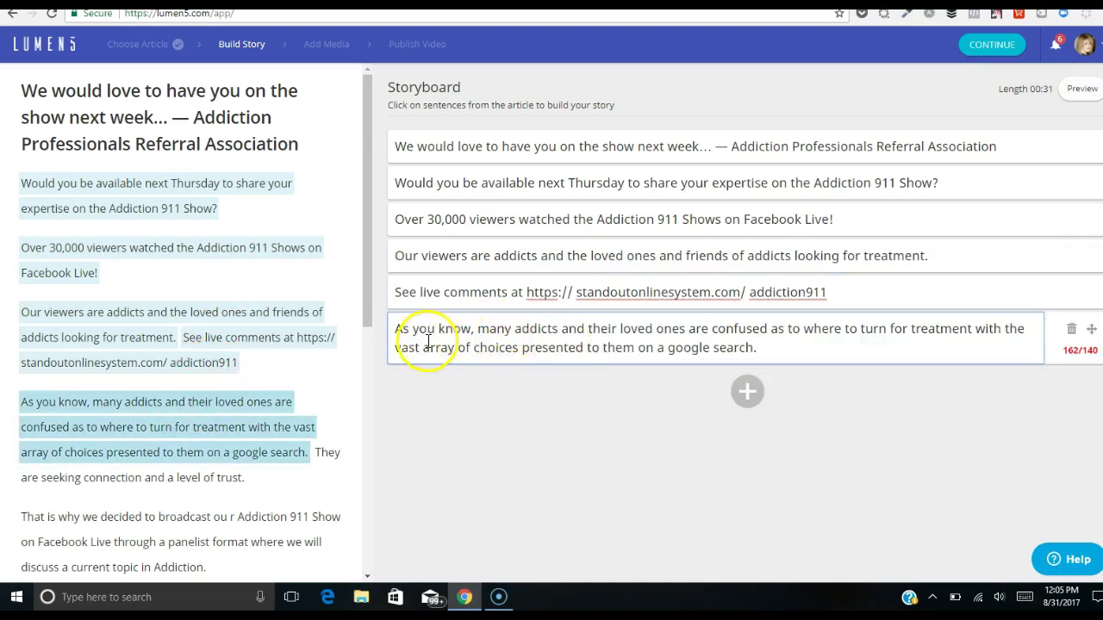
mouse_move(1081, 349)
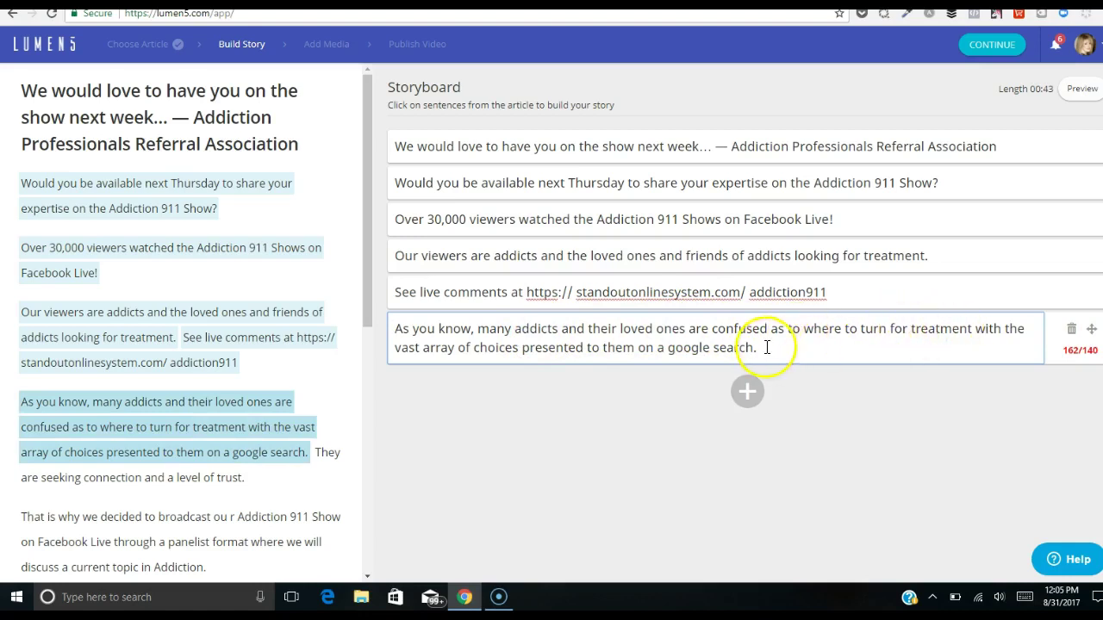
Move the overlong 'with the vast array' ending into its own new scene
left_click_drag(972, 329, 990, 343)
key("ctrl+c")
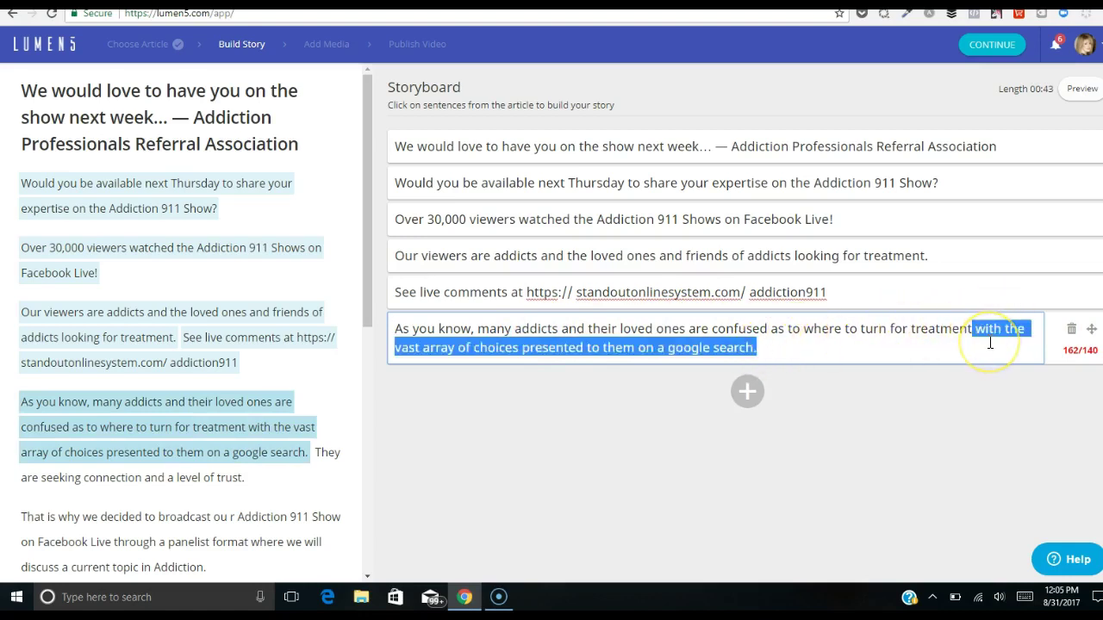
key("BackSpace")
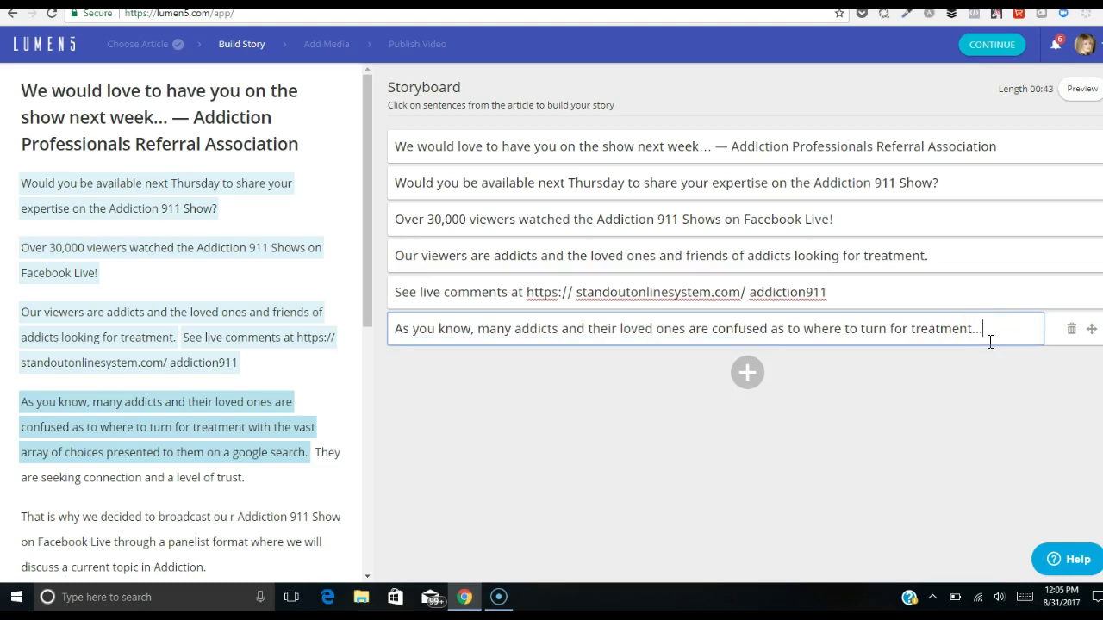
left_click(747, 372)
left_click(746, 375)
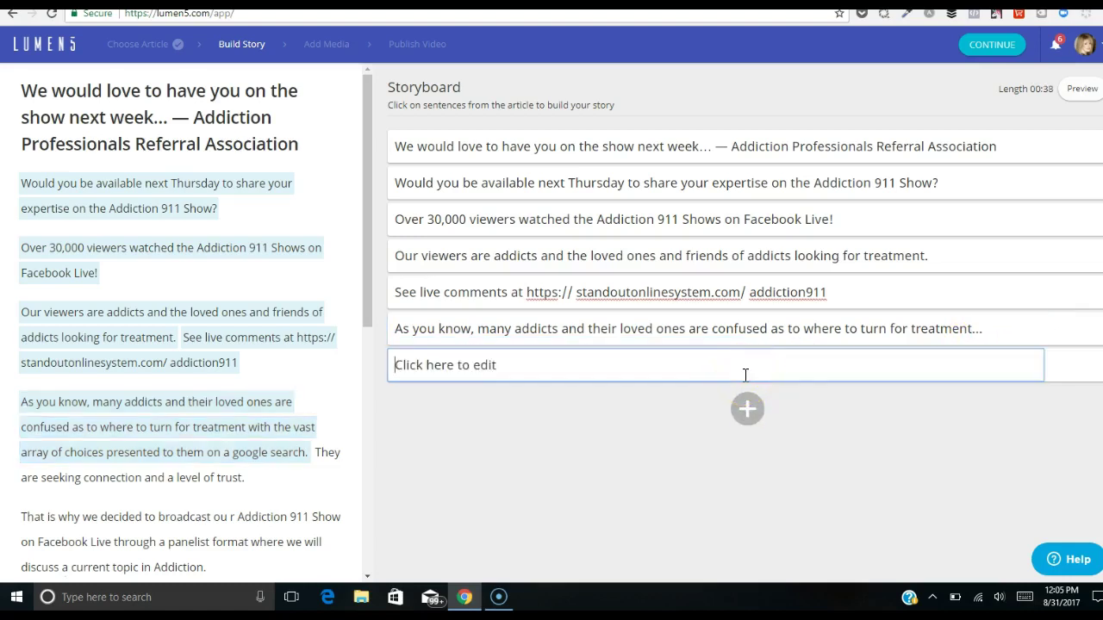
key("ctrl+v")
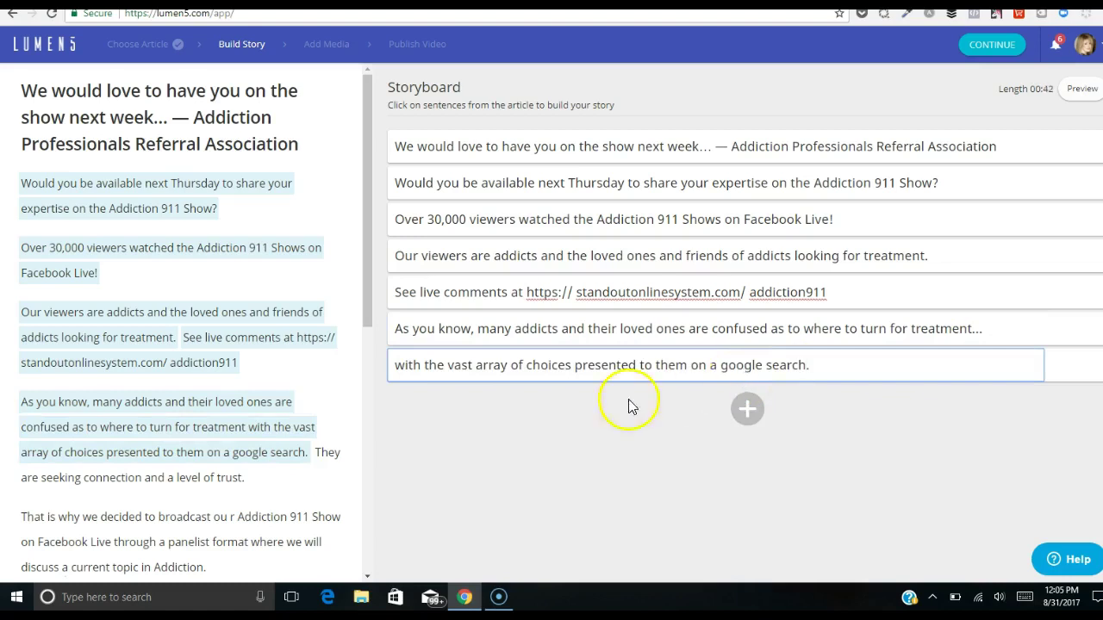
Add the trust sentence and 'That is why' paragraph, and fix the 'ou r' typo
left_click(222, 486)
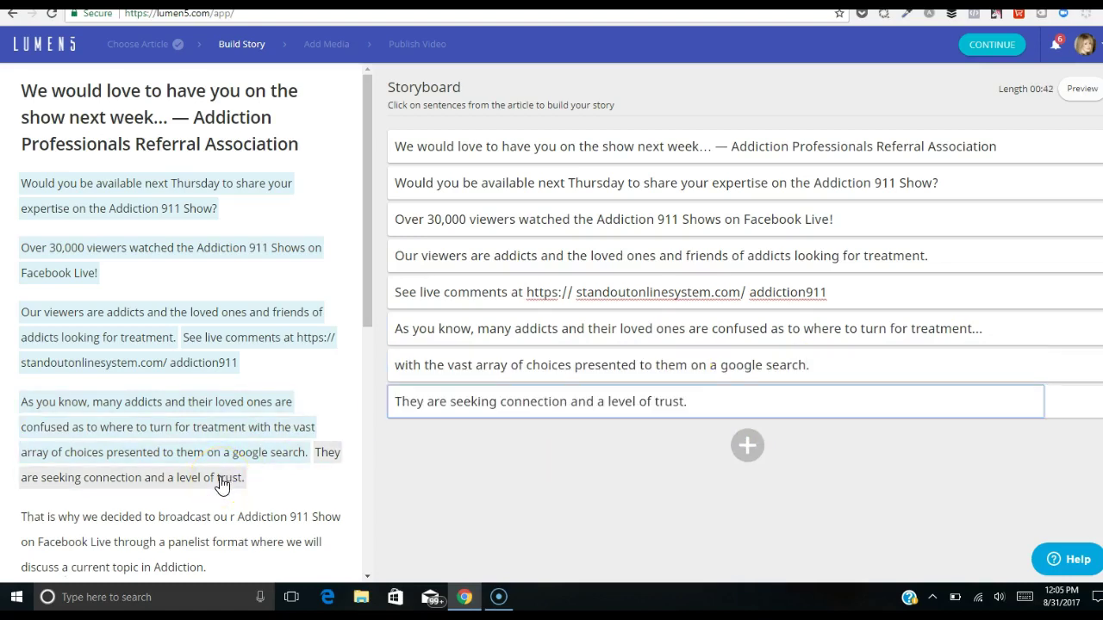
left_click(223, 521)
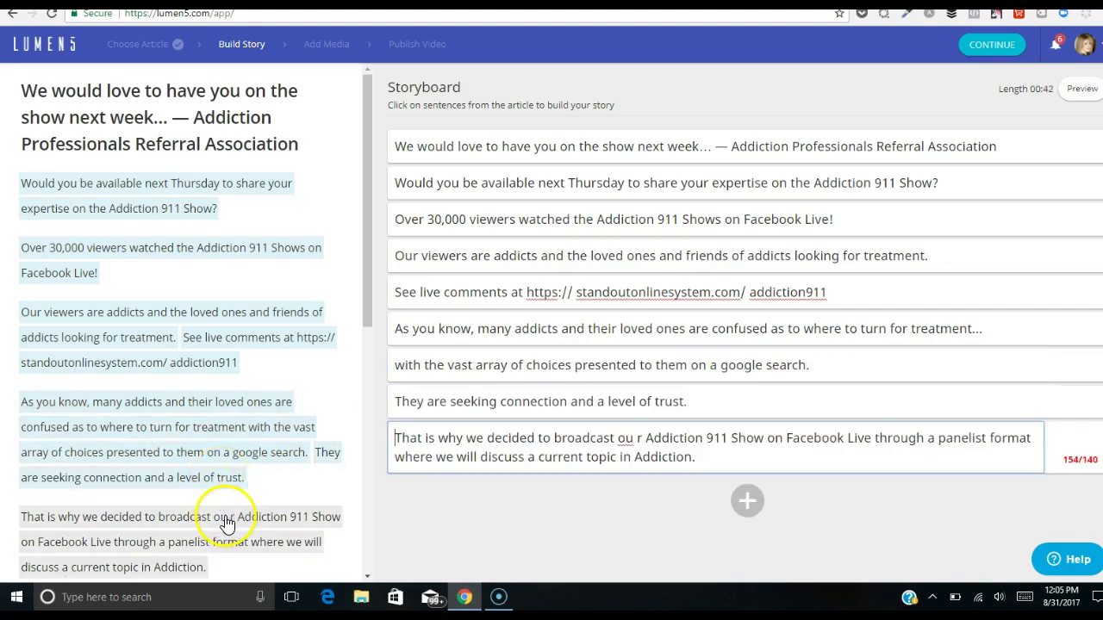
left_click(638, 437)
key("BackSpace")
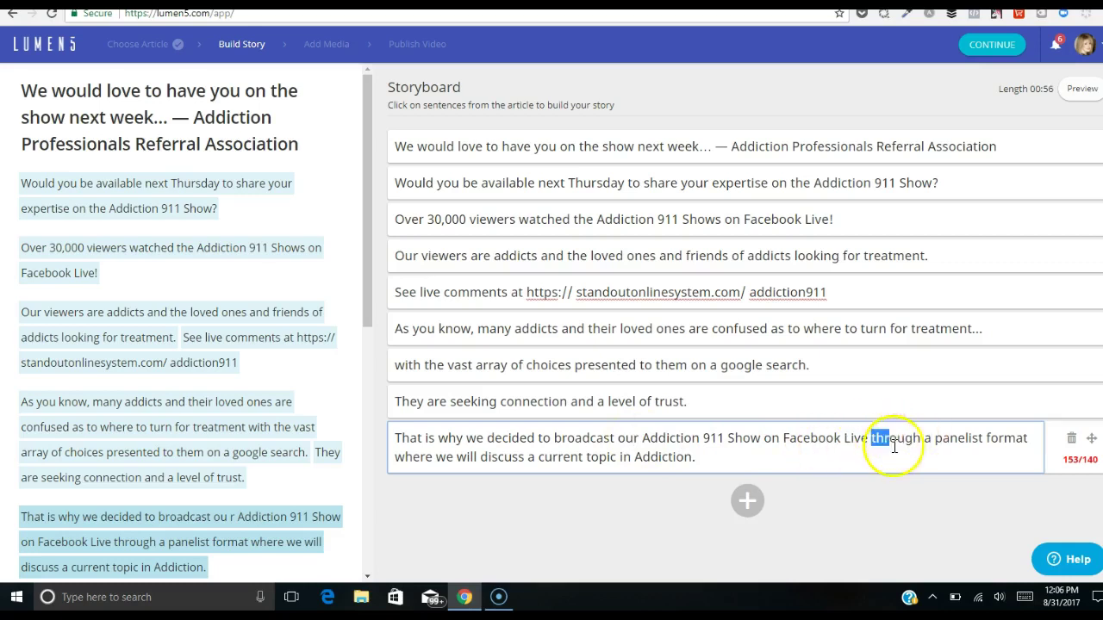
Move the panelist format clause from the end of that scene into a new scene
left_click_drag(871, 438, 898, 458)
key("ctrl+c")
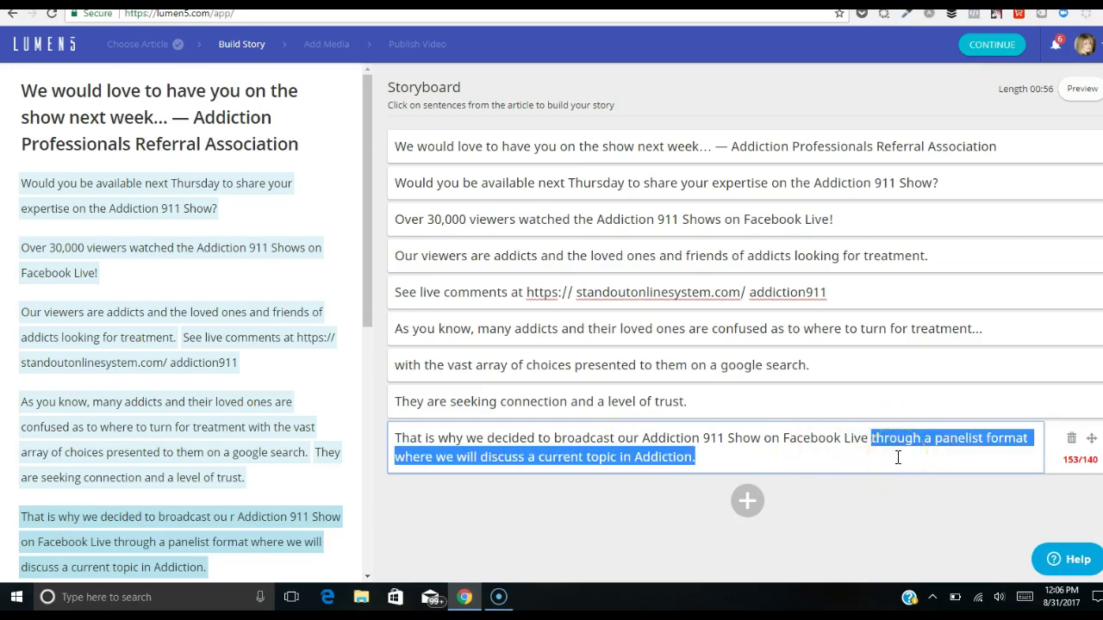
key("BackSpace")
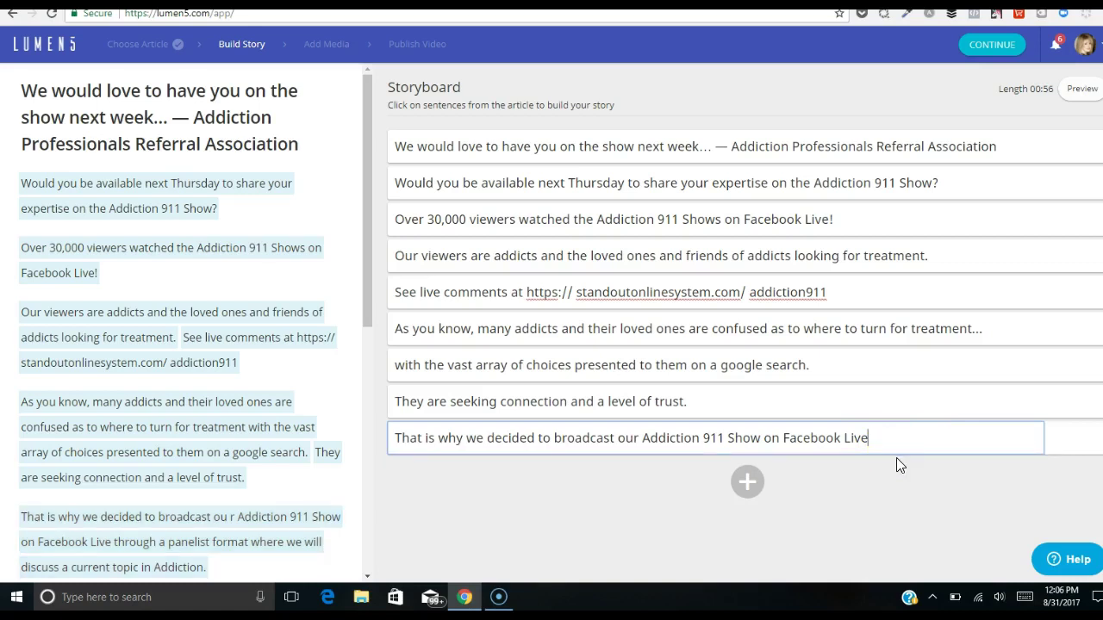
left_click(893, 462)
left_click(747, 482)
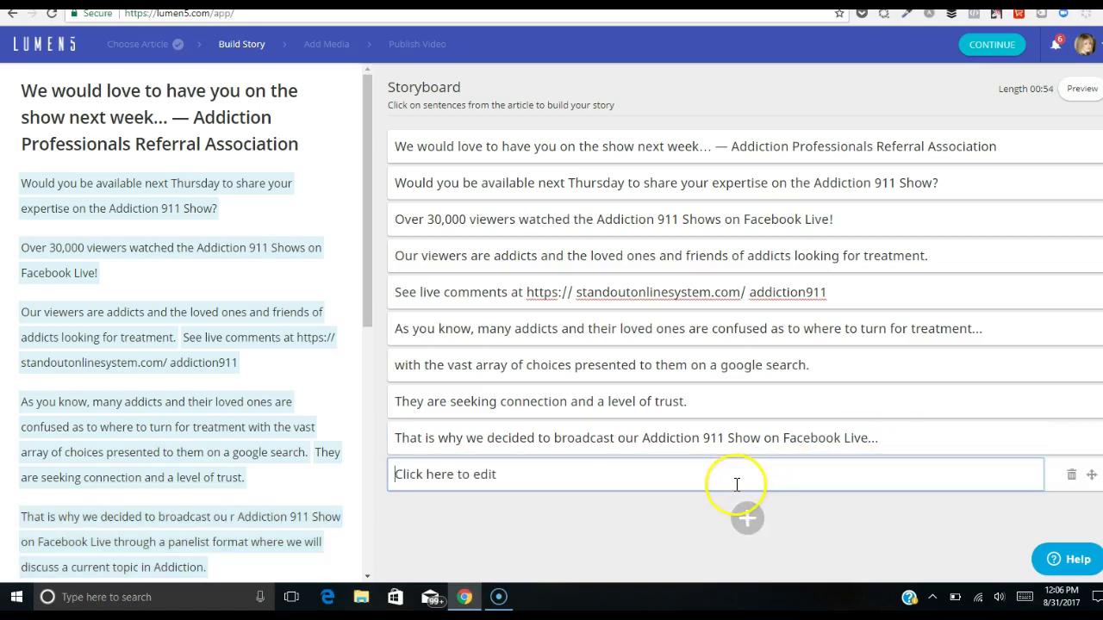
key("ctrl+v")
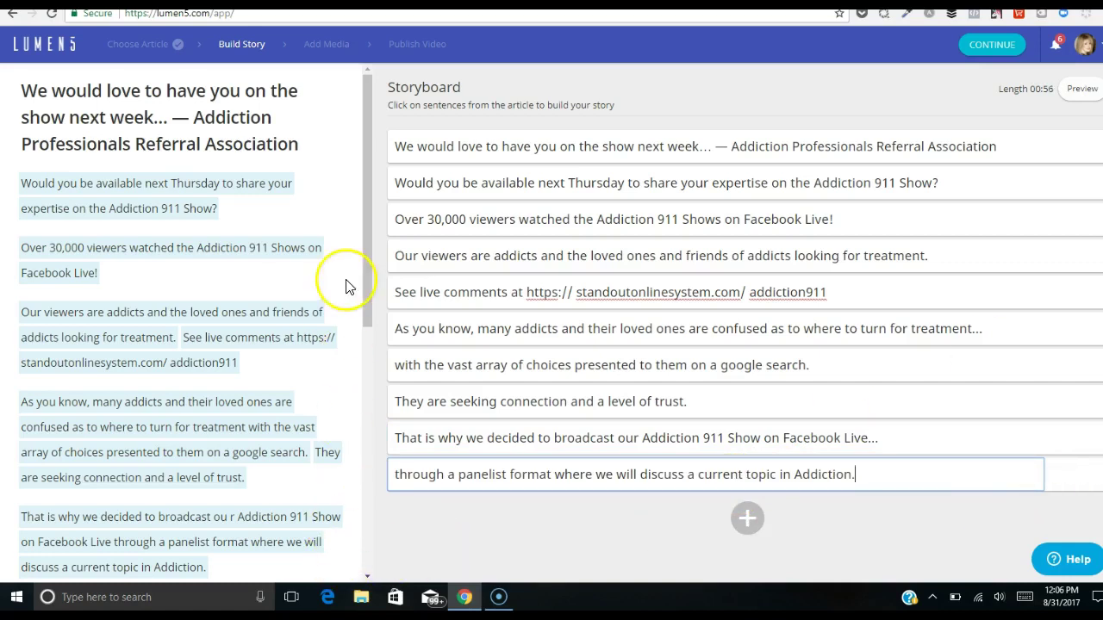
Add the CNN Style sentence and move 'for the panelists to debate and comment on' into its own scene
left_click_drag(364, 259, 365, 382)
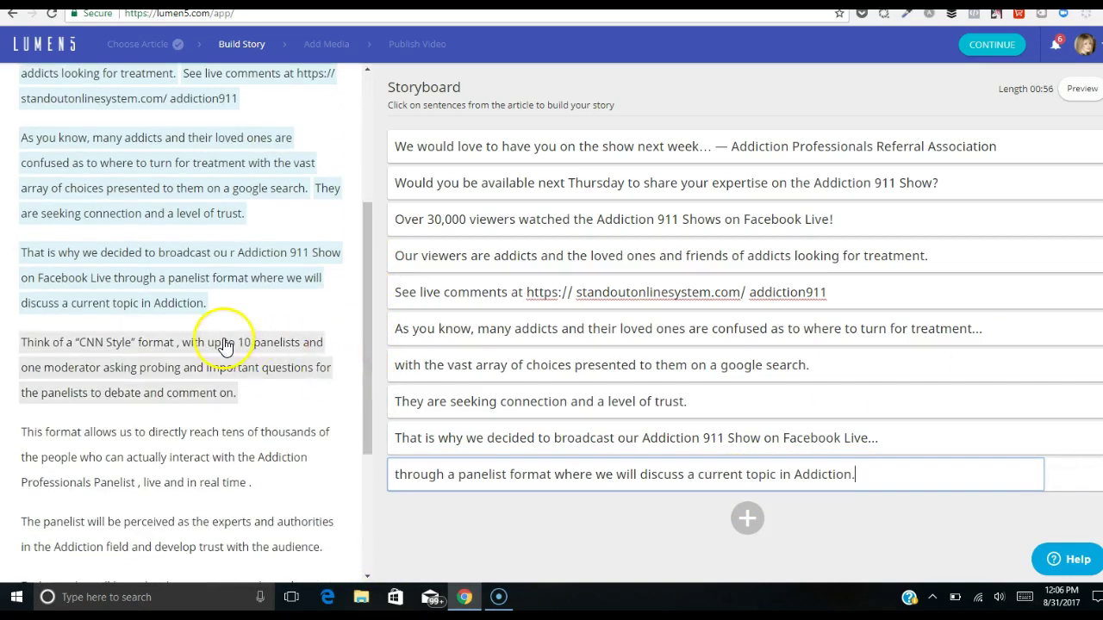
left_click(224, 344)
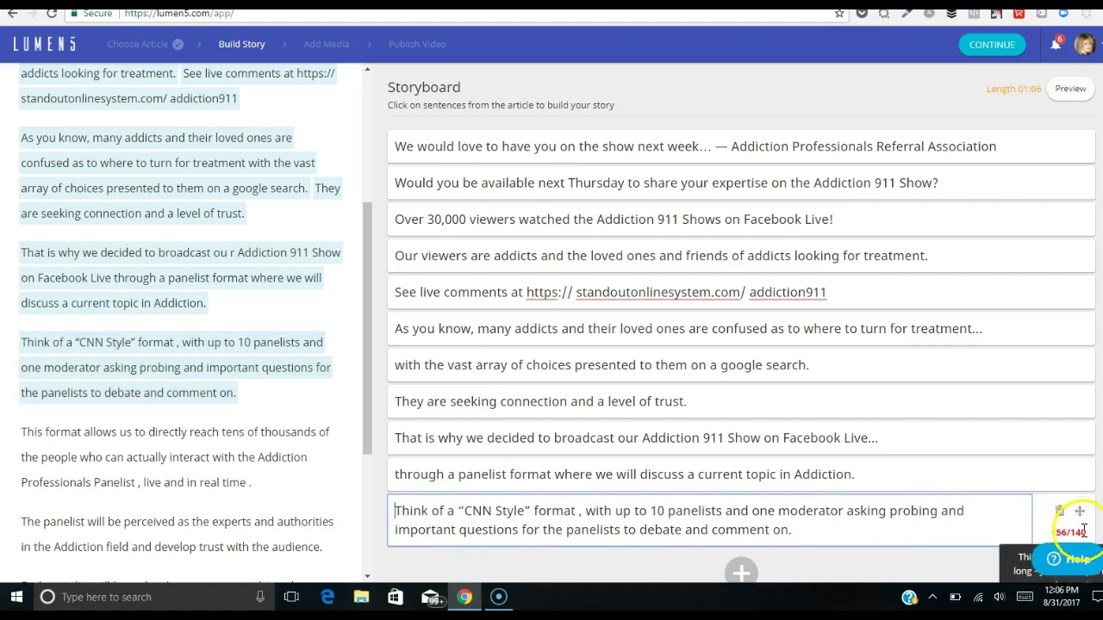
mouse_move(1066, 527)
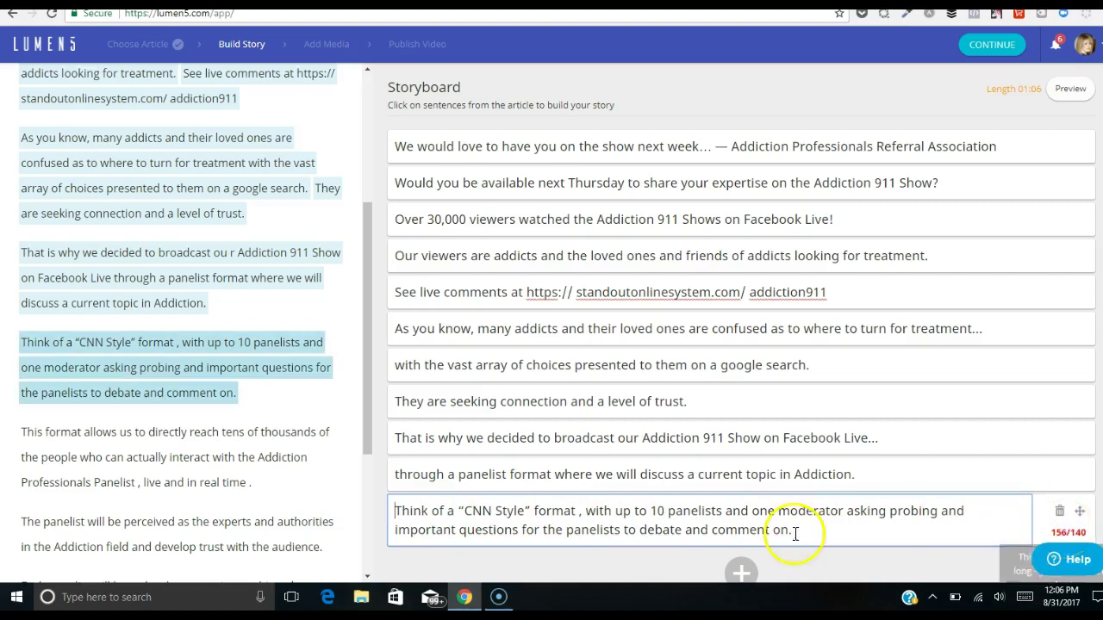
left_click_drag(520, 530, 798, 530)
key("ctrl+c")
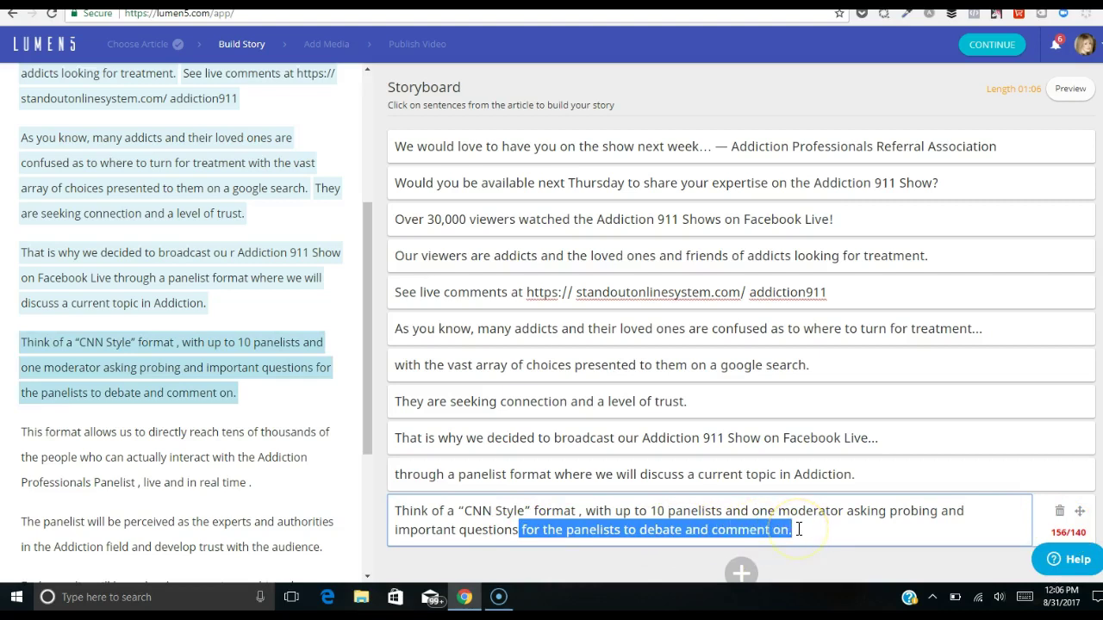
key("BackSpace")
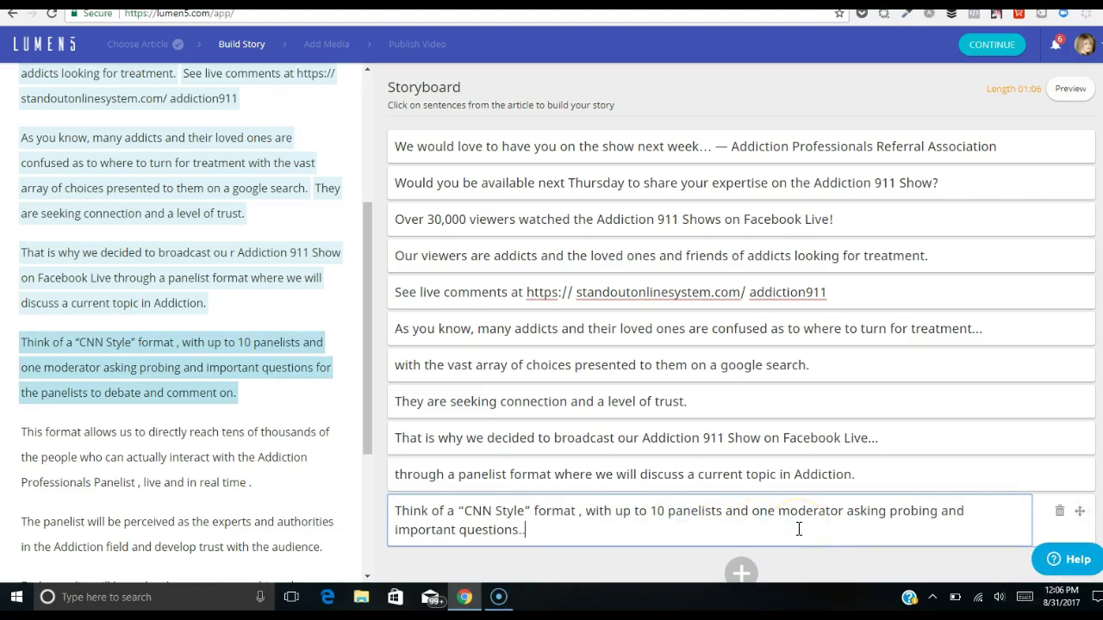
left_click(742, 575)
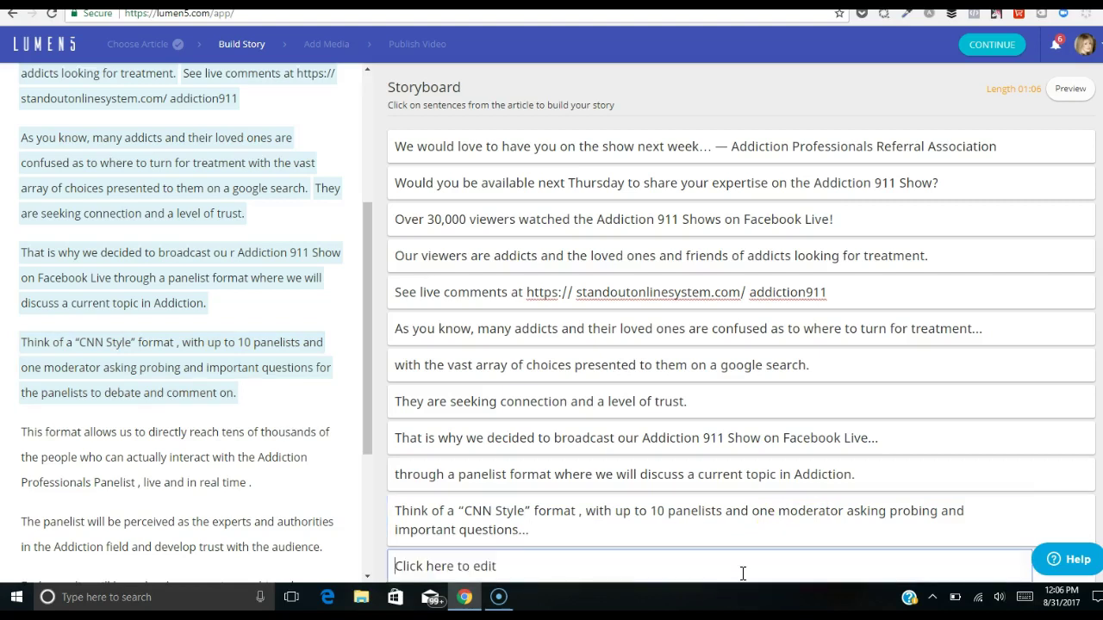
key("ctrl+v")
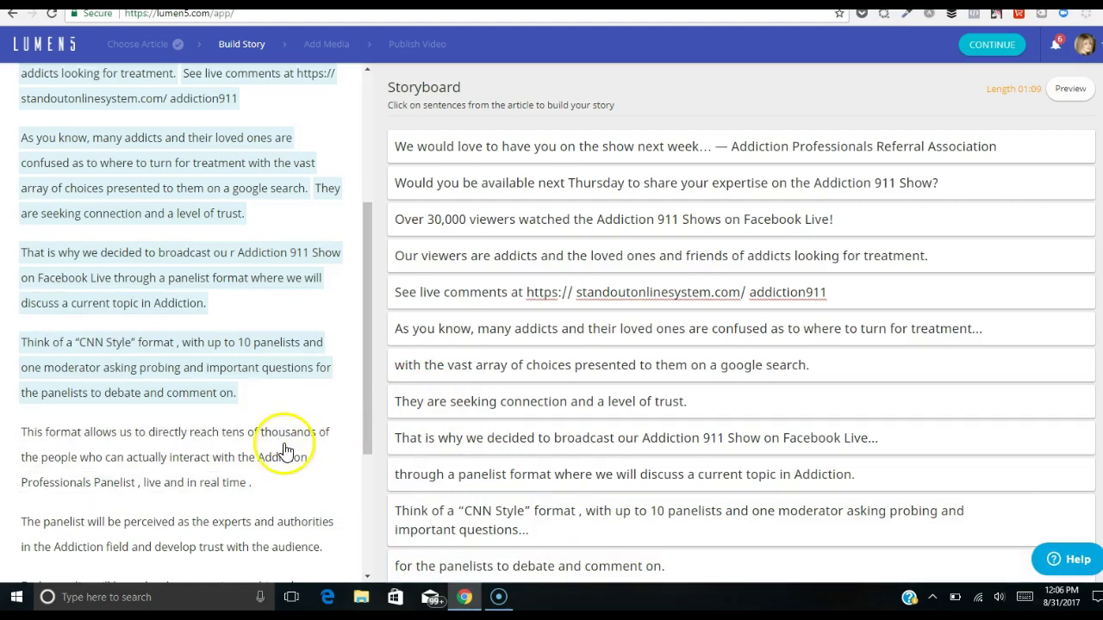
left_click_drag(365, 401, 369, 457)
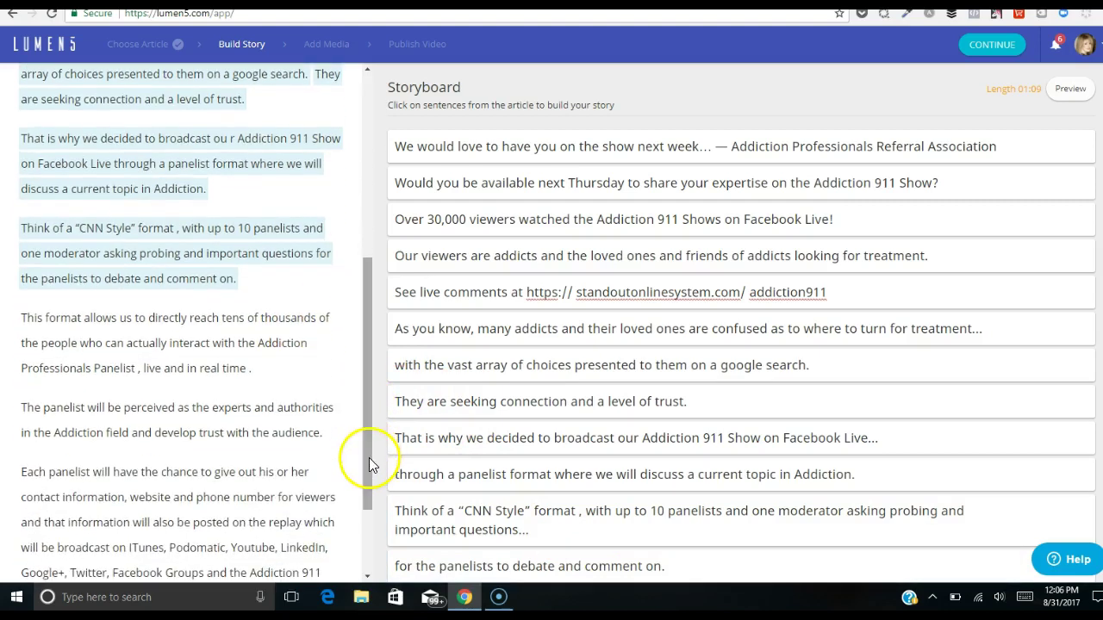
scroll(741, 324, "down", 1)
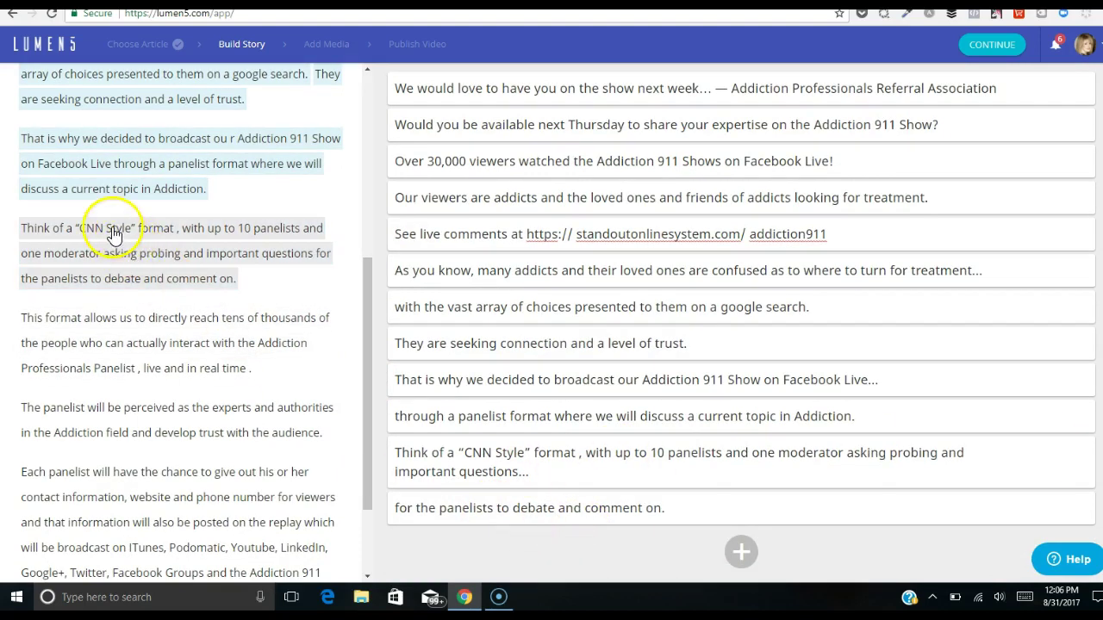
Add 'This format allows us', splitting off 'who can actually interact', then add the panelist perception sentence
left_click(129, 336)
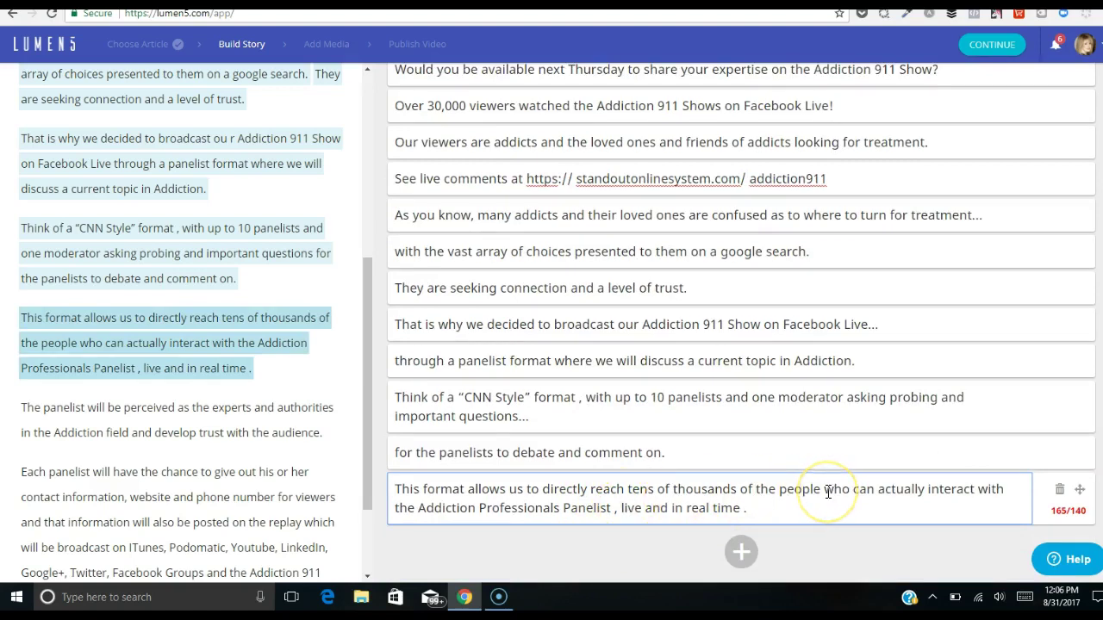
left_click_drag(824, 491, 836, 502)
key("ctrl+c")
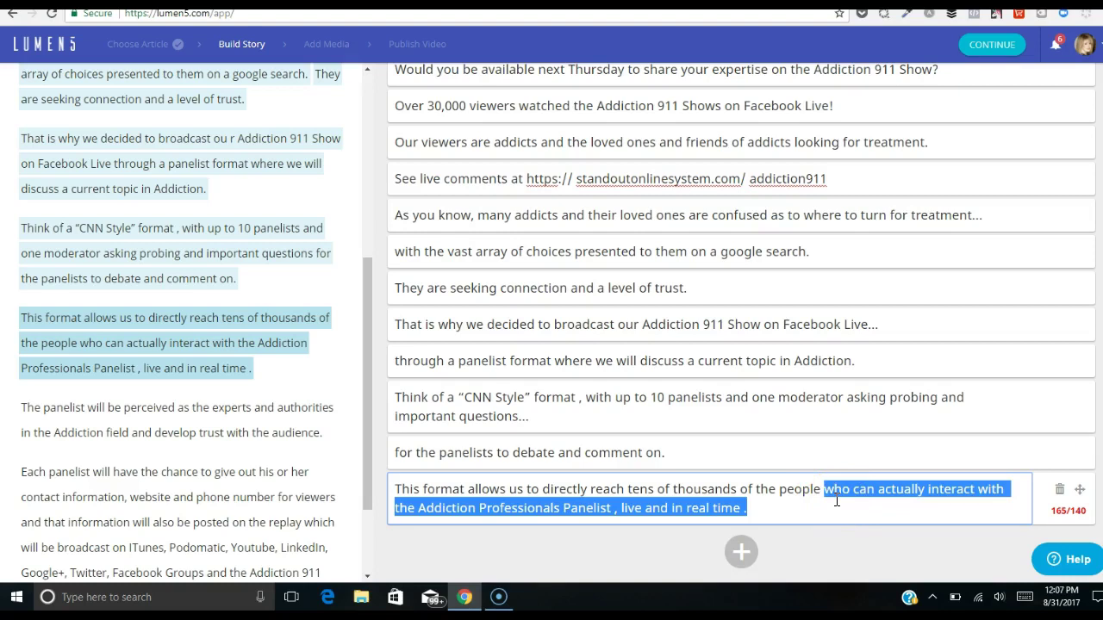
key("BackSpace")
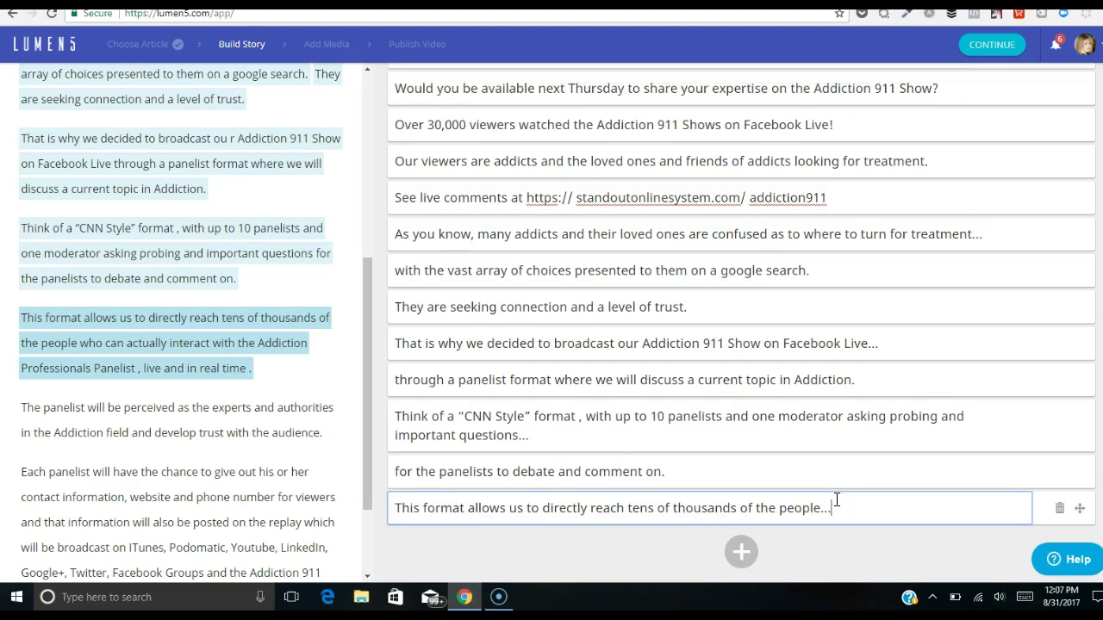
left_click(740, 551)
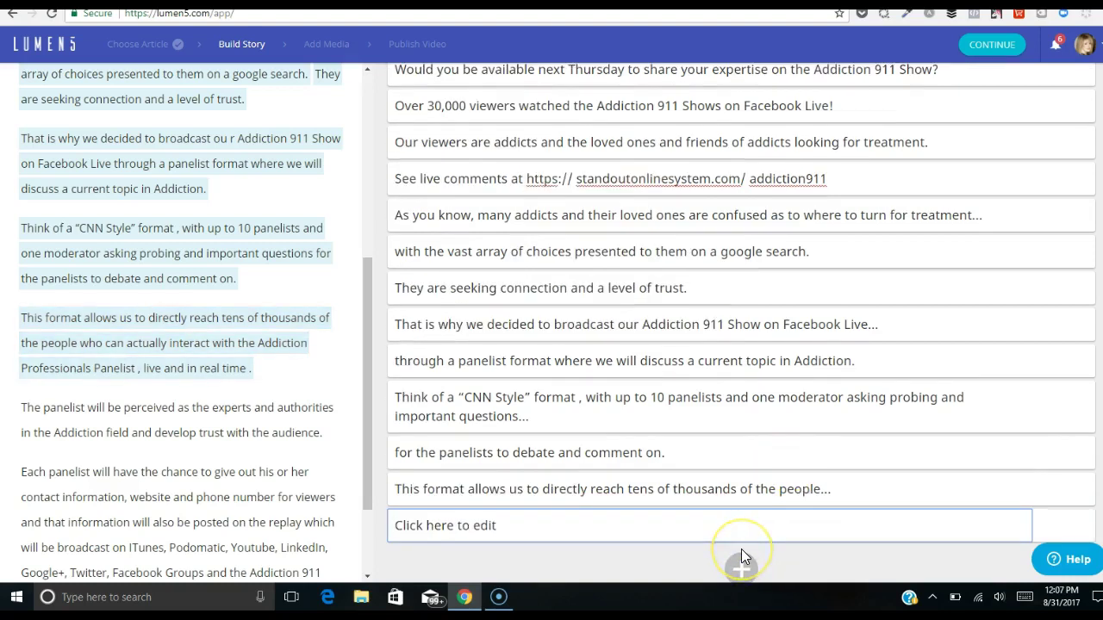
key("ctrl+v")
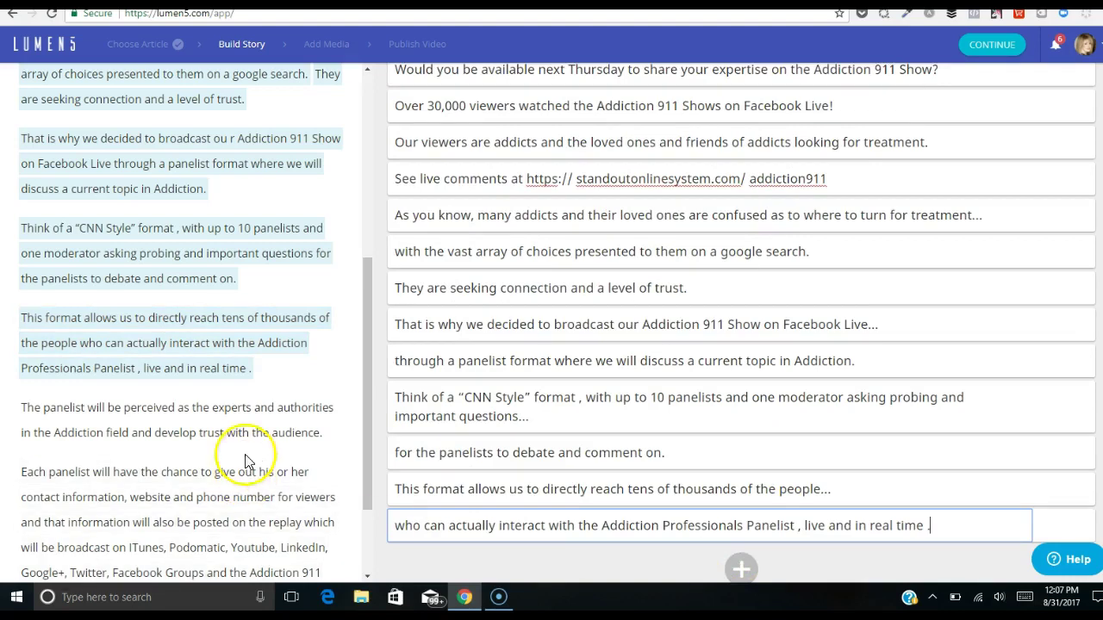
left_click_drag(365, 324, 373, 411)
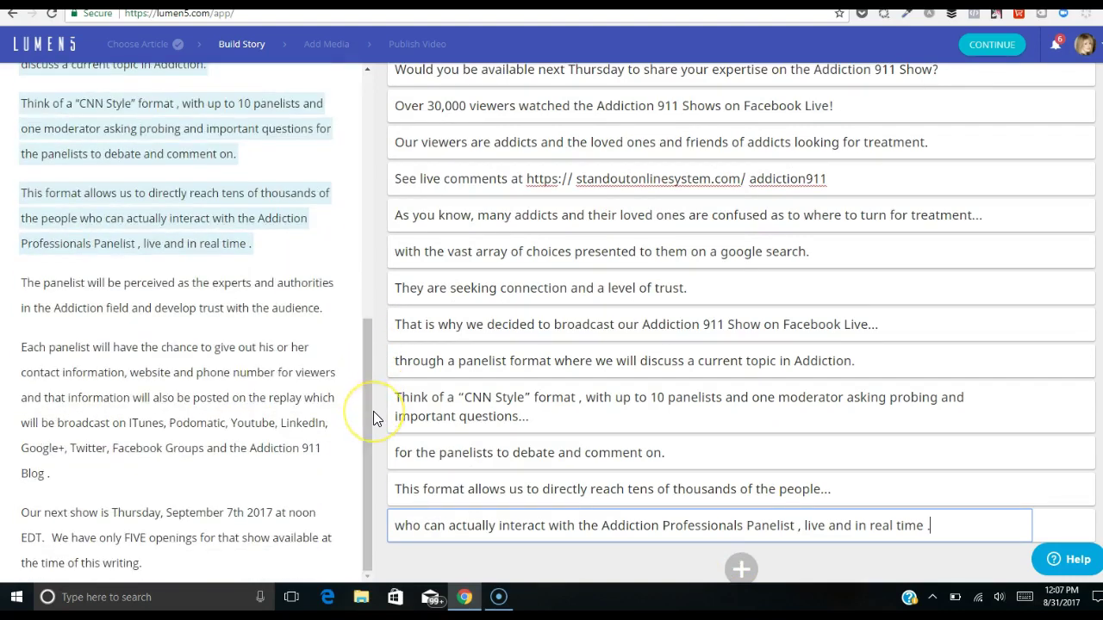
left_click(259, 300)
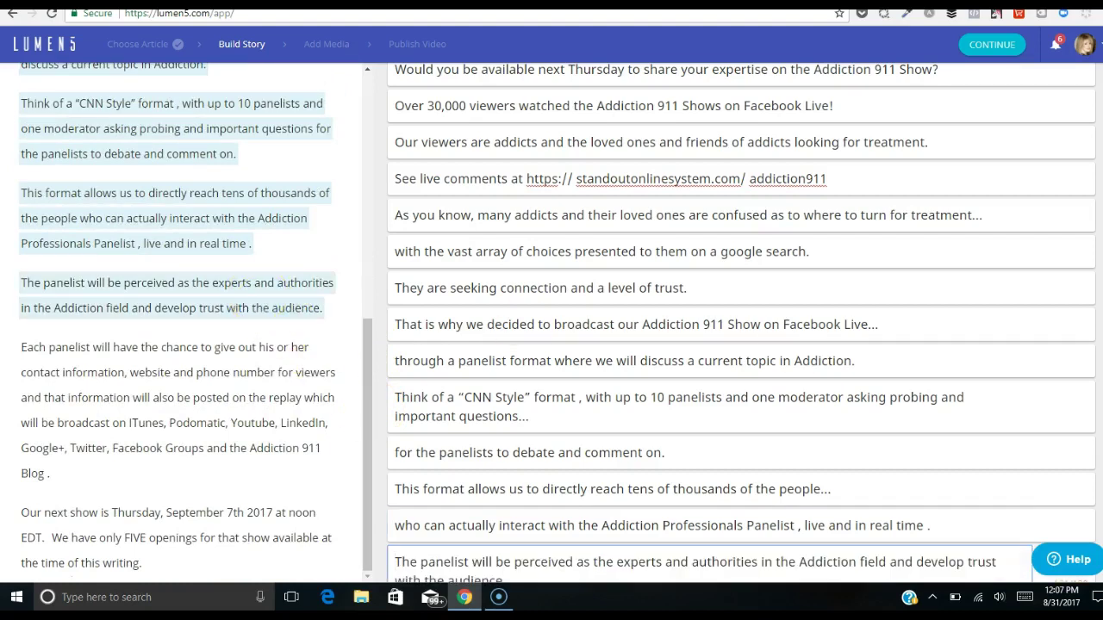
Add the 'Each panelist' paragraph and move its platform list into a new scene
left_click(205, 398)
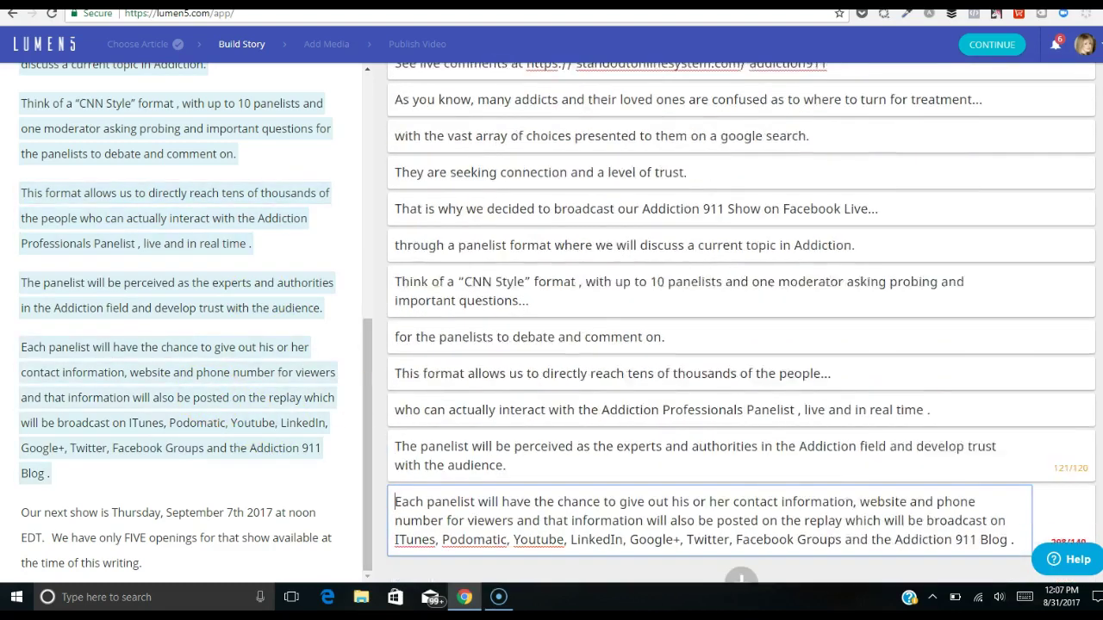
left_click(548, 435)
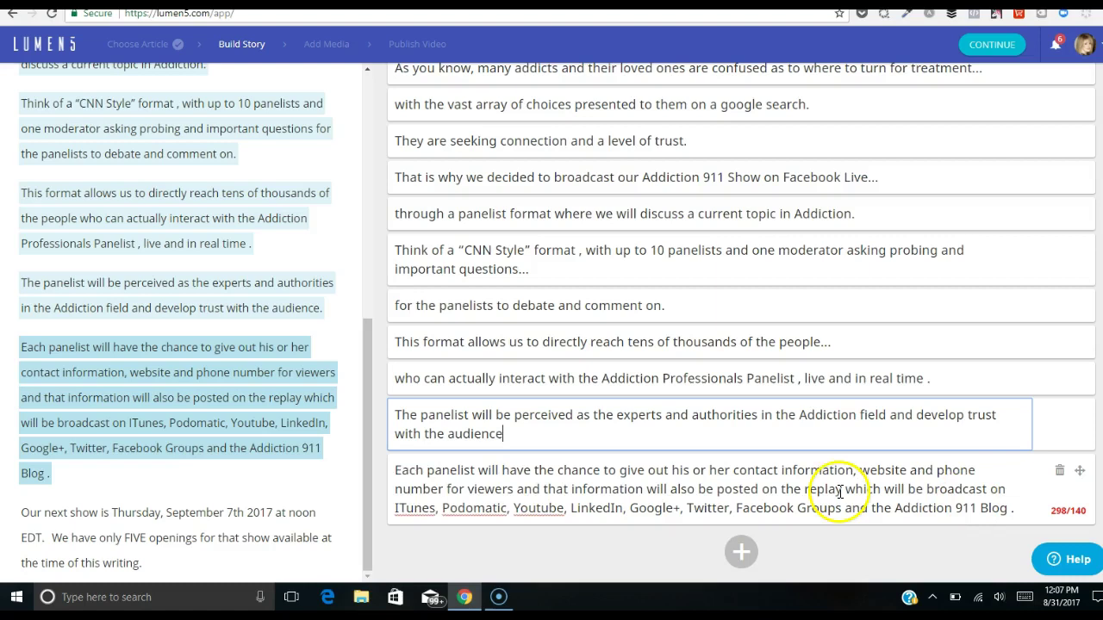
left_click_drag(395, 507, 1028, 517)
key("ctrl+c")
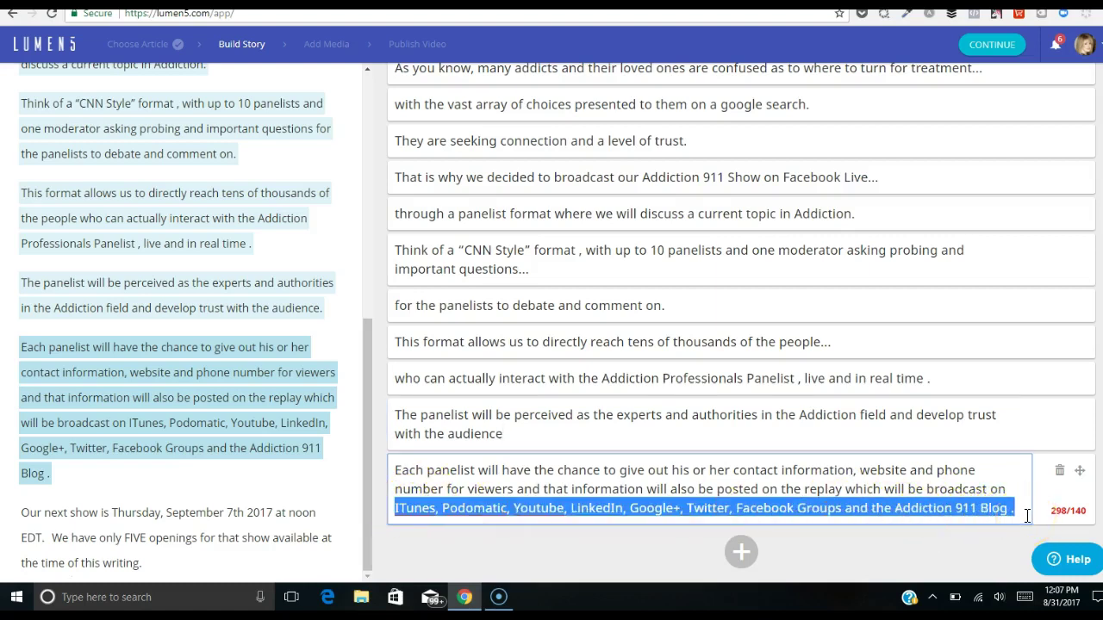
key("BackSpace")
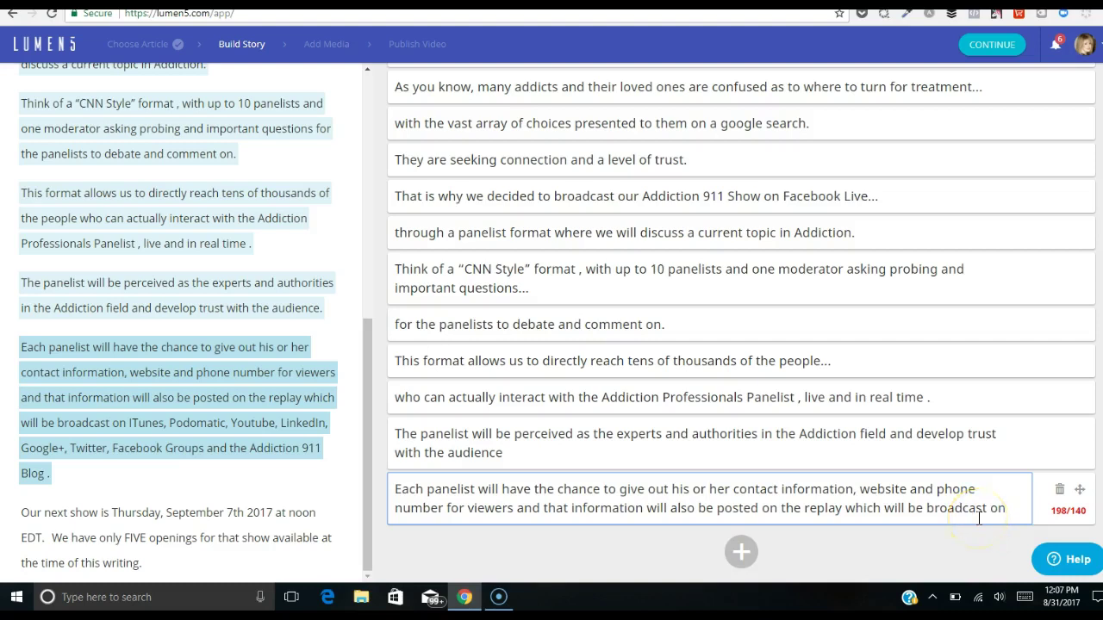
left_click(741, 552)
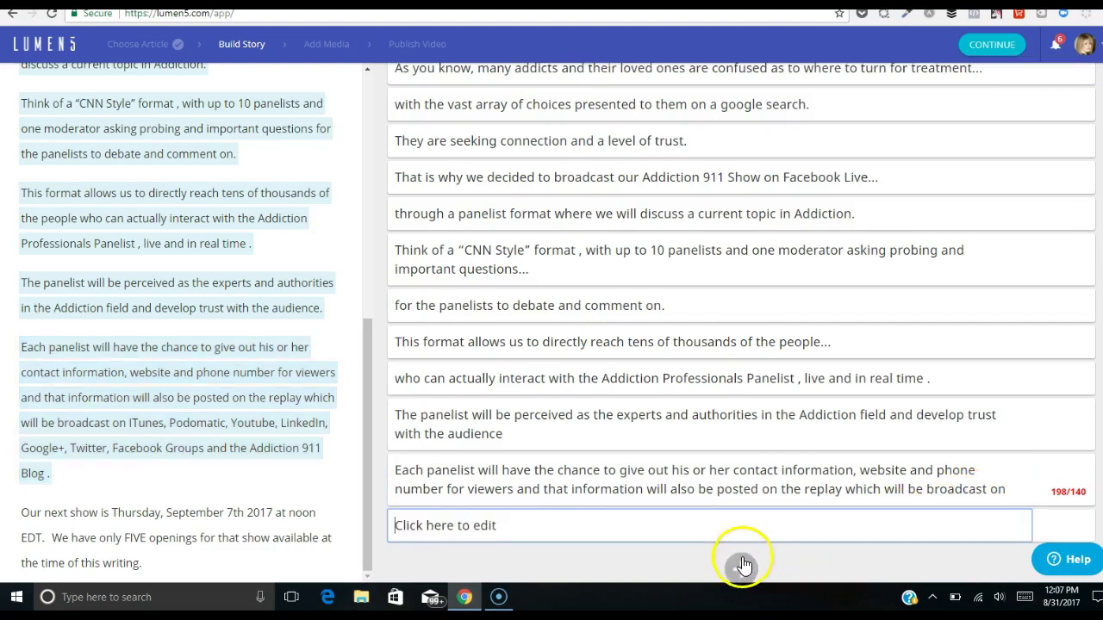
key("ctrl+v")
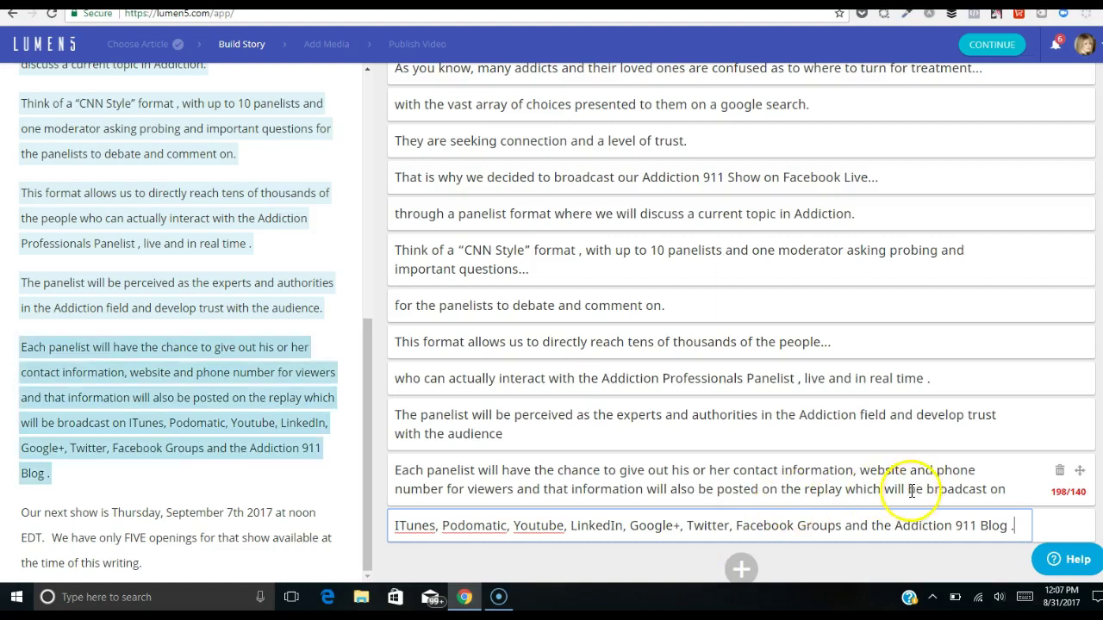
Move 'which will be broadcast on' and 'will also be posted on the replay' to the lower scene's start
left_click_drag(845, 488, 1040, 502)
key("ctrl+c")
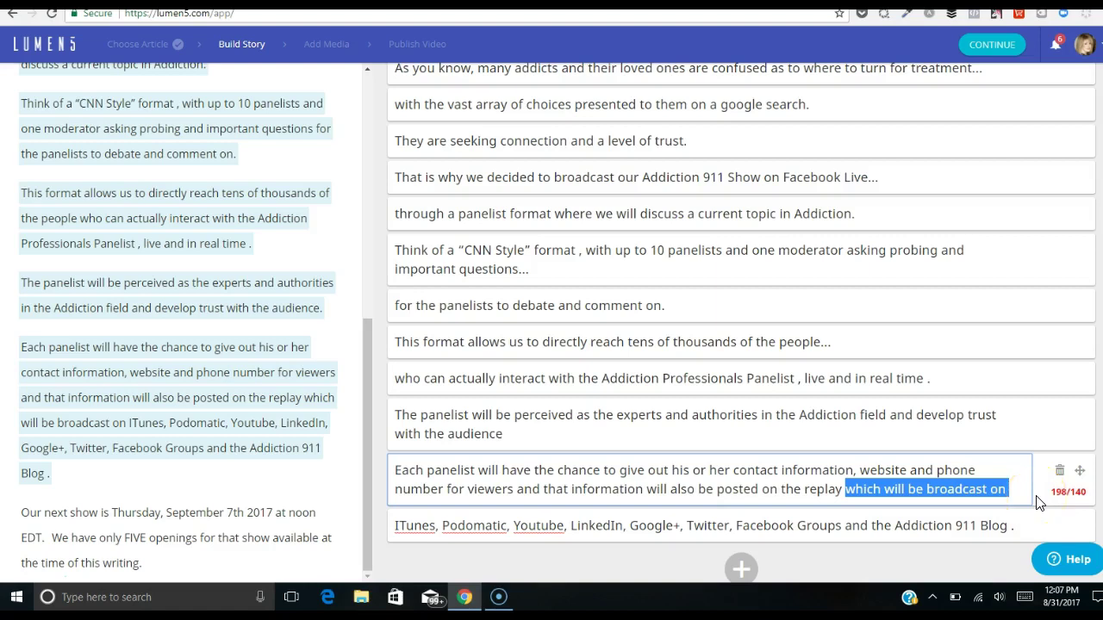
key("BackSpace")
left_click(397, 529)
key("ctrl+v")
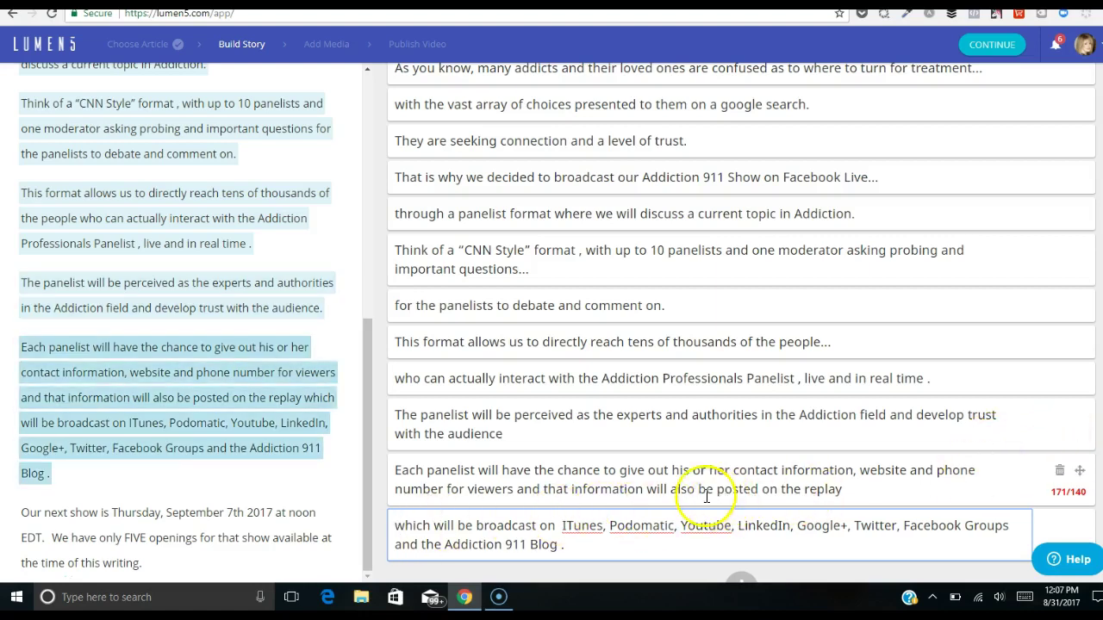
left_click_drag(645, 489, 848, 488)
key("ctrl+c")
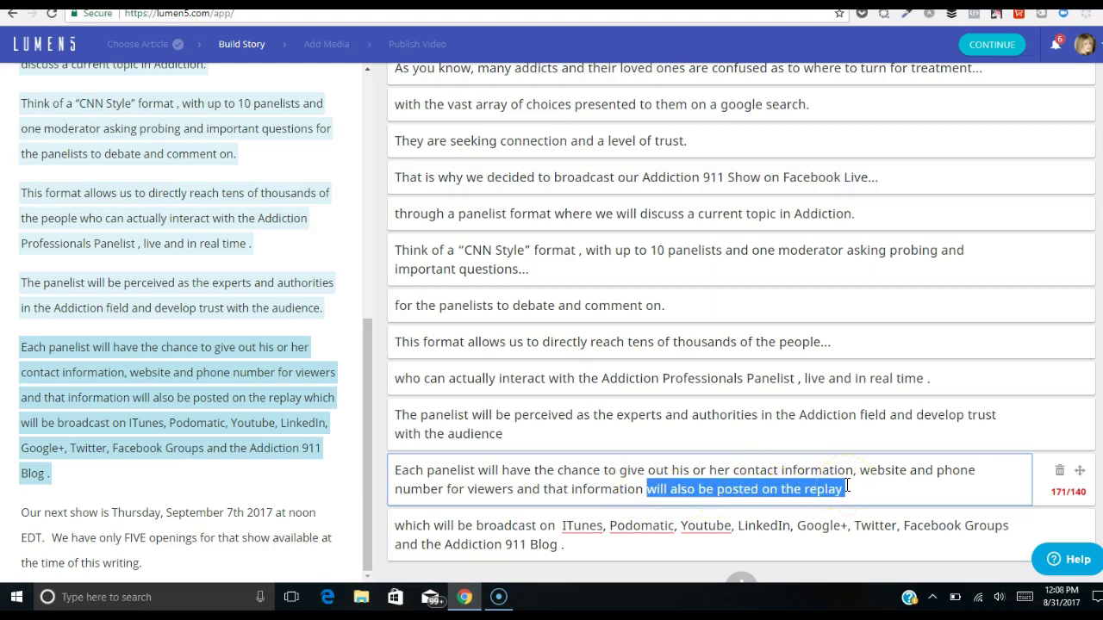
key("BackSpace")
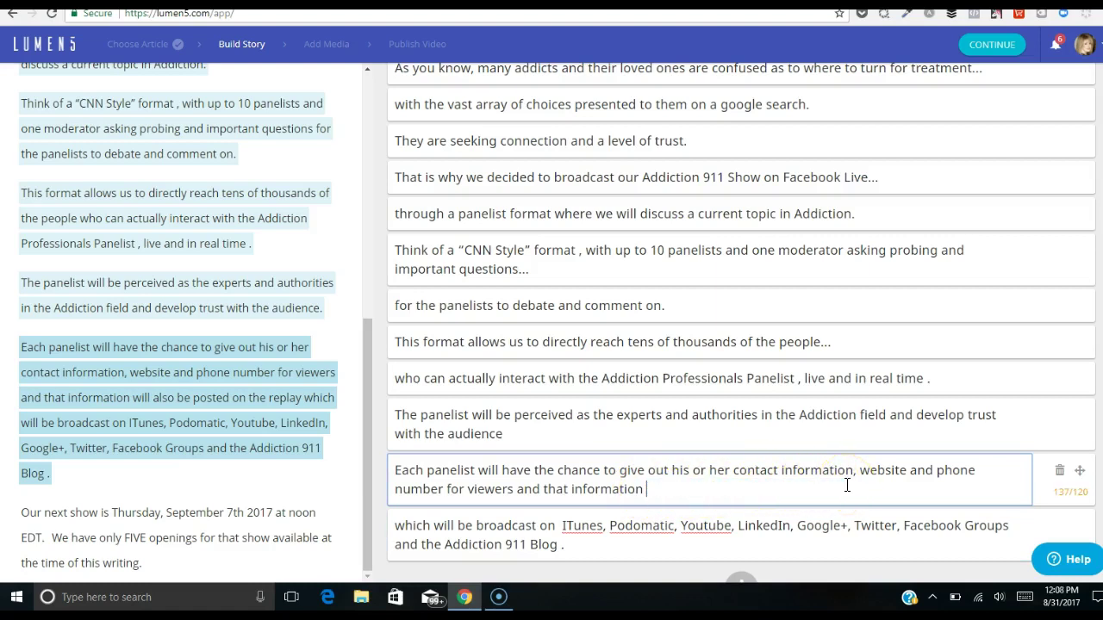
left_click(393, 526)
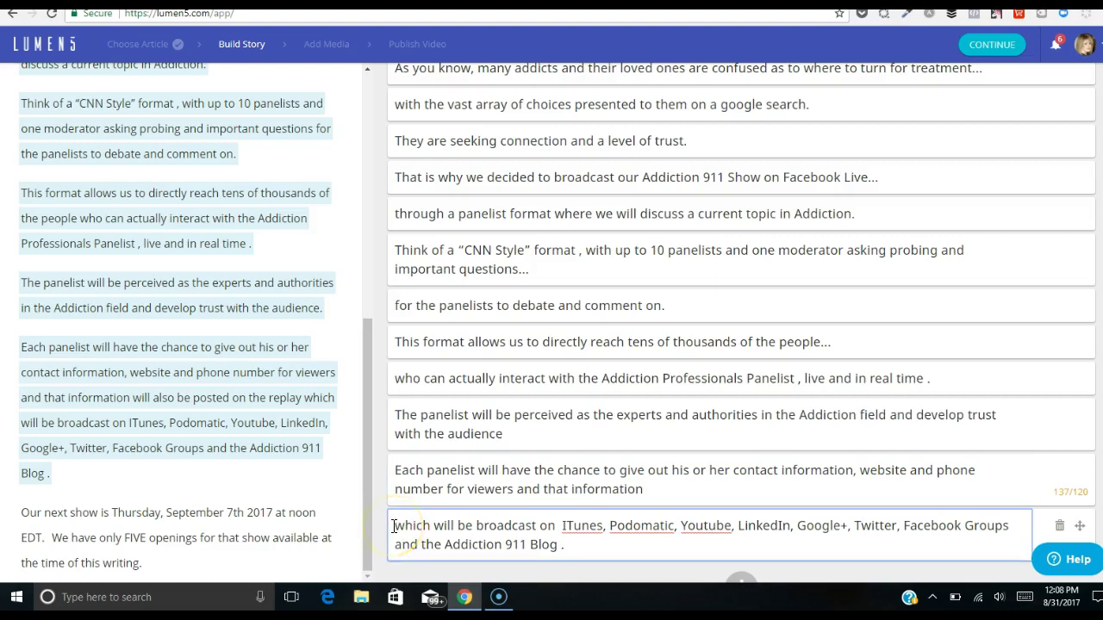
key("ctrl+v")
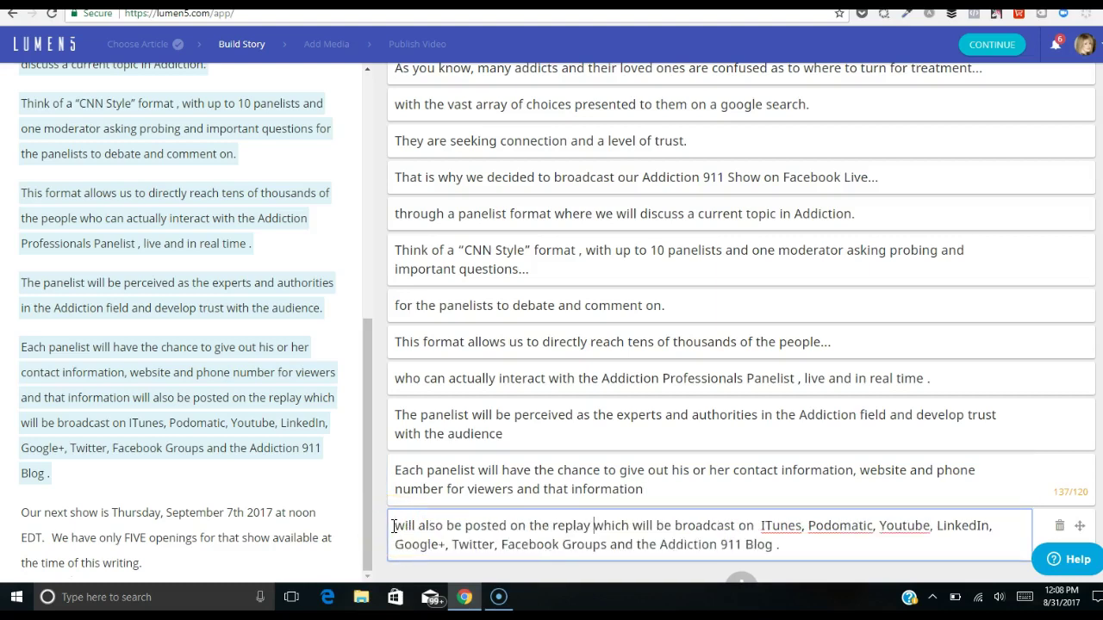
Move 'and that information' from the panelist scene to the start of the lower scene
left_click(565, 487)
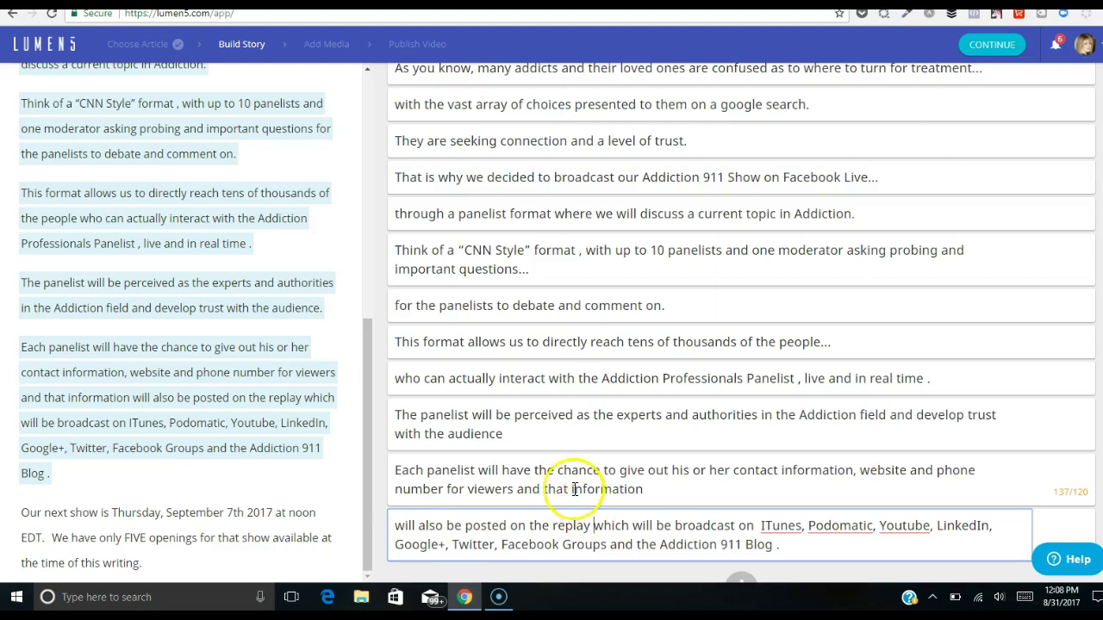
left_click(519, 491)
left_click_drag(519, 491, 648, 493)
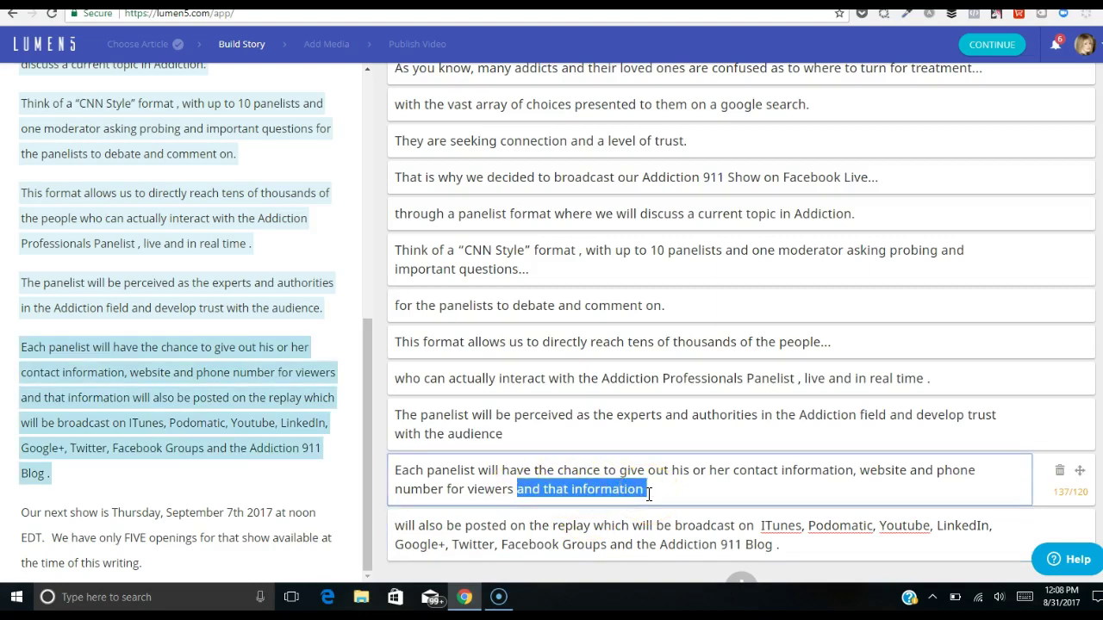
key("ctrl+x")
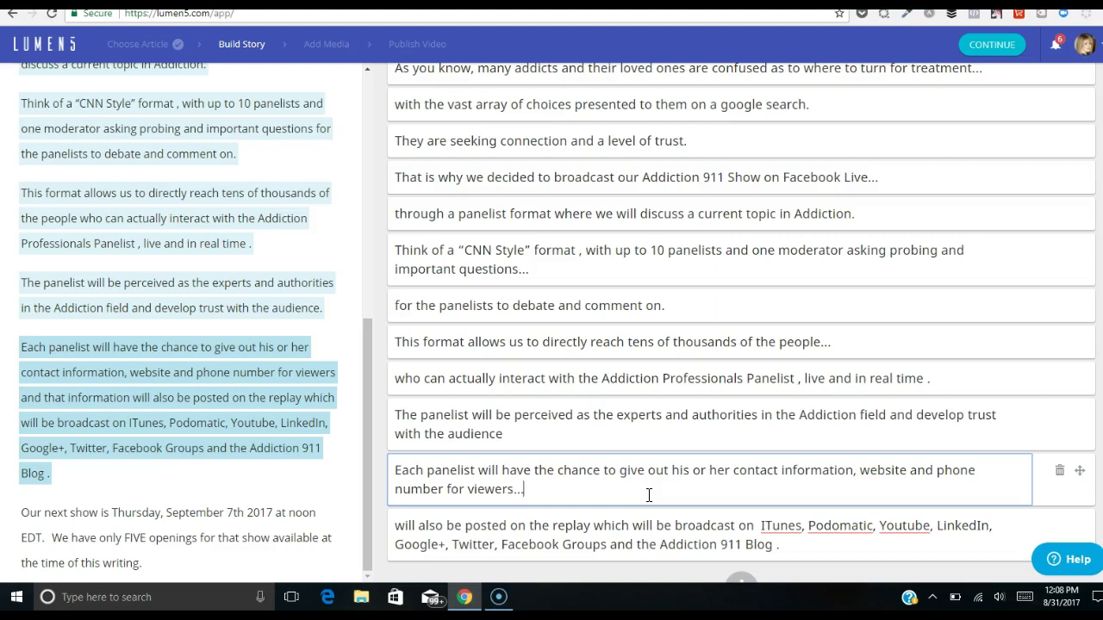
scroll(739, 510, "down", 1)
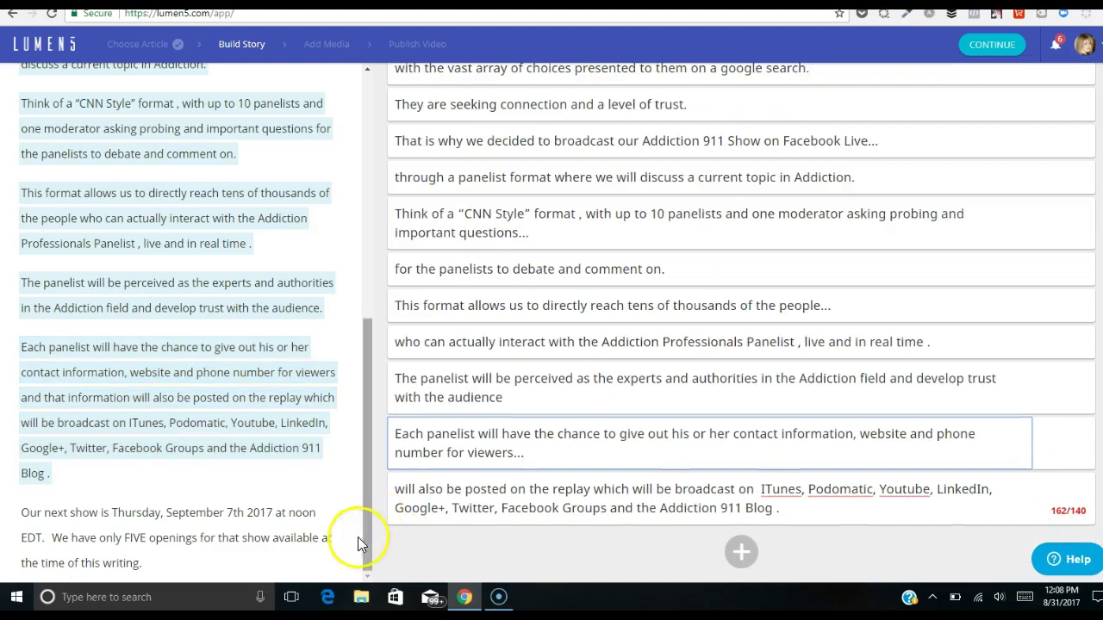
left_click(393, 490)
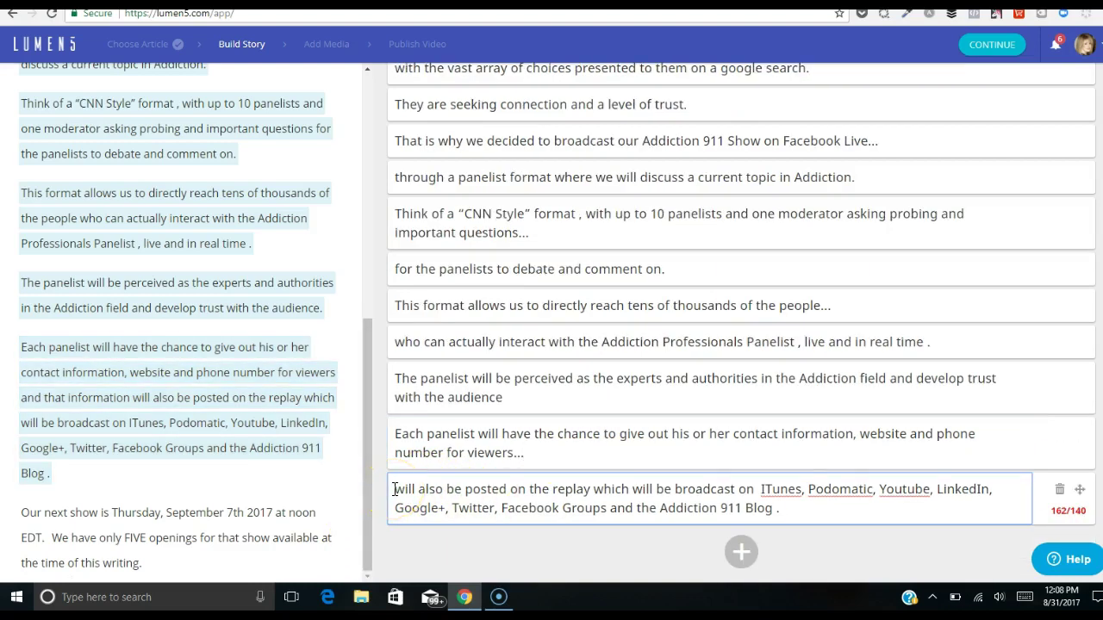
key("ctrl+v")
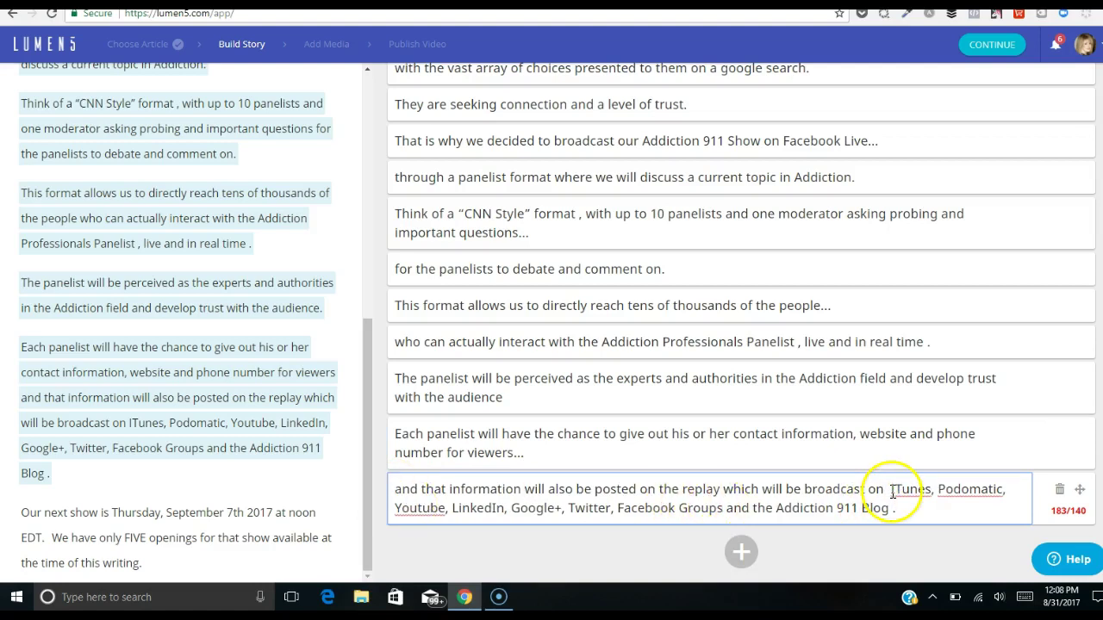
Move the ITunes-through-Addiction 911 Blog list into a new final scene and add the next-show date paragraph
left_click_drag(890, 488, 906, 512)
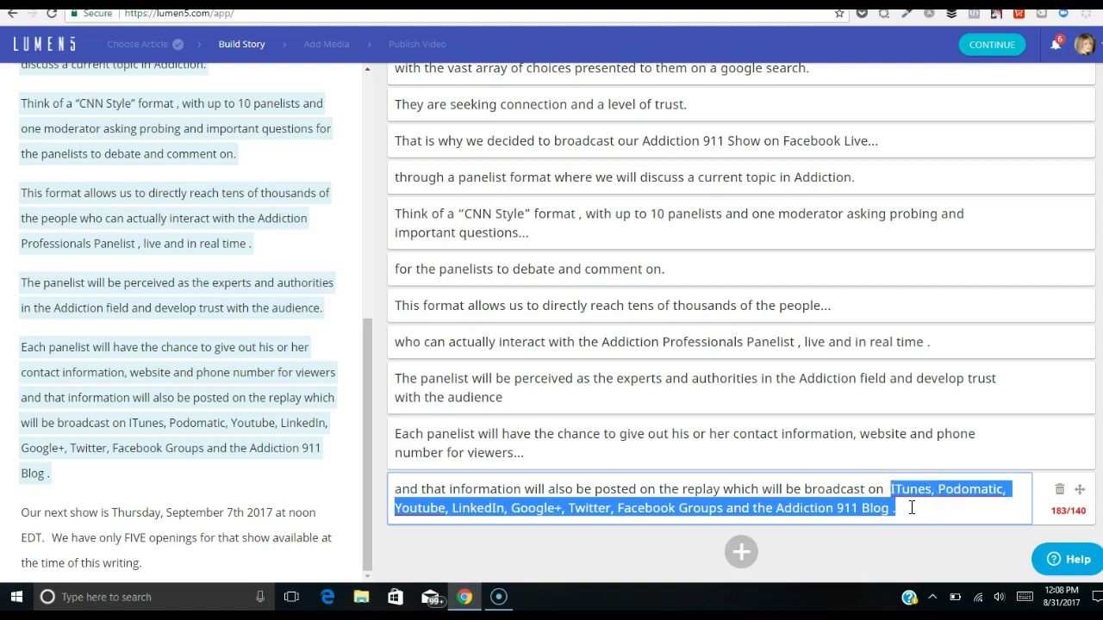
key("ctrl+x")
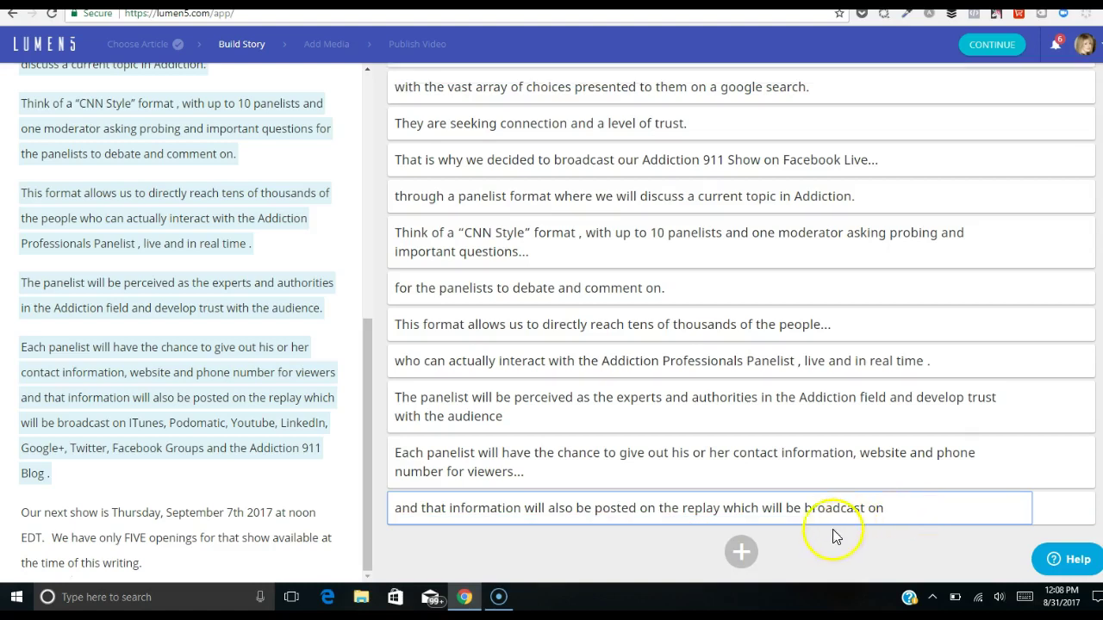
left_click(740, 551)
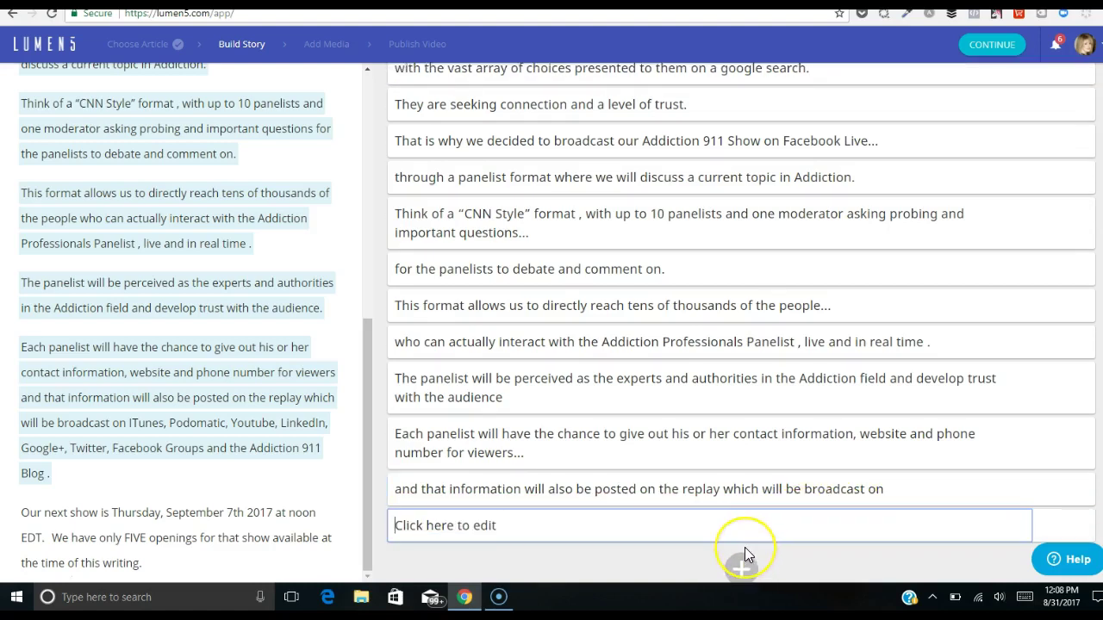
key("ctrl+v")
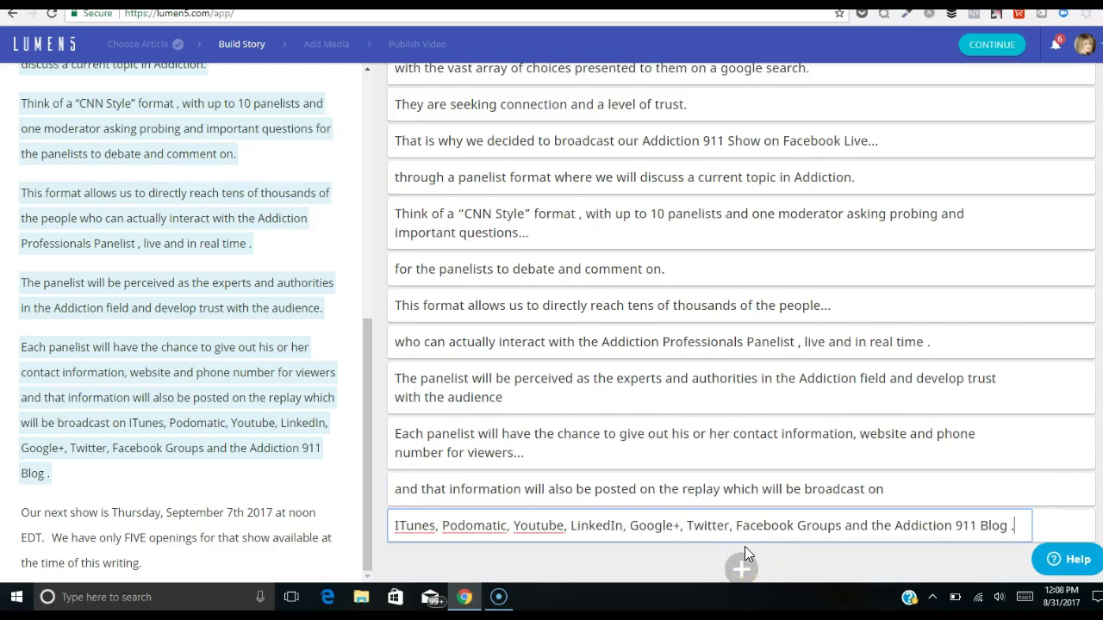
left_click(179, 529)
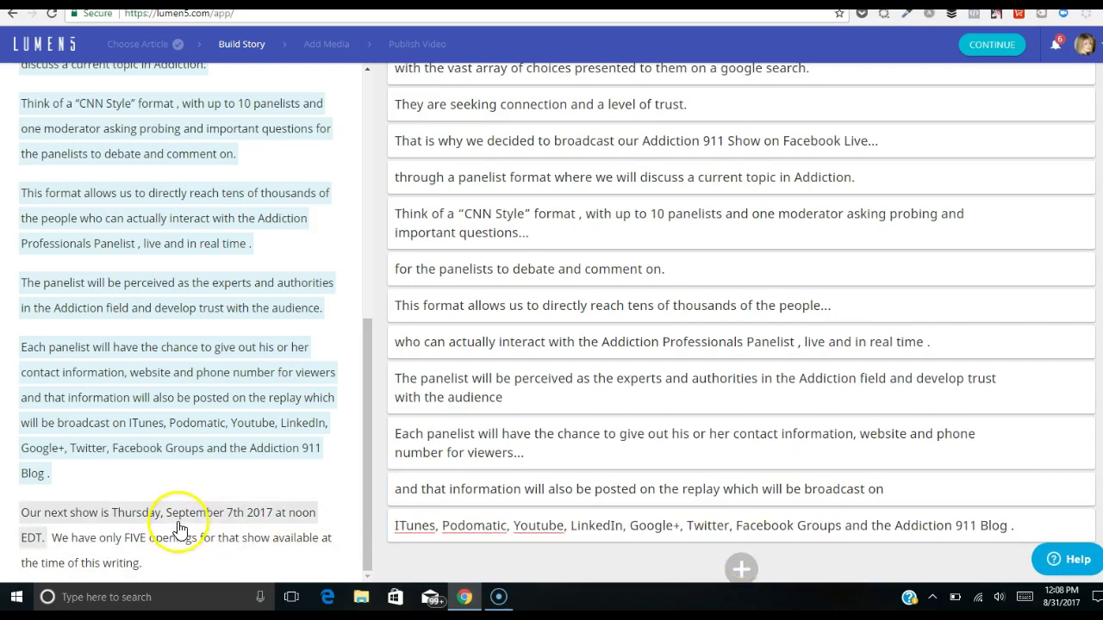
Add the 'only FIVE openings' sentence as a scene and return to the Addiction 911 blog article
left_click(181, 539)
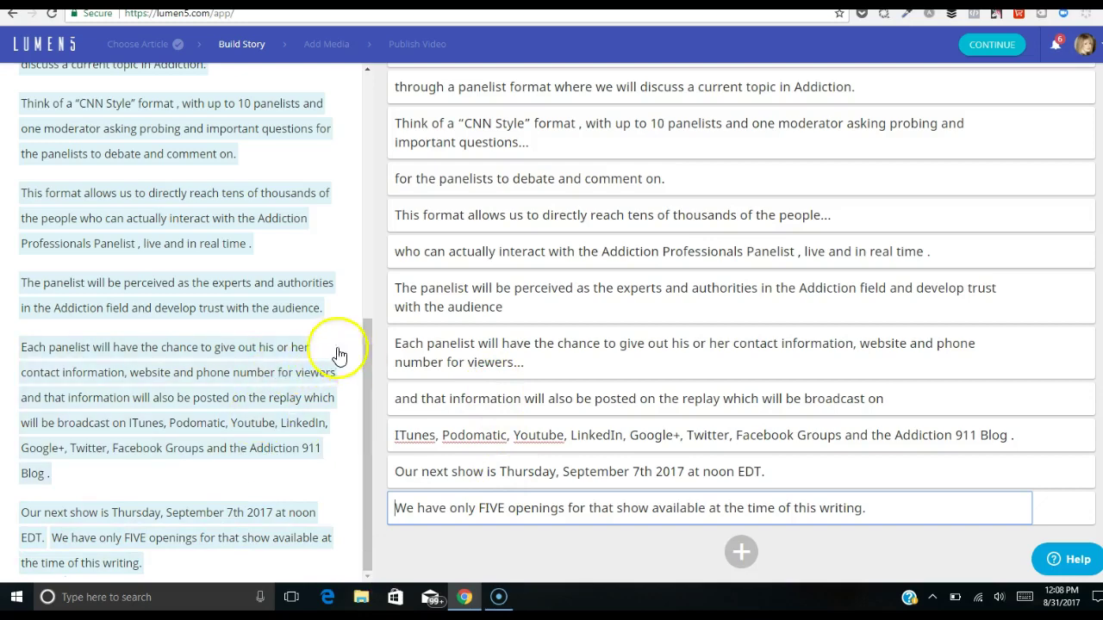
key("ctrl+Tab")
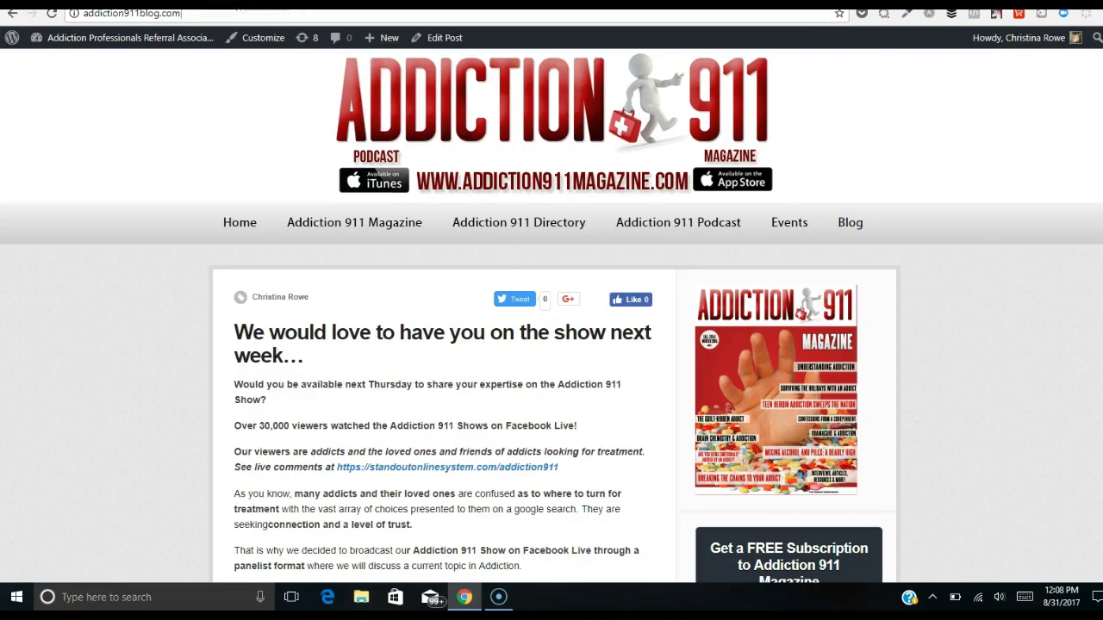
Add the 'If you would like to be on the show' sentence from the blog as a new scene
scroll(551, 315, "down", 1)
scroll(552, 316, "down", 4)
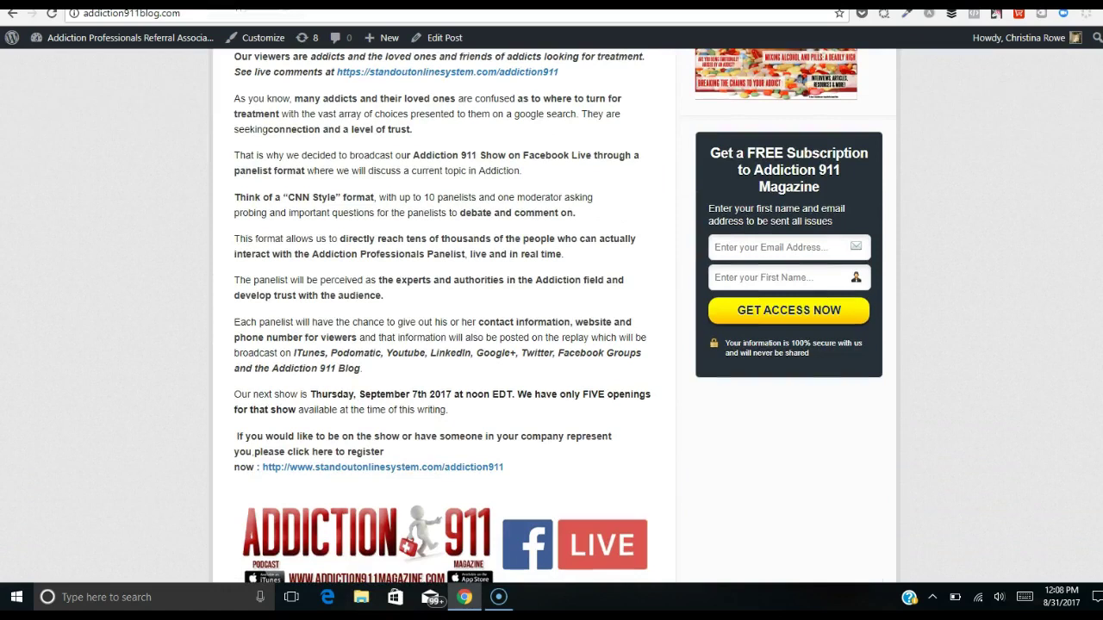
left_click_drag(237, 436, 386, 451)
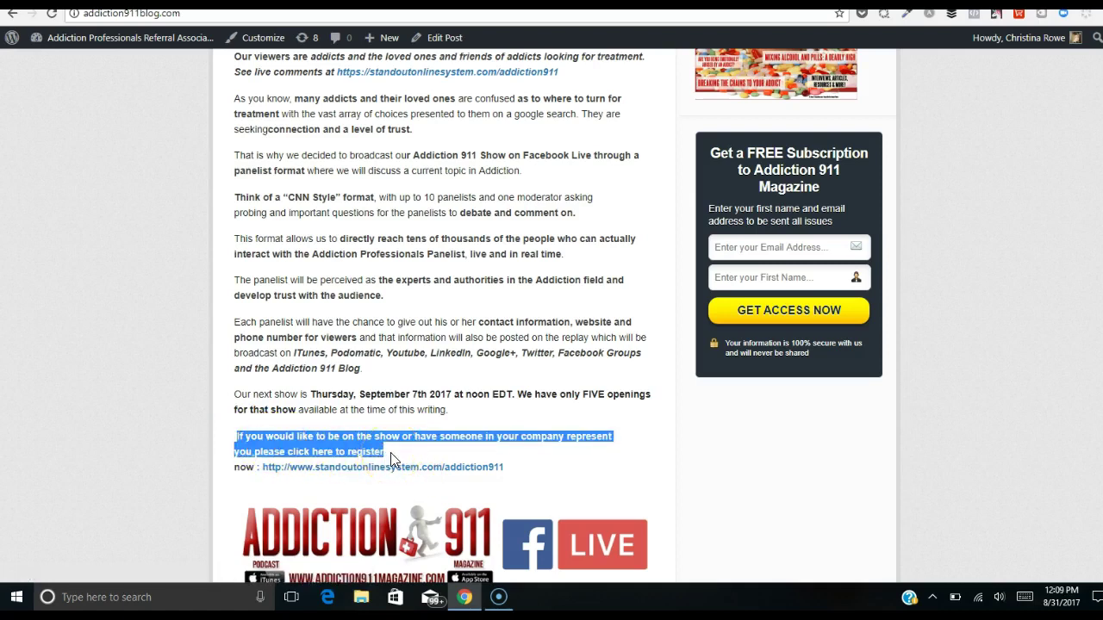
key("ctrl+Tab")
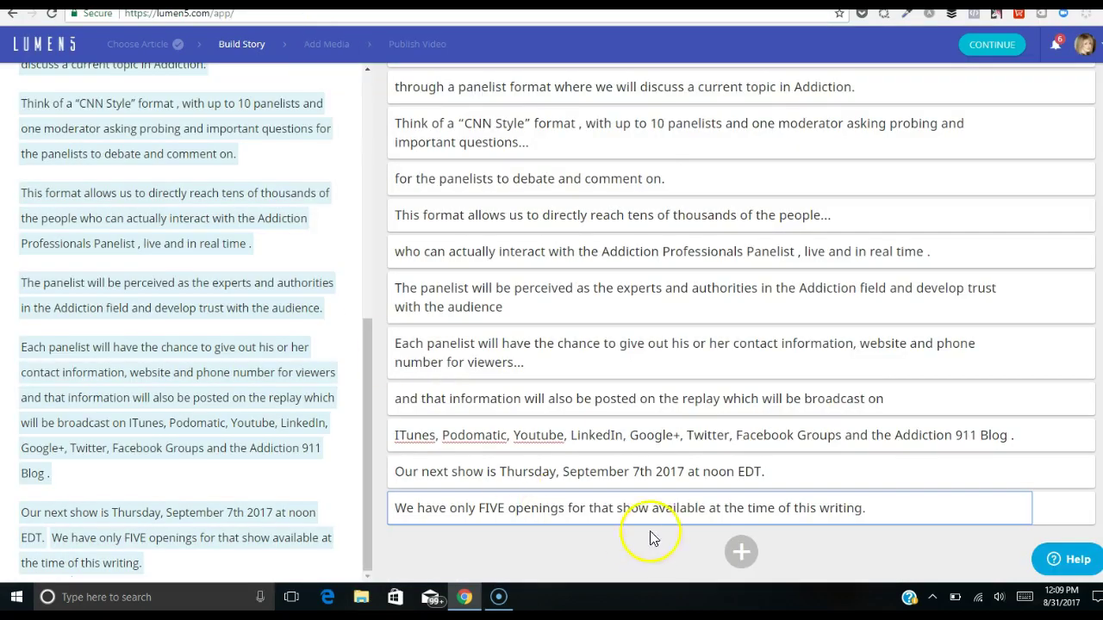
left_click(741, 551)
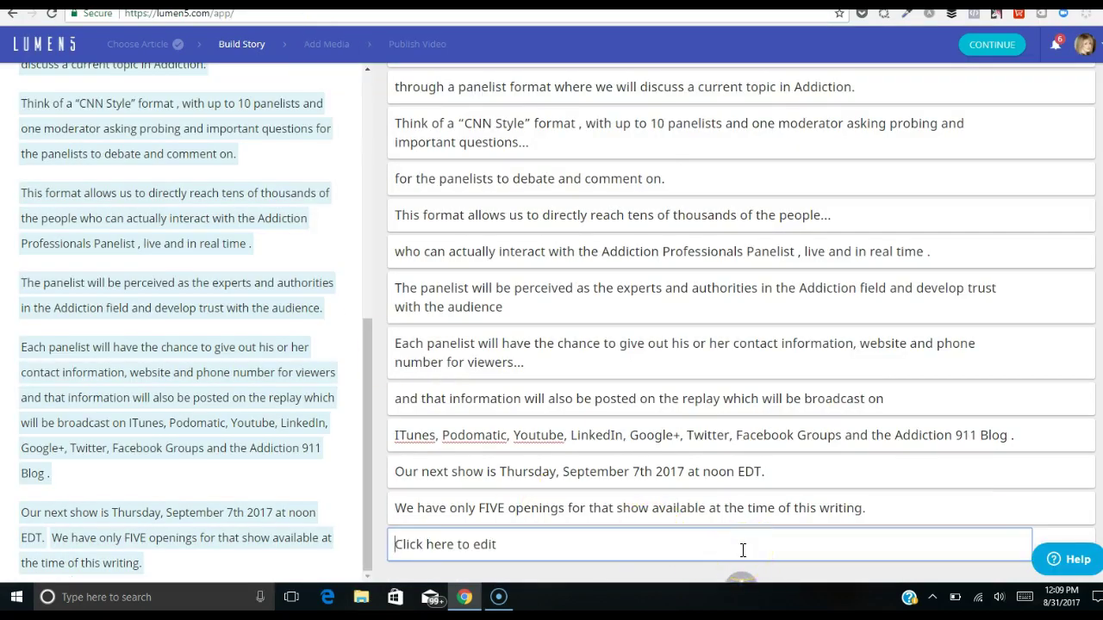
key("ctrl+v")
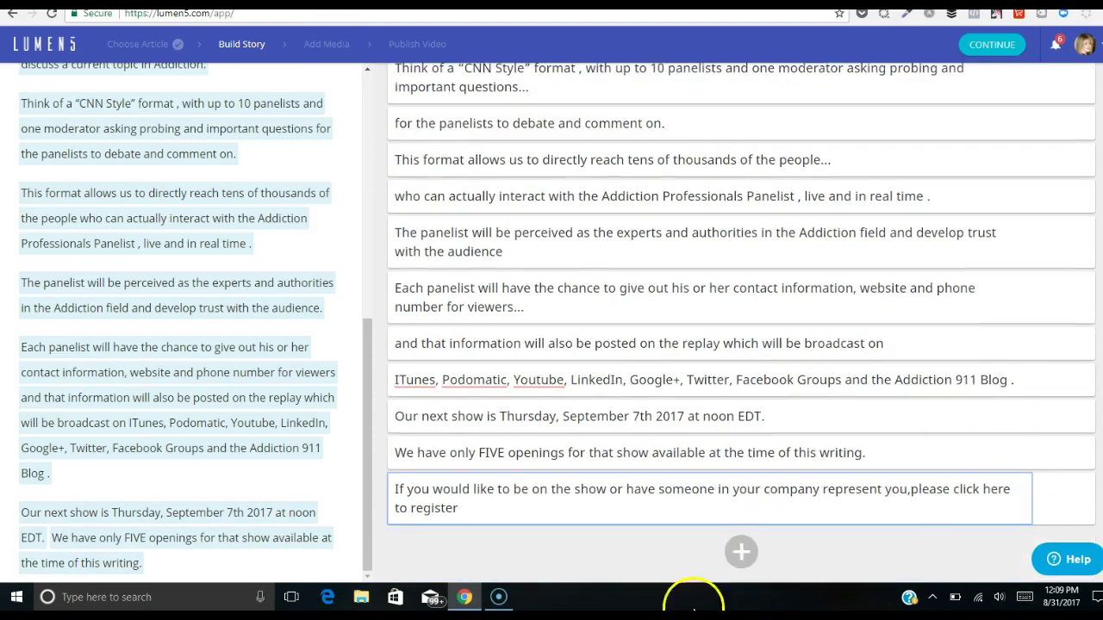
Copy the blog's registration link and paste it as the storyboard's final sentence
left_click(740, 552)
key("ctrl+Tab")
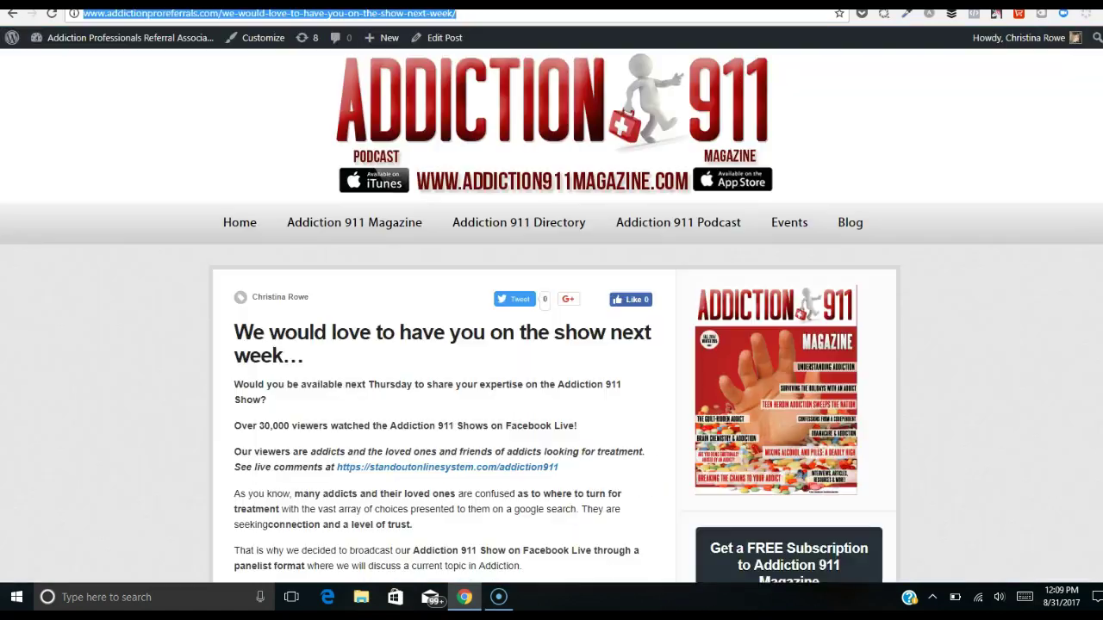
scroll(1078, 433, "down", 15)
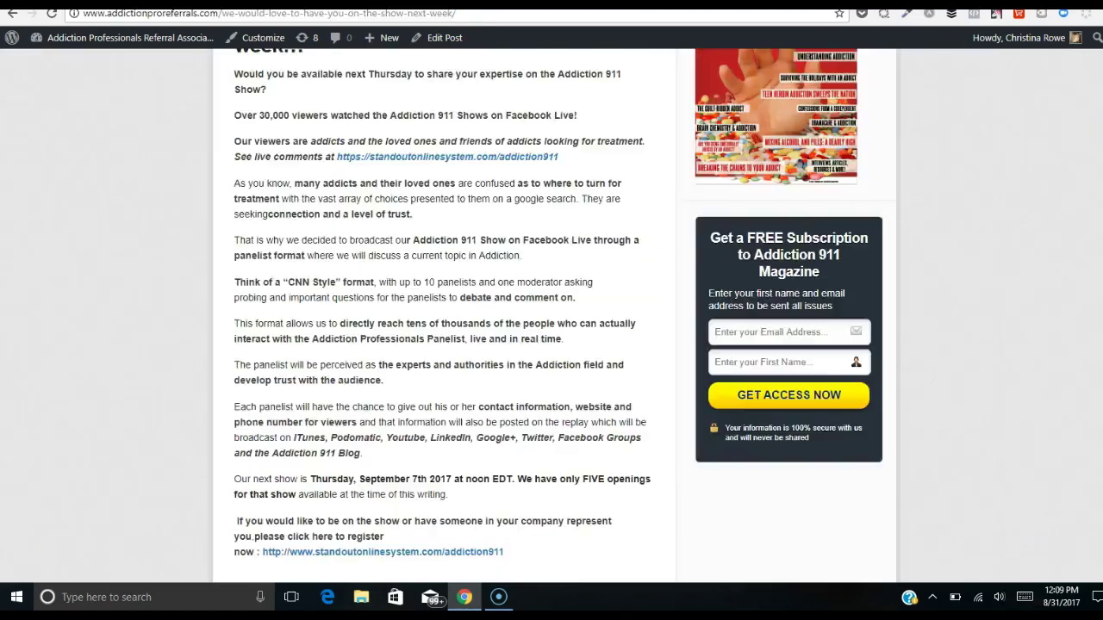
scroll(1065, 328, "up", 5)
left_click_drag(523, 277, 284, 278)
left_click(246, 293)
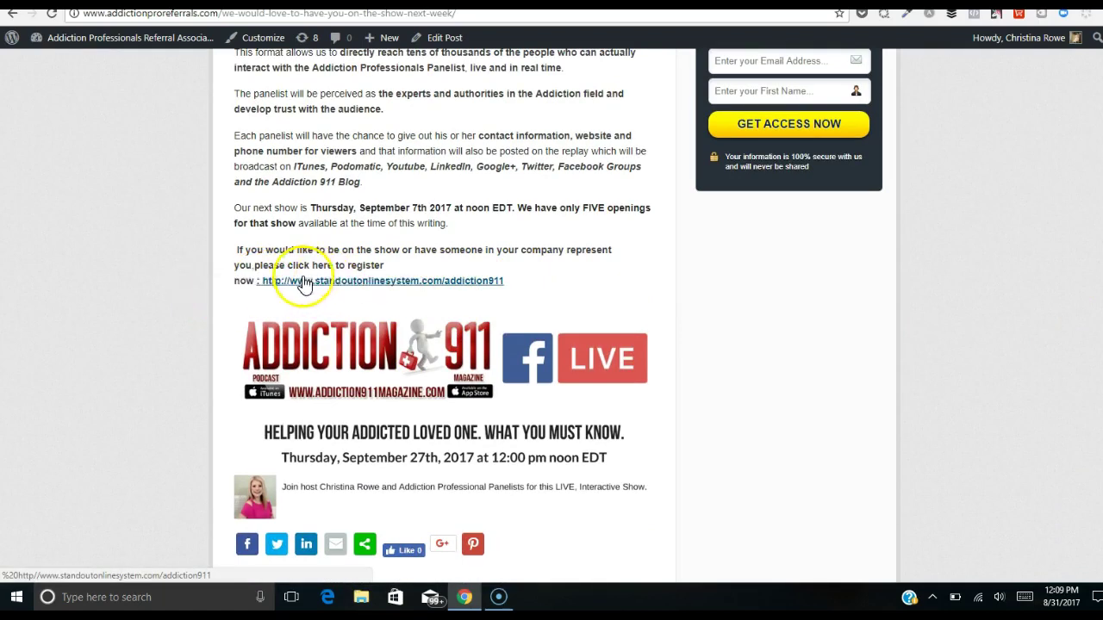
left_click_drag(554, 285, 263, 294)
key("ctrl+c")
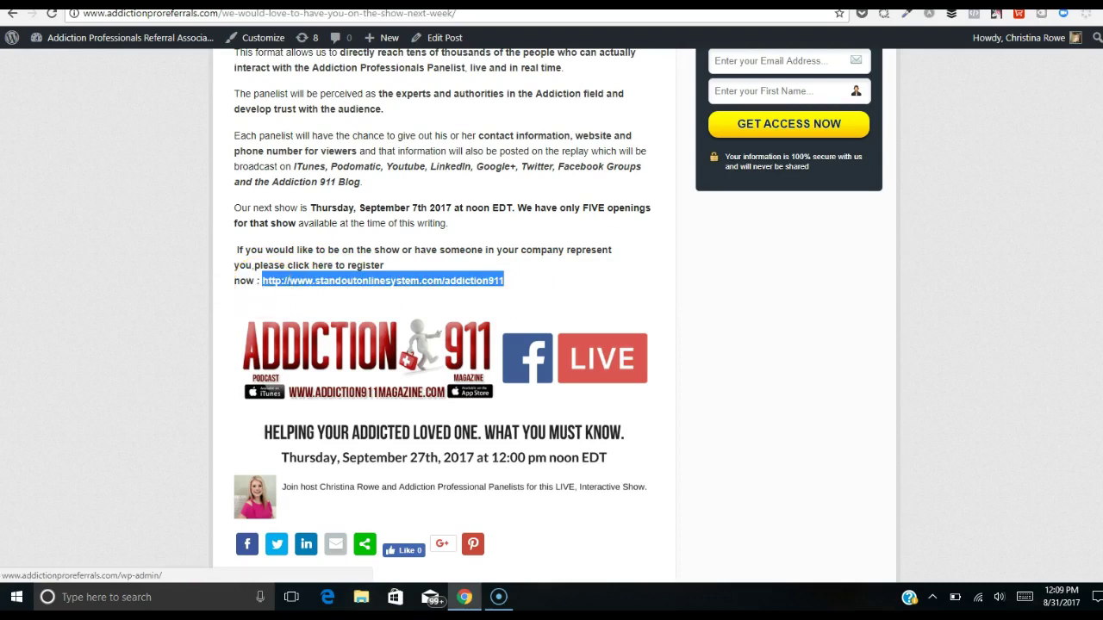
key("ctrl+Tab")
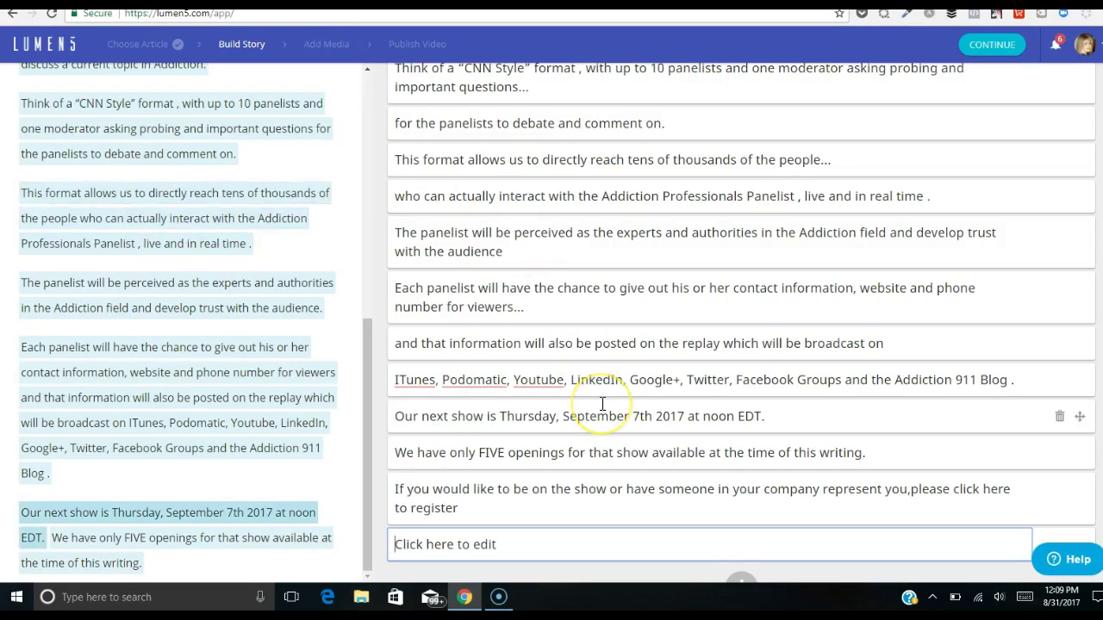
key("ctrl+v")
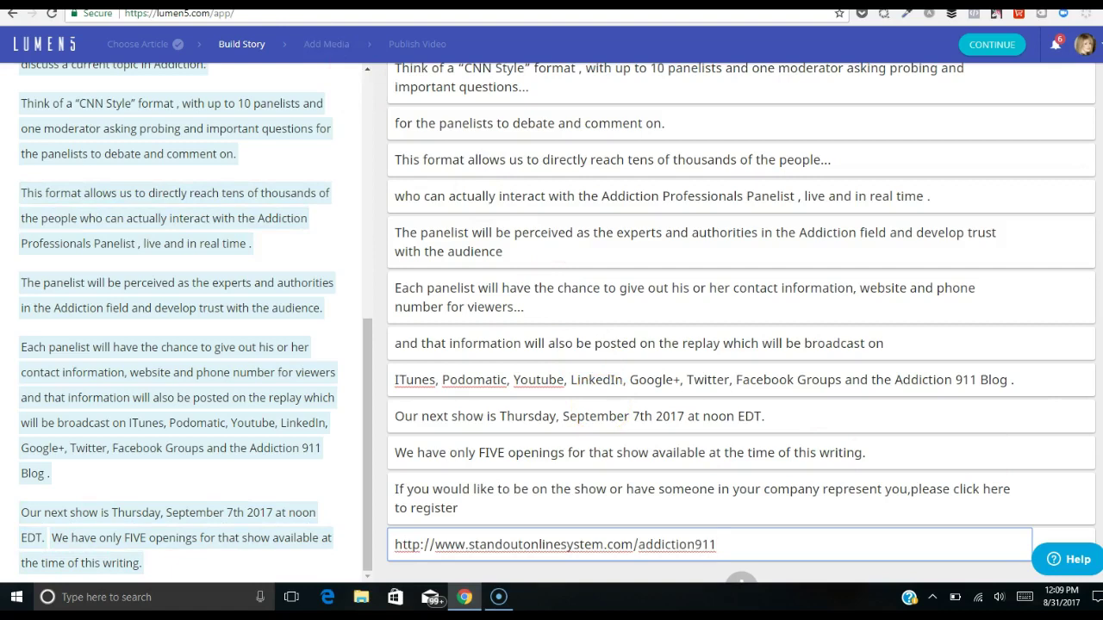
scroll(1092, 246, "up", 6)
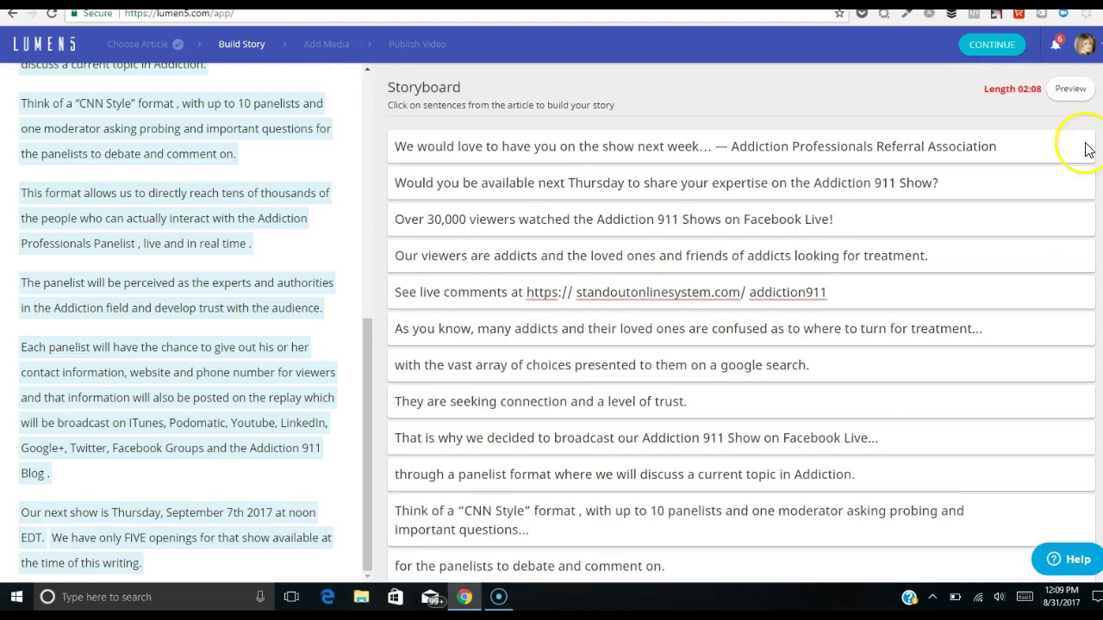
Generate video scenes from the storyboard and scroll through the 02:09 scene list
left_click(995, 46)
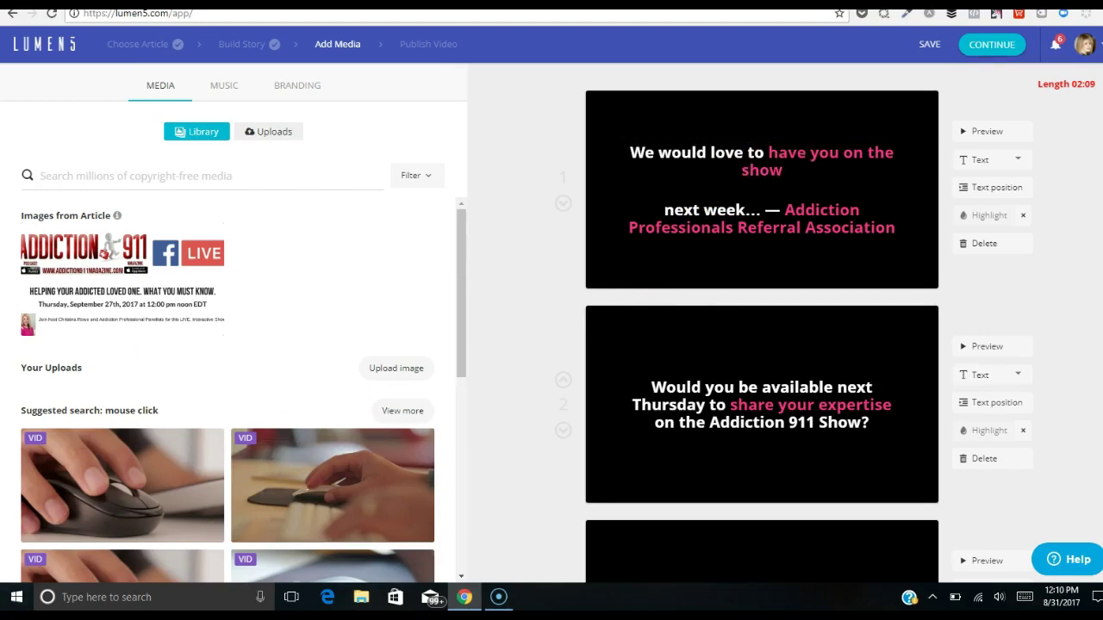
scroll(762, 345, "down", 15)
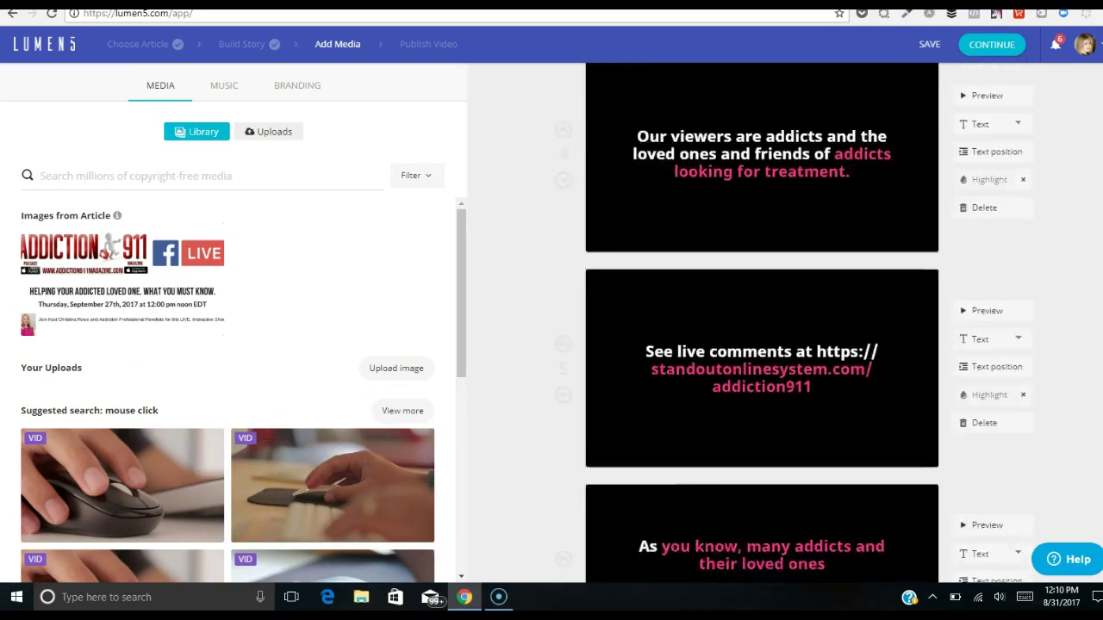
scroll(761, 345, "down", 20)
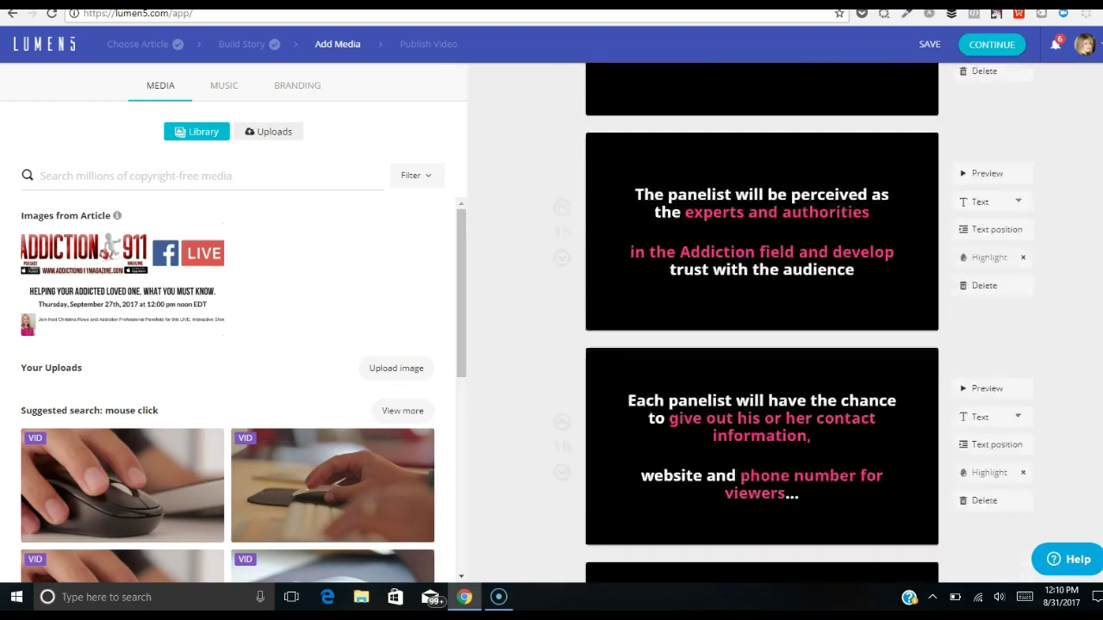
scroll(762, 344, "up", 20)
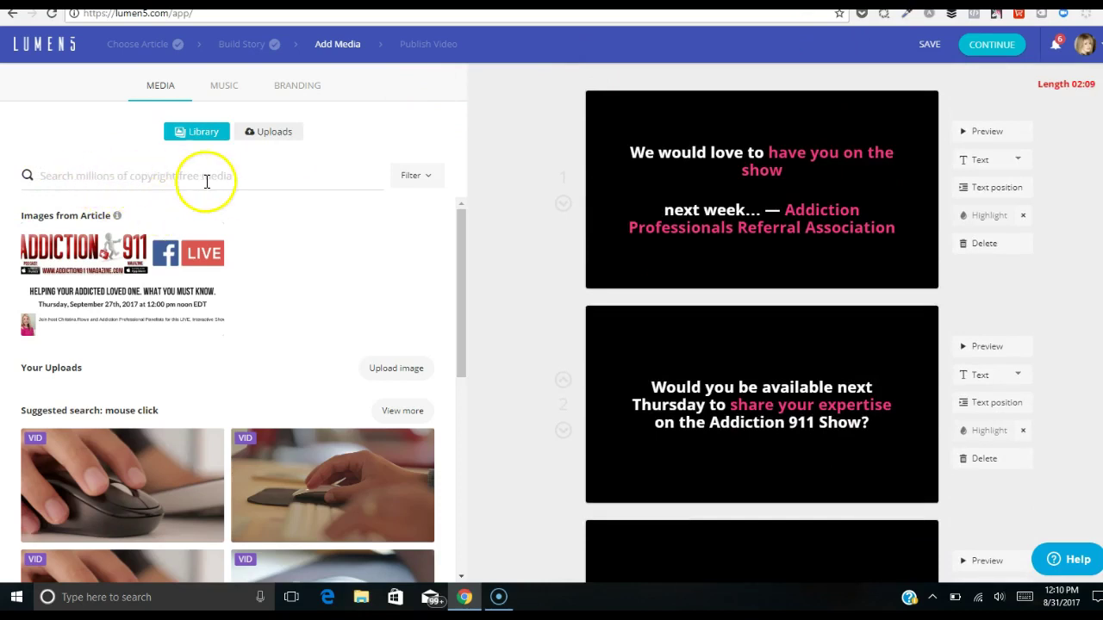
left_click_drag(461, 230, 461, 505)
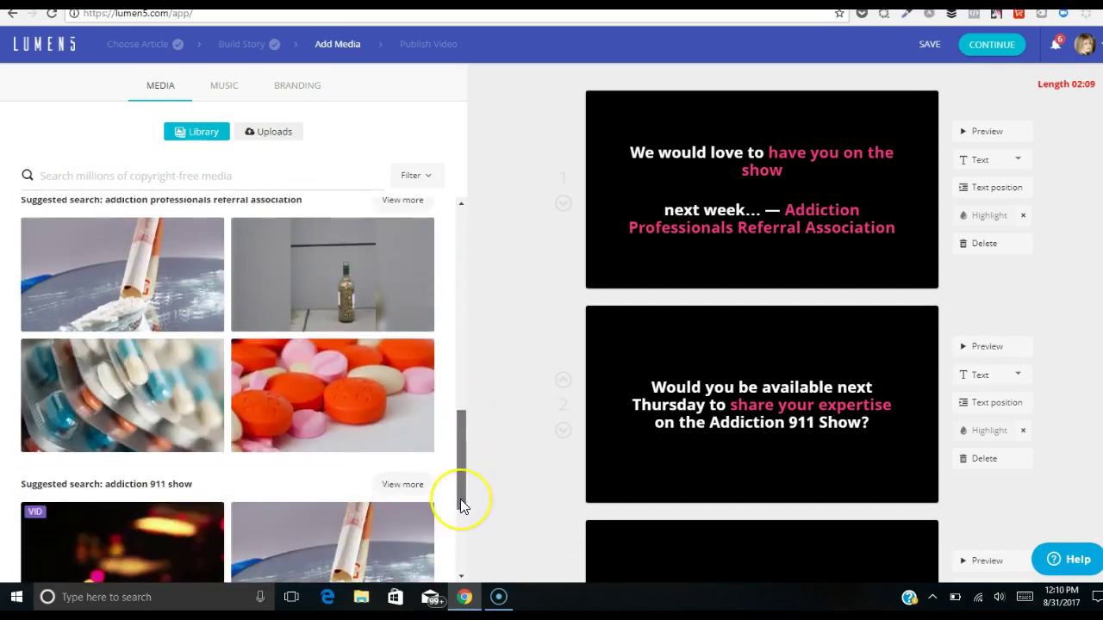
scroll(463, 520, "down", 3)
scroll(465, 556, "down", 2)
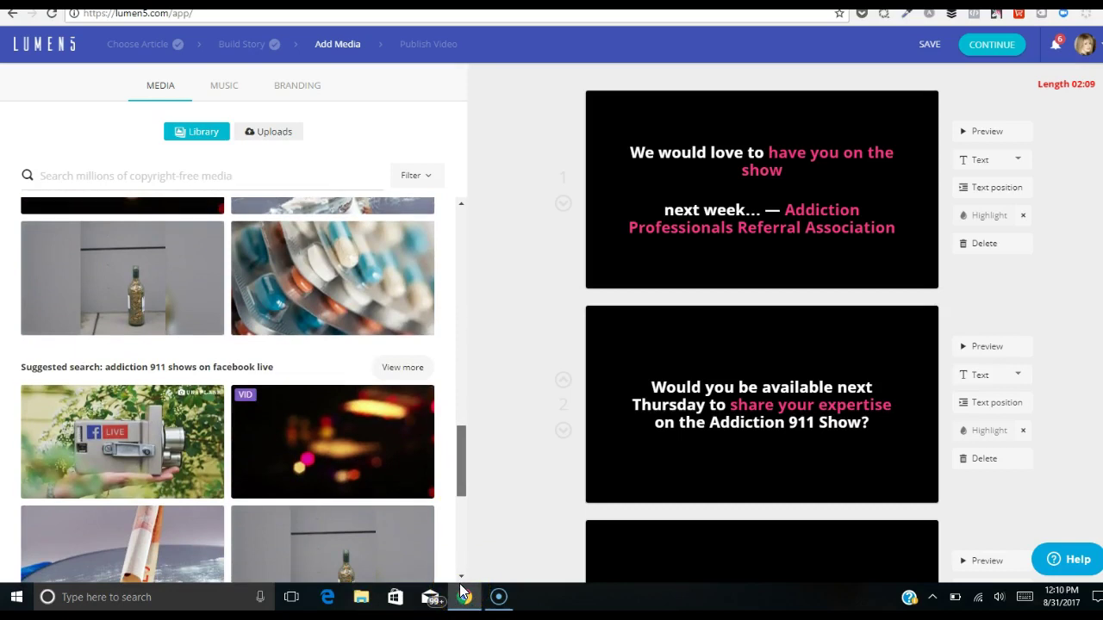
scroll(463, 595, "down", 2)
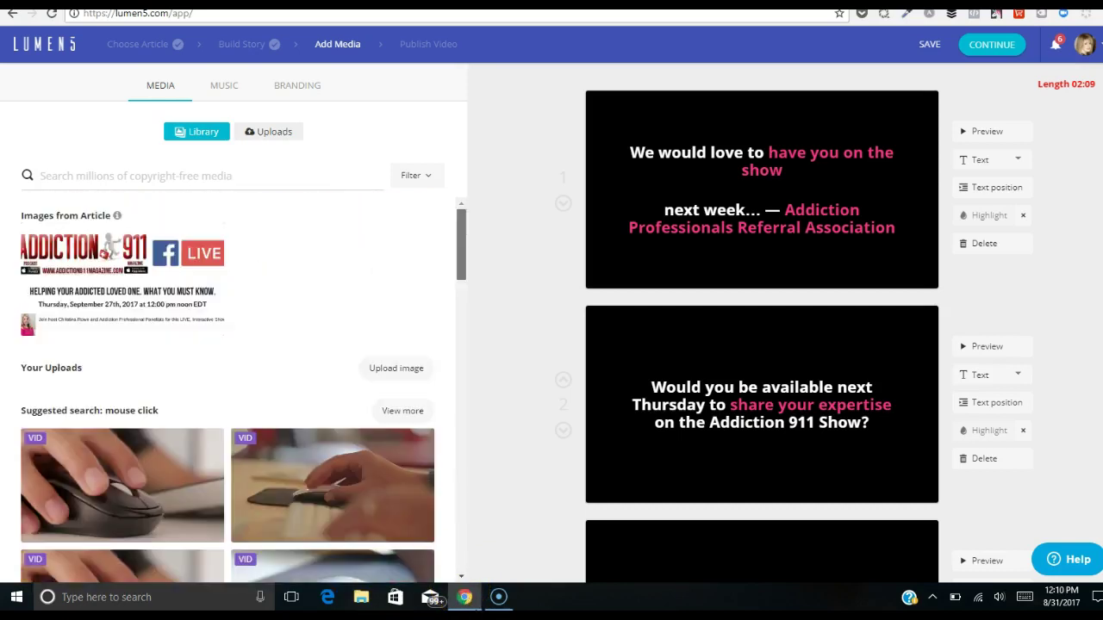
scroll(455, 517, "down", 3)
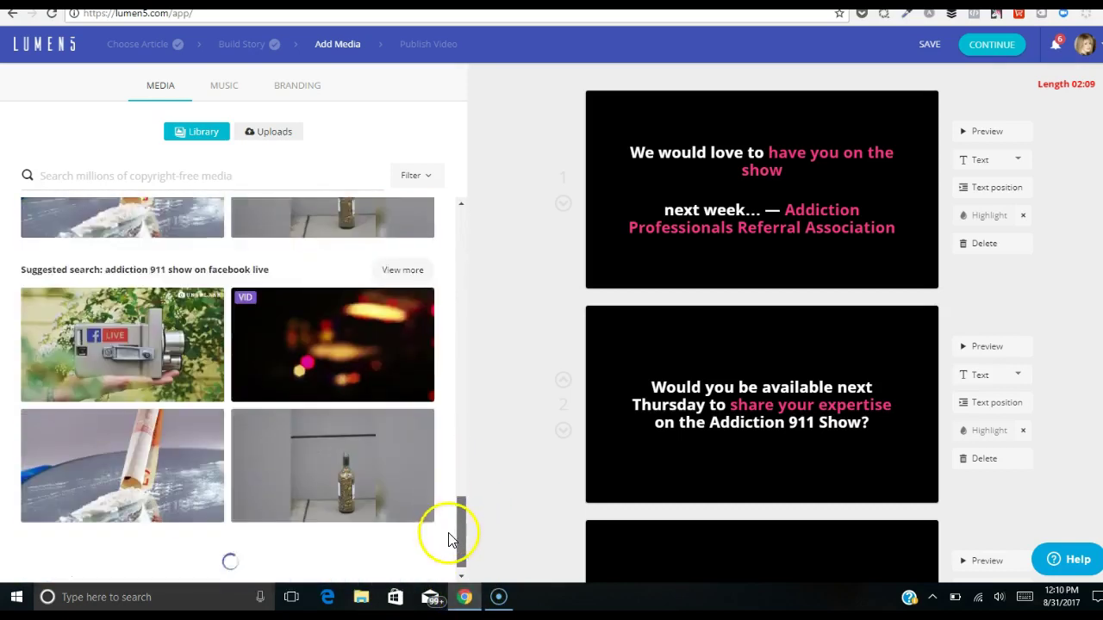
left_click_drag(456, 485, 446, 248)
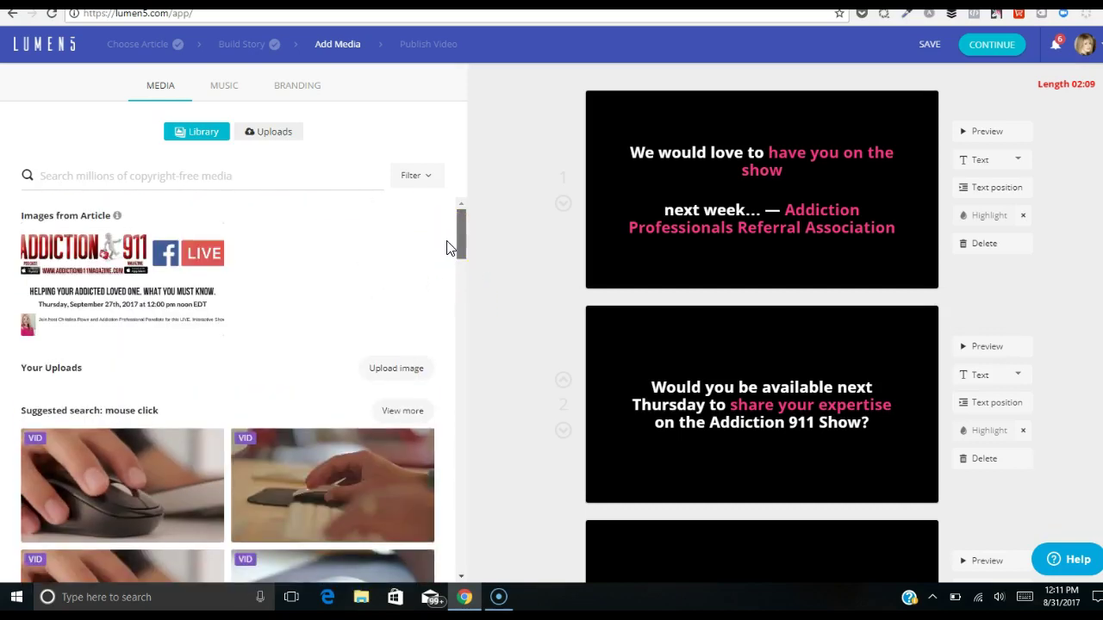
Drop the article image onto scene 1, then delete that opening scene so the video runs 02:01
mouse_move(145, 293)
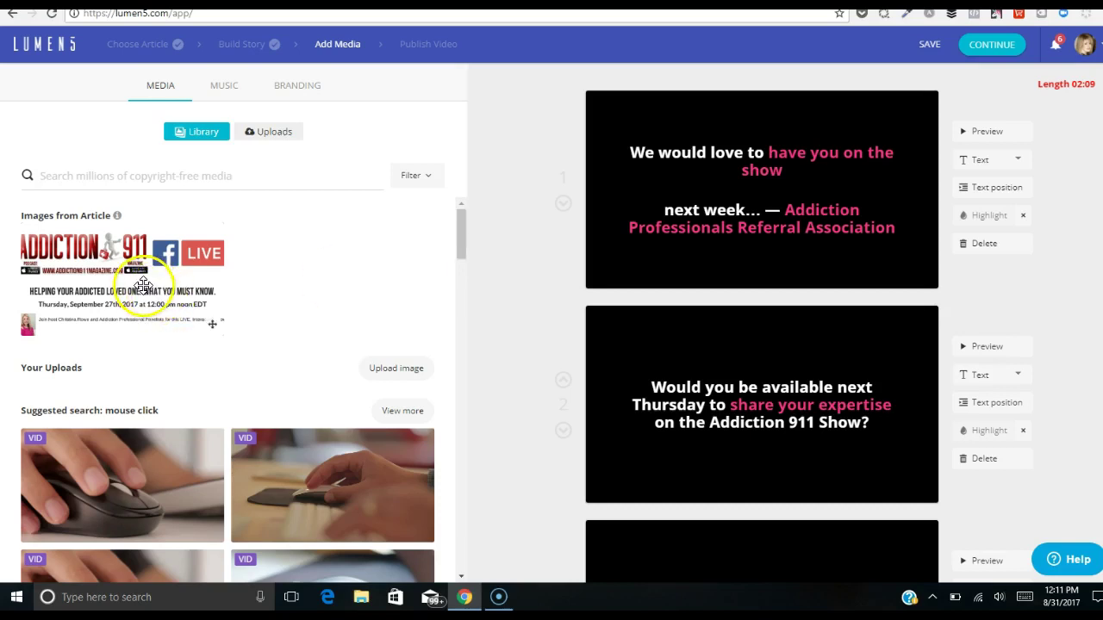
left_click_drag(142, 284, 765, 200)
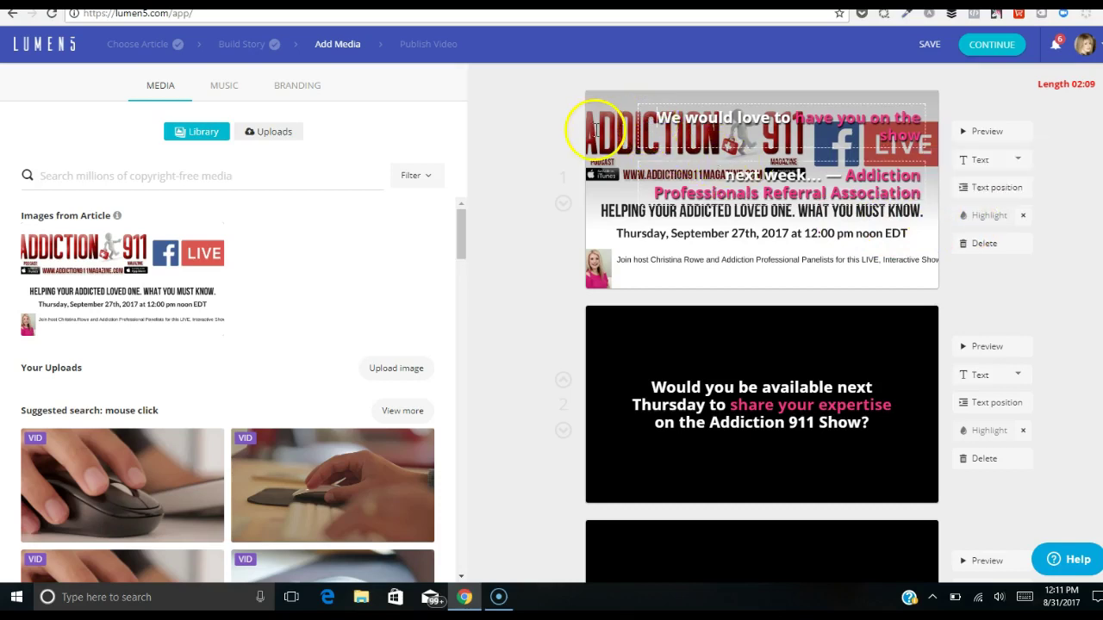
left_click(962, 252)
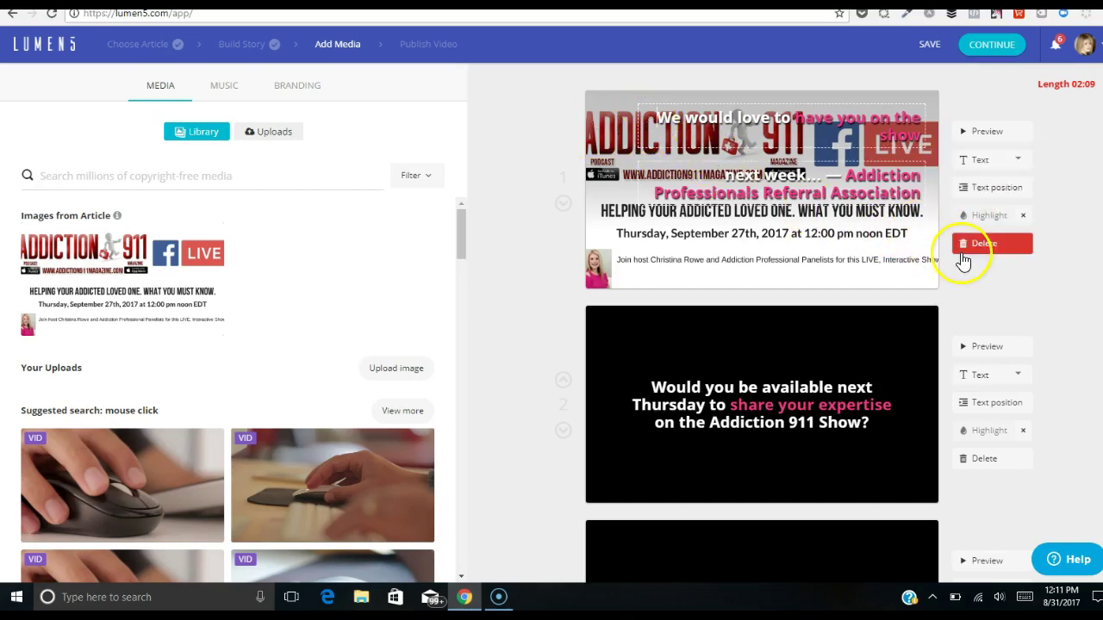
left_click(566, 204)
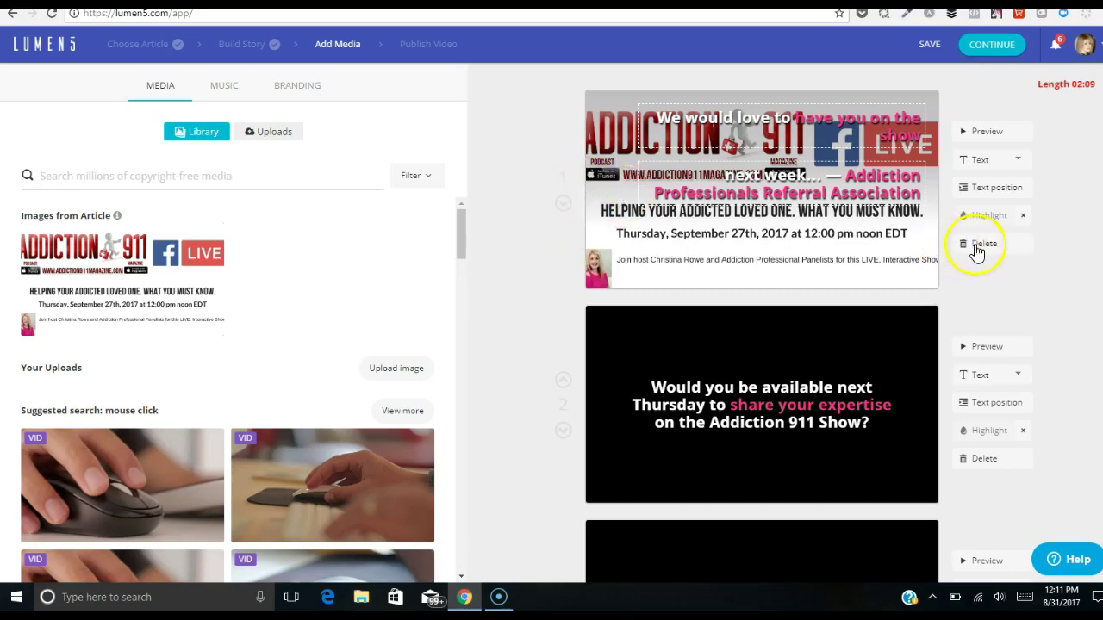
left_click(593, 148)
right_click(596, 151)
left_click(597, 148)
left_click(983, 248)
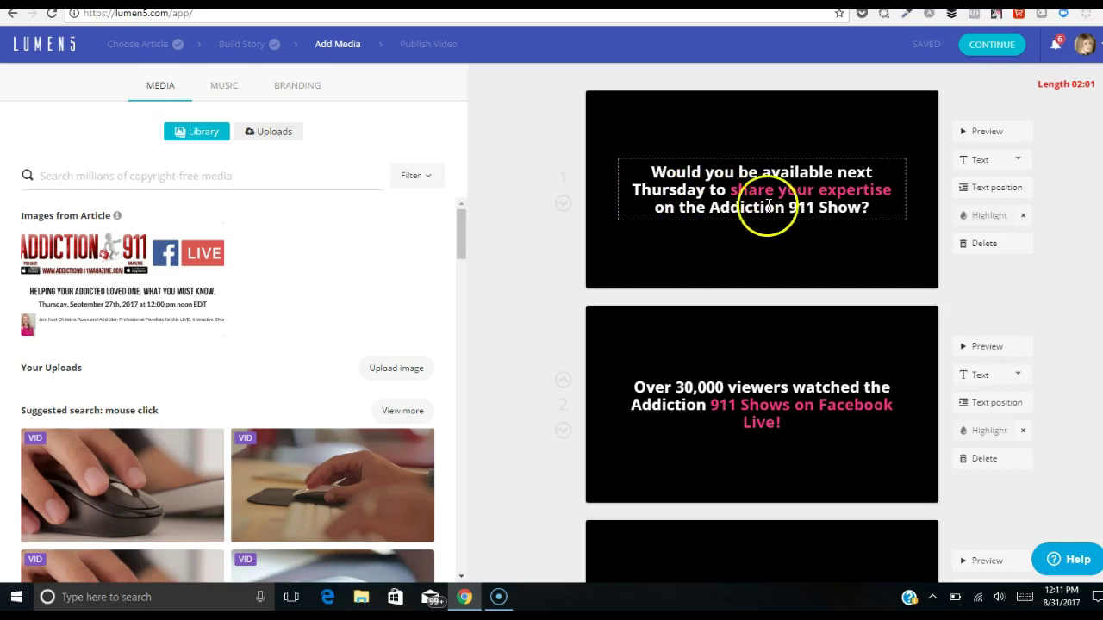
left_click(635, 167)
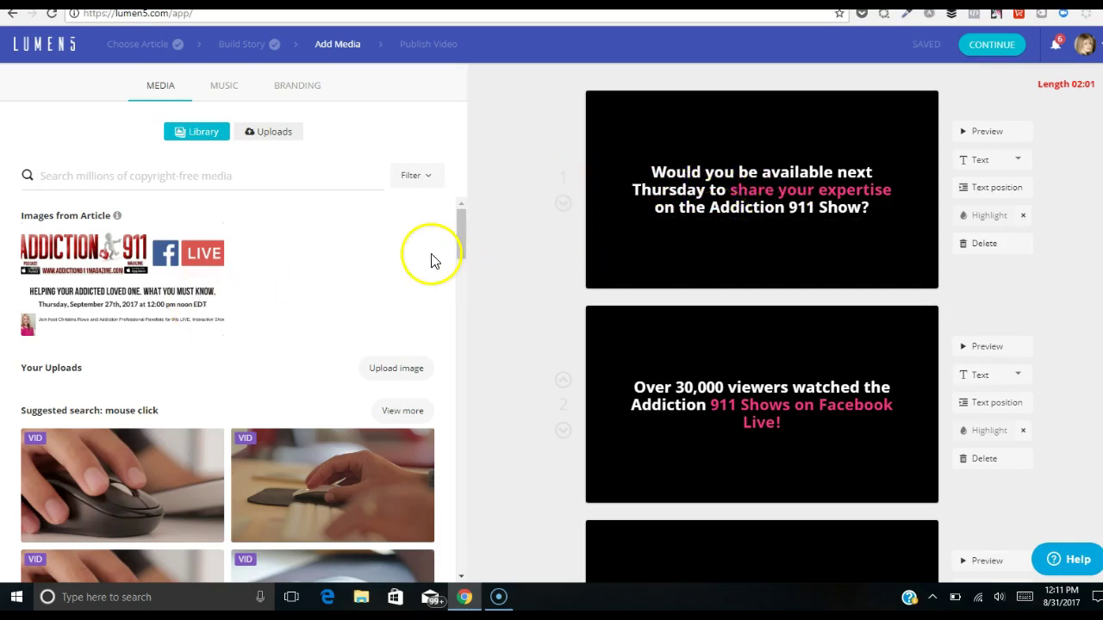
Search the stock media library for 'addiction' and browse the resulting photos
scroll(463, 216, "down", 5)
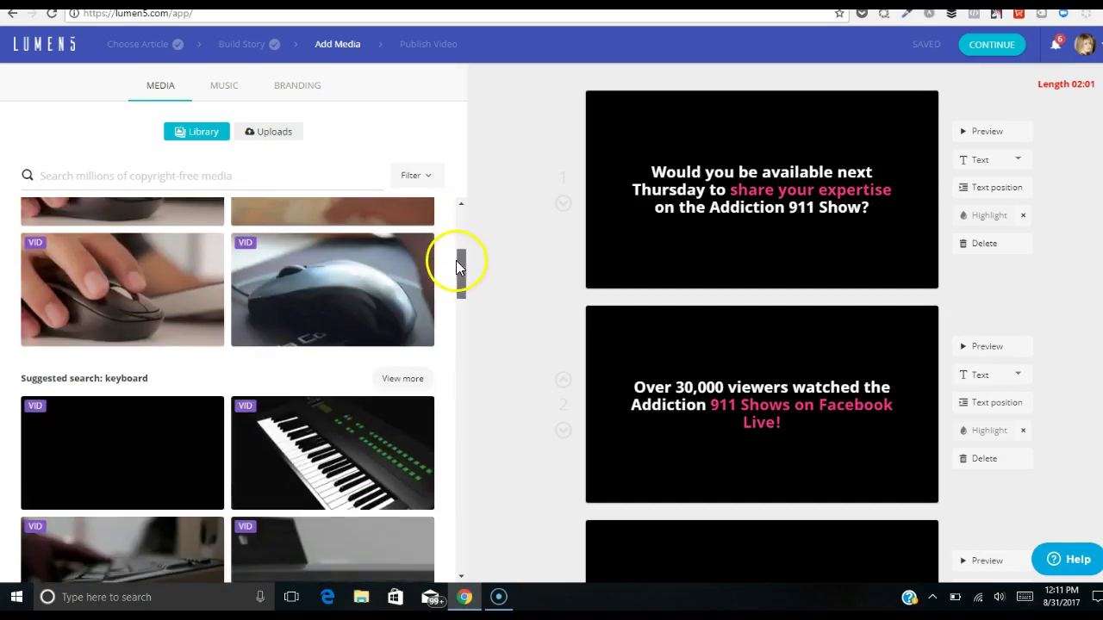
left_click_drag(452, 281, 451, 221)
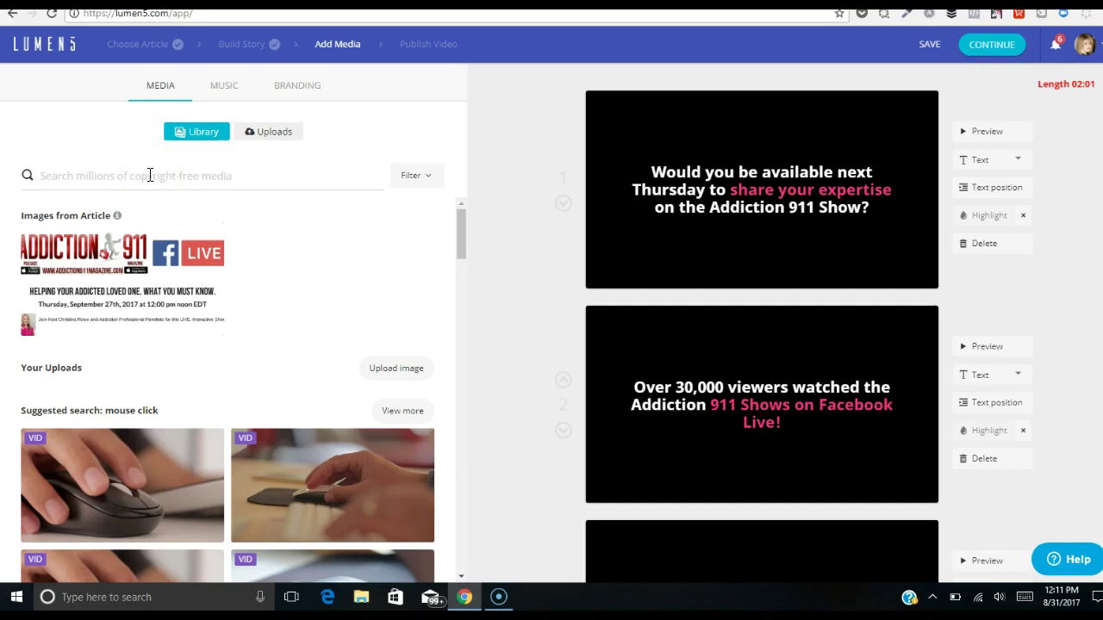
left_click(150, 176)
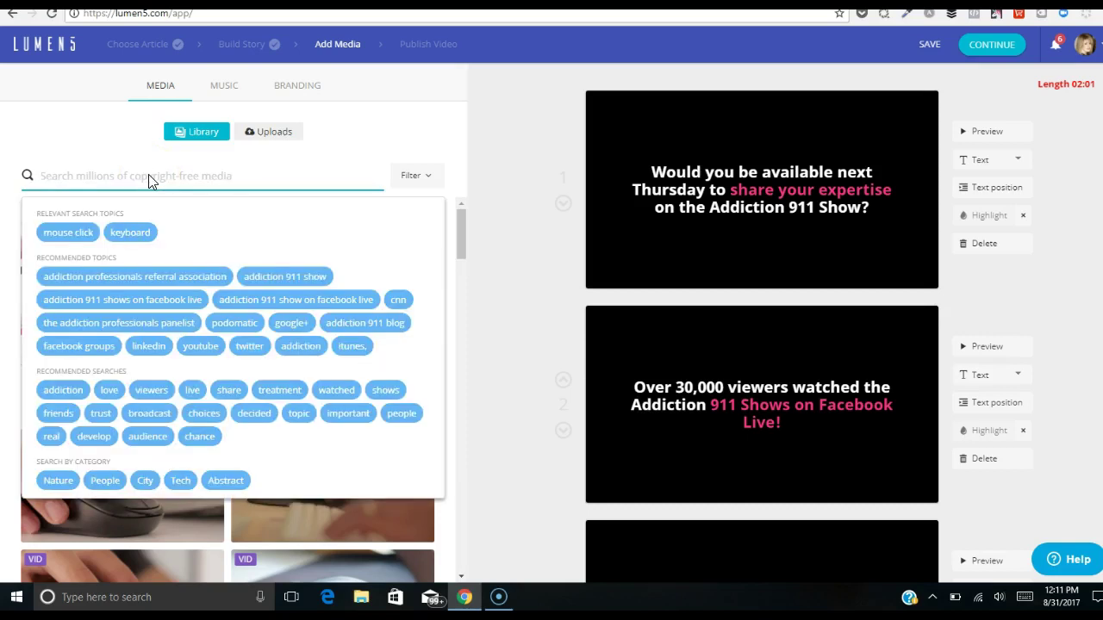
type("addiction")
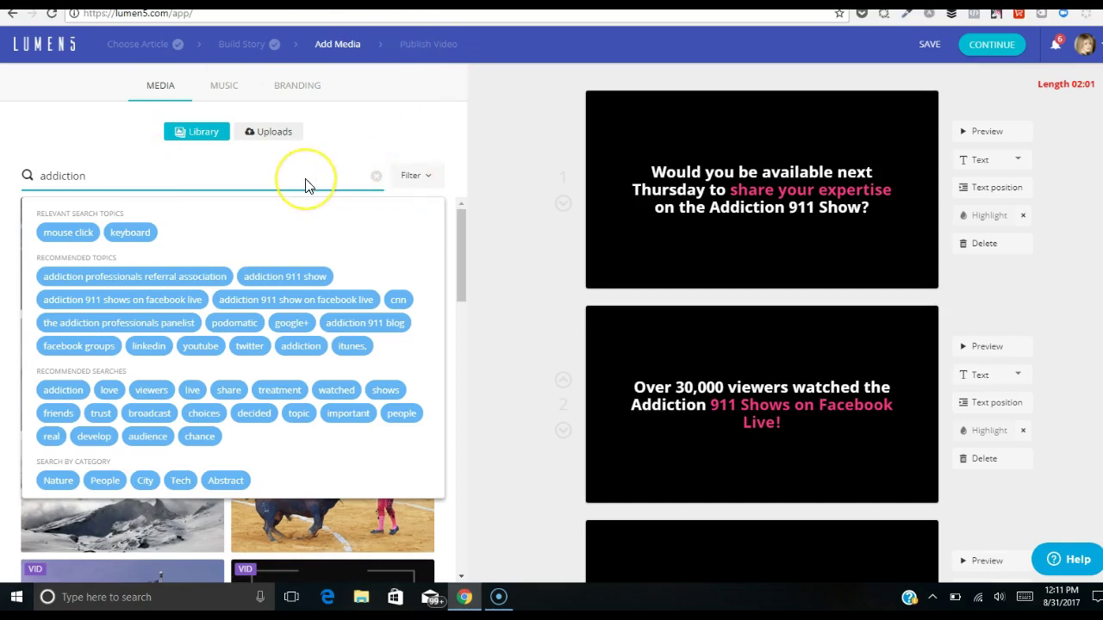
key("Return")
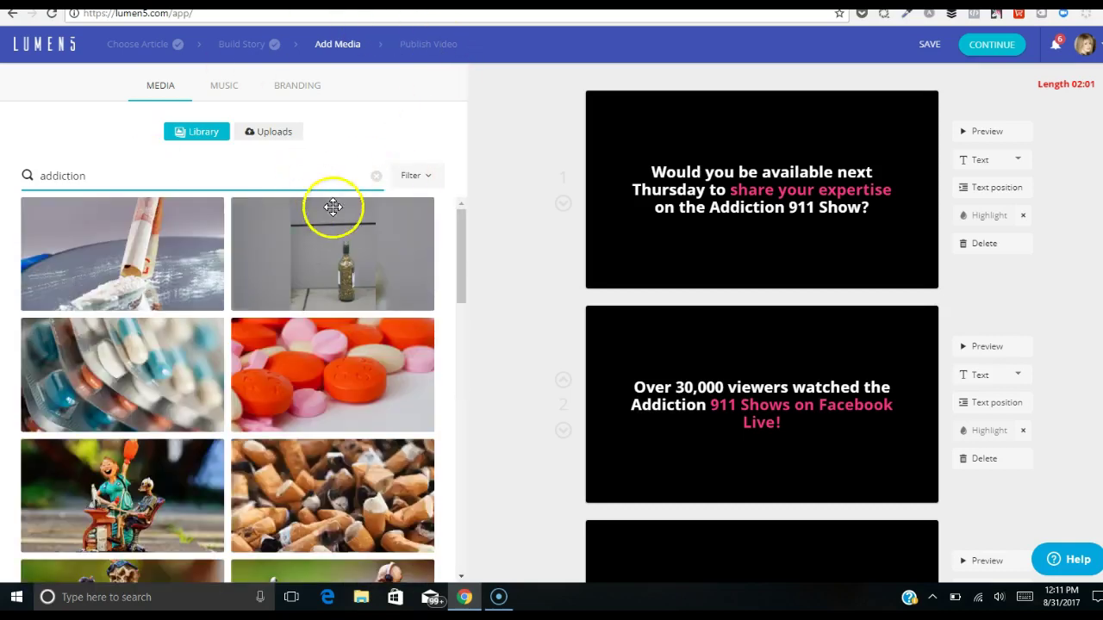
left_click_drag(459, 236, 471, 182)
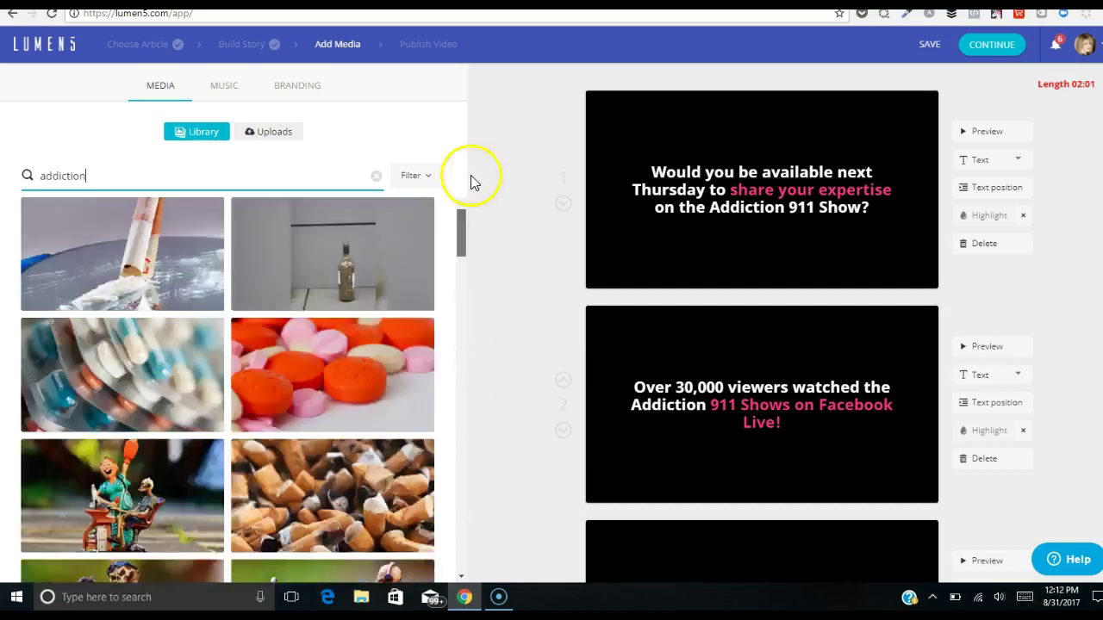
left_click(74, 135)
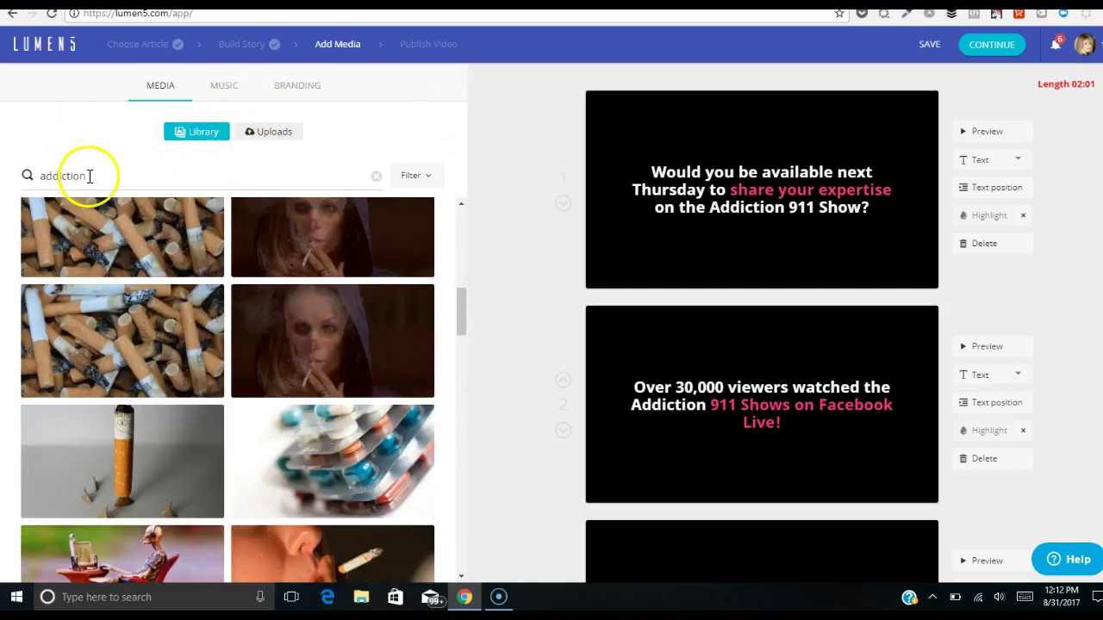
left_click(821, 199)
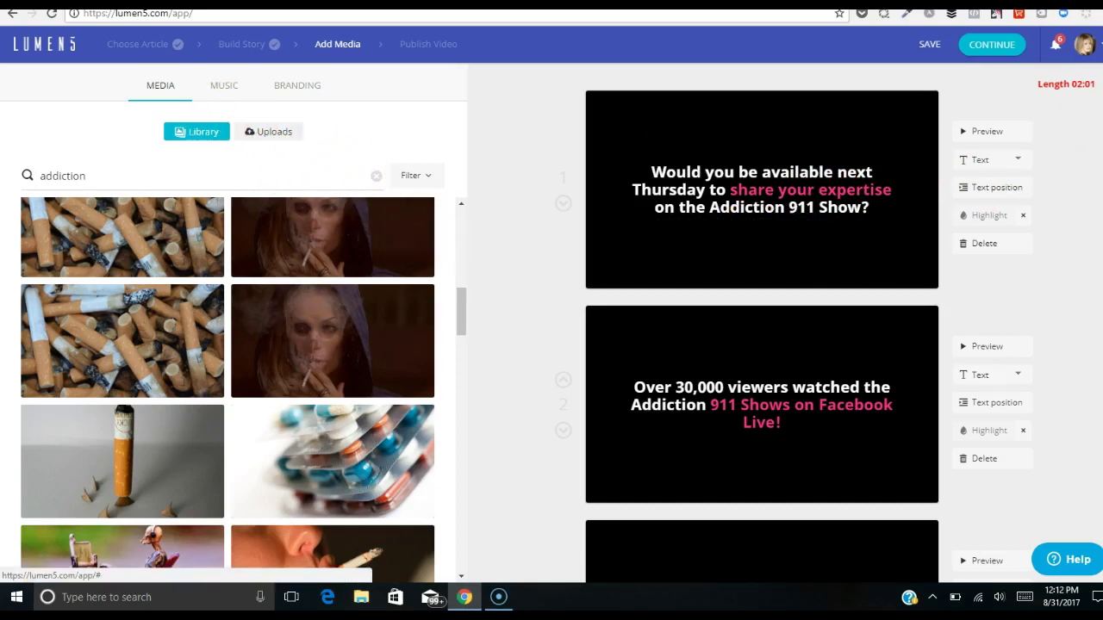
scroll(762, 345, "down", 6)
left_click_drag(1097, 148, 1098, 82)
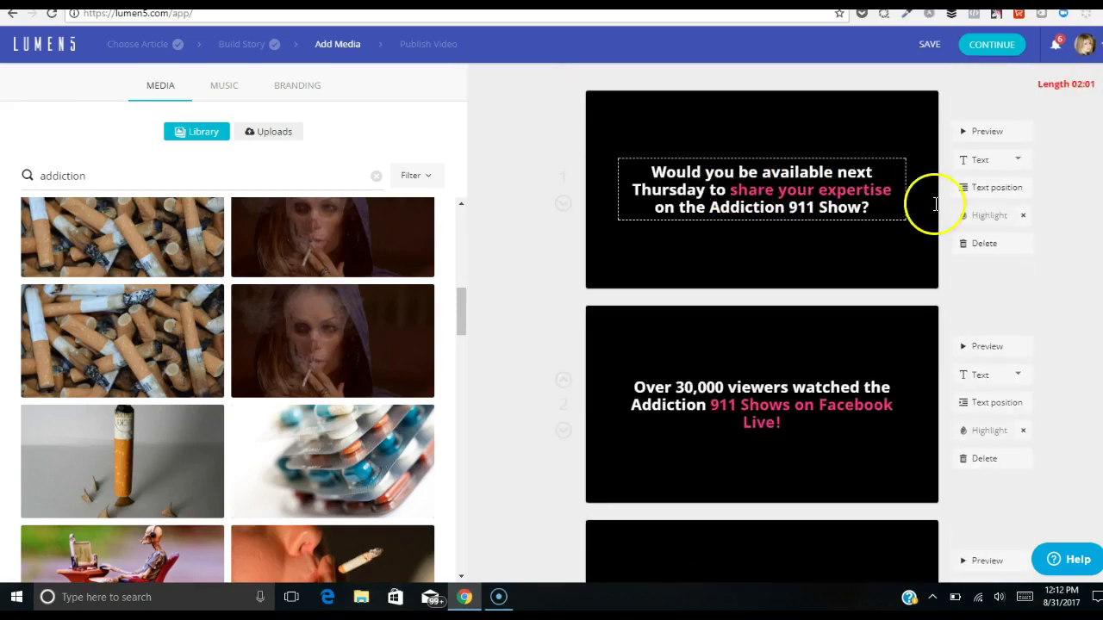
left_click(999, 188)
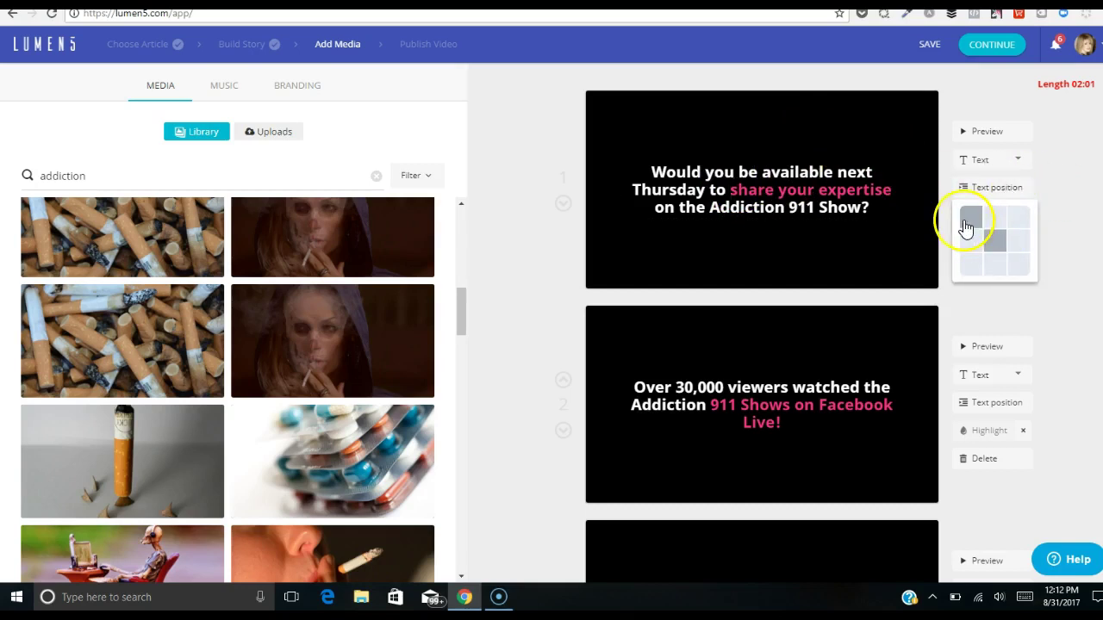
left_click(970, 217)
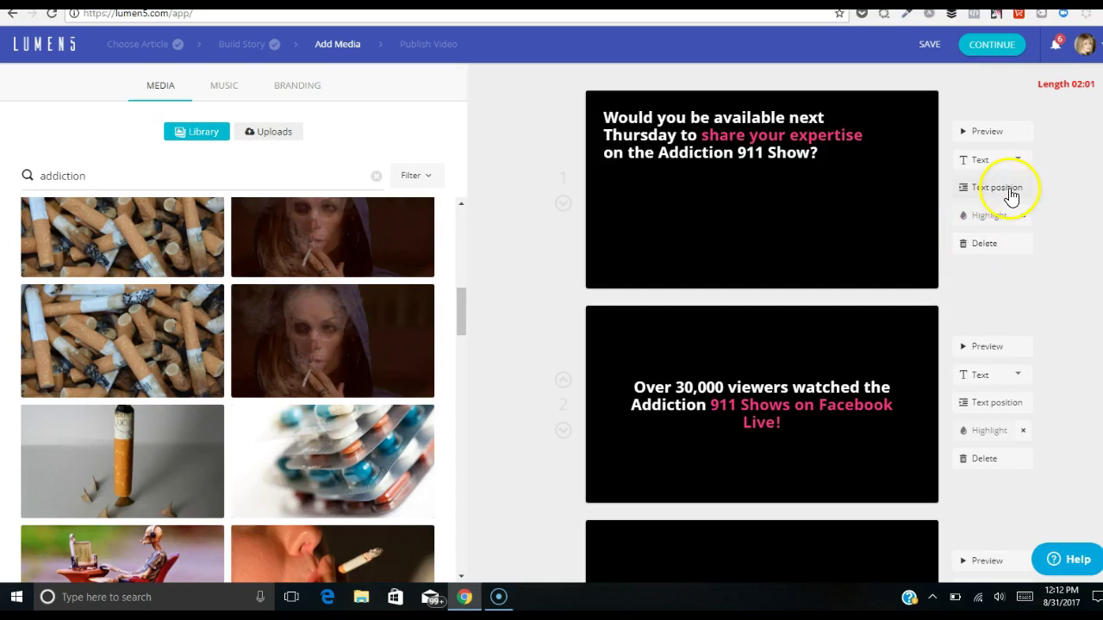
left_click(1004, 190)
left_click(998, 242)
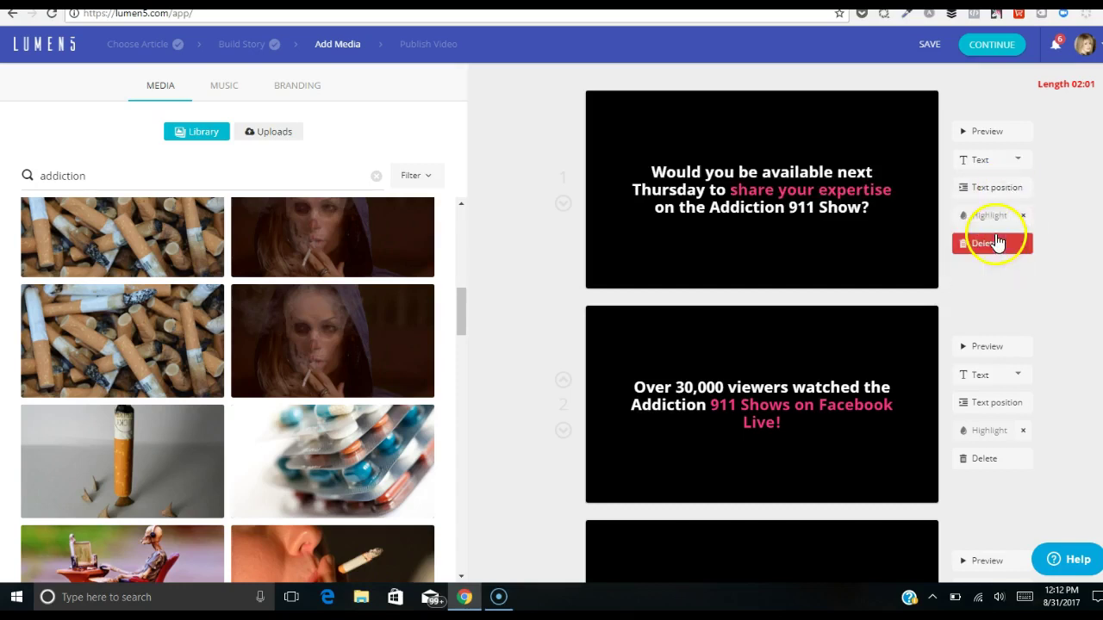
left_click(989, 164)
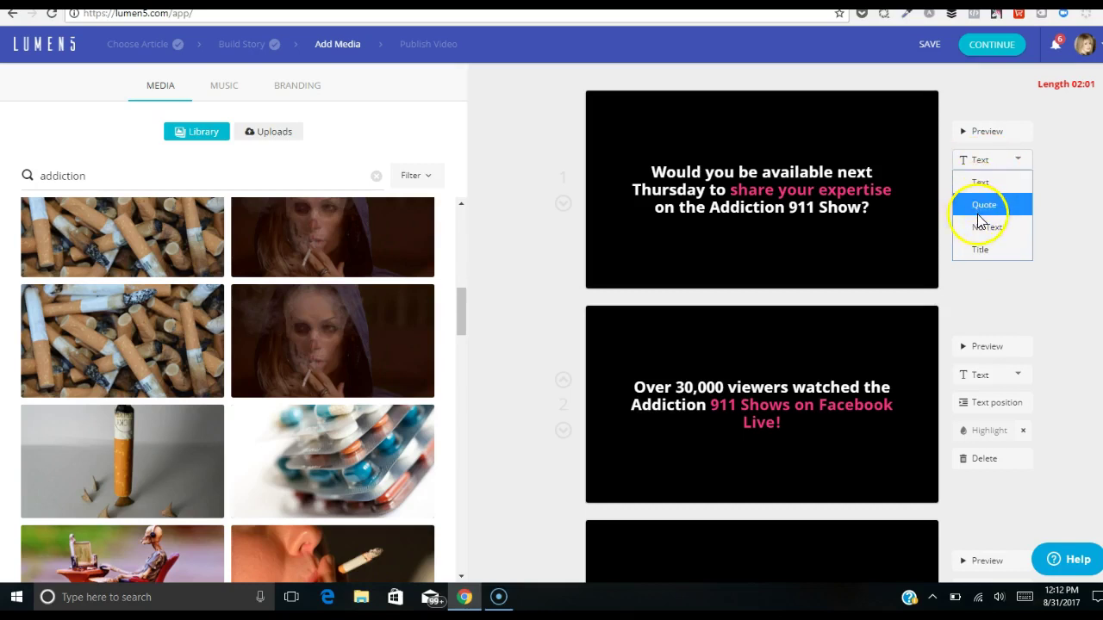
left_click(1061, 234)
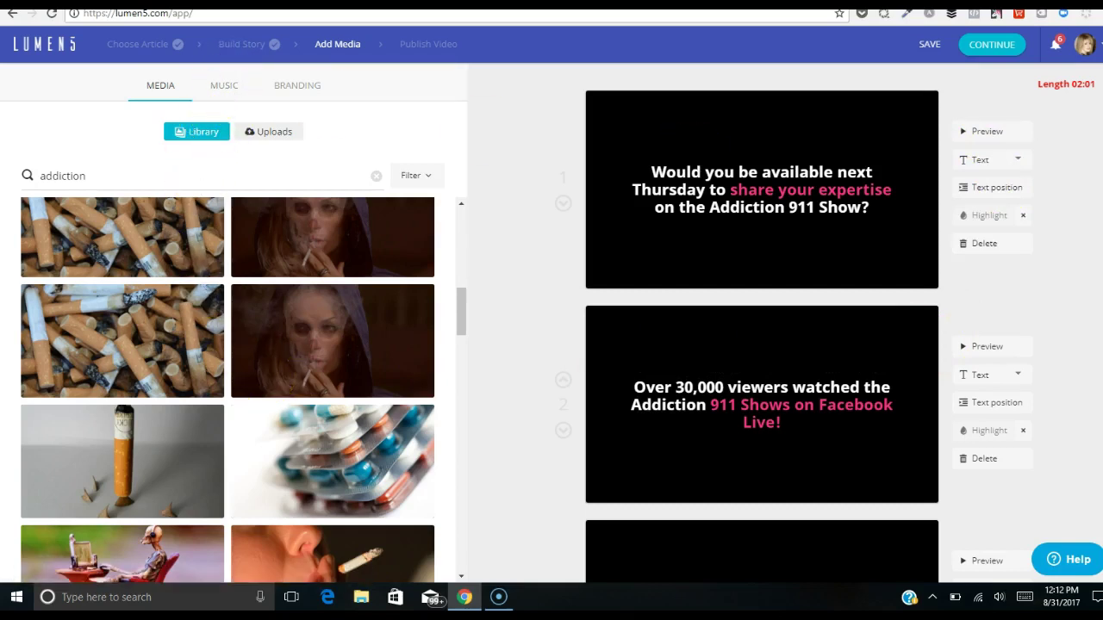
Upload the Helping Your Addicted Loved One graphic as the watermark, then switch the watermark off
scroll(744, 368, "down", 20)
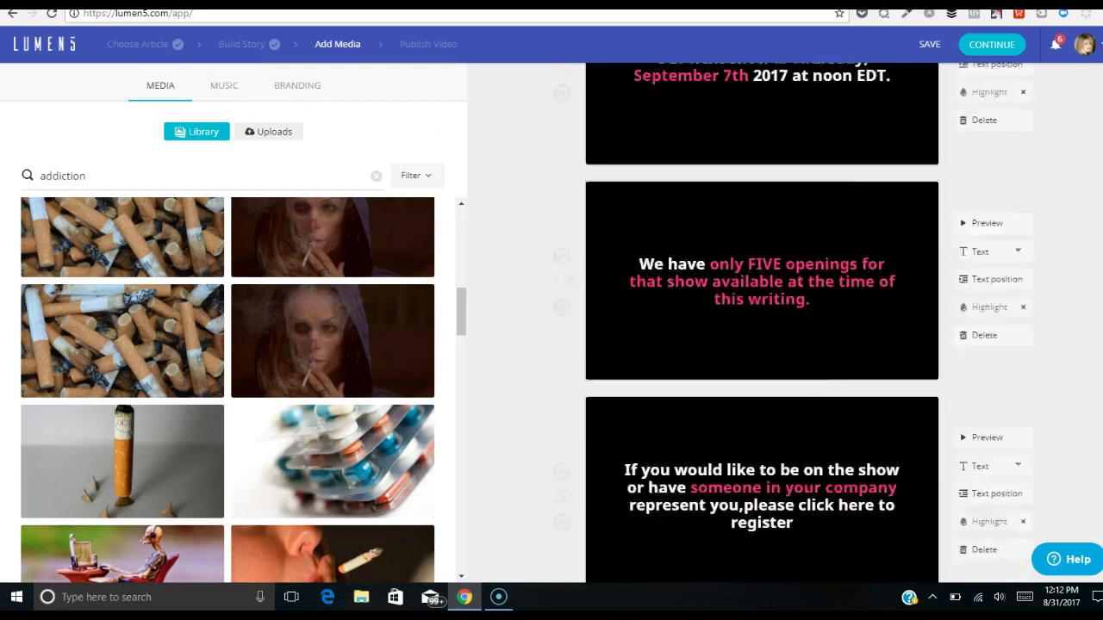
scroll(745, 368, "down", 3)
scroll(758, 405, "up", 3)
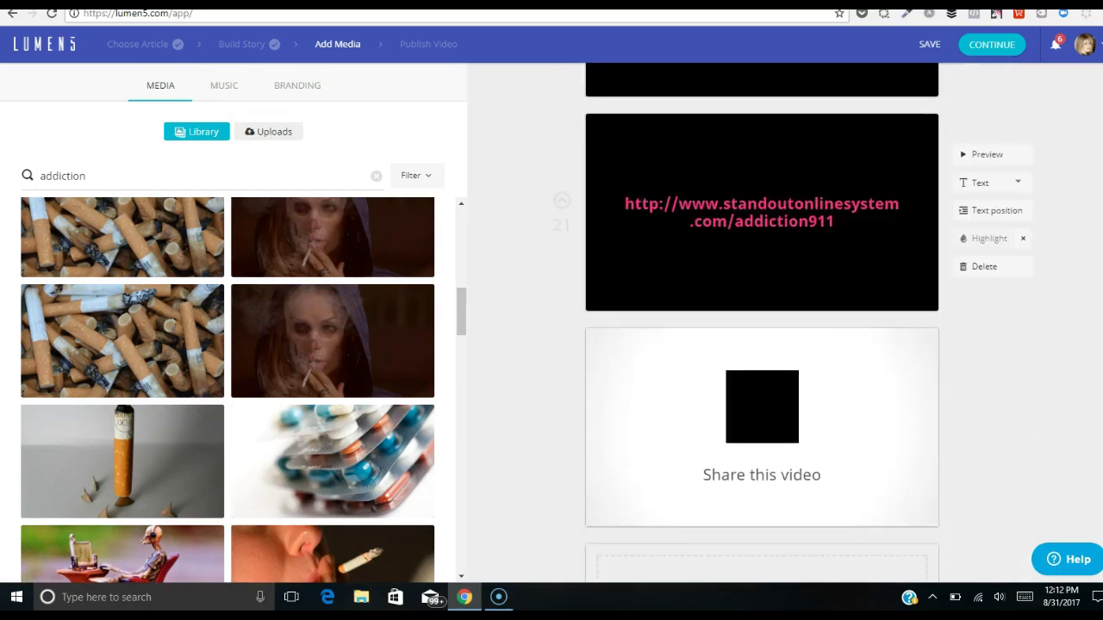
left_click(765, 476)
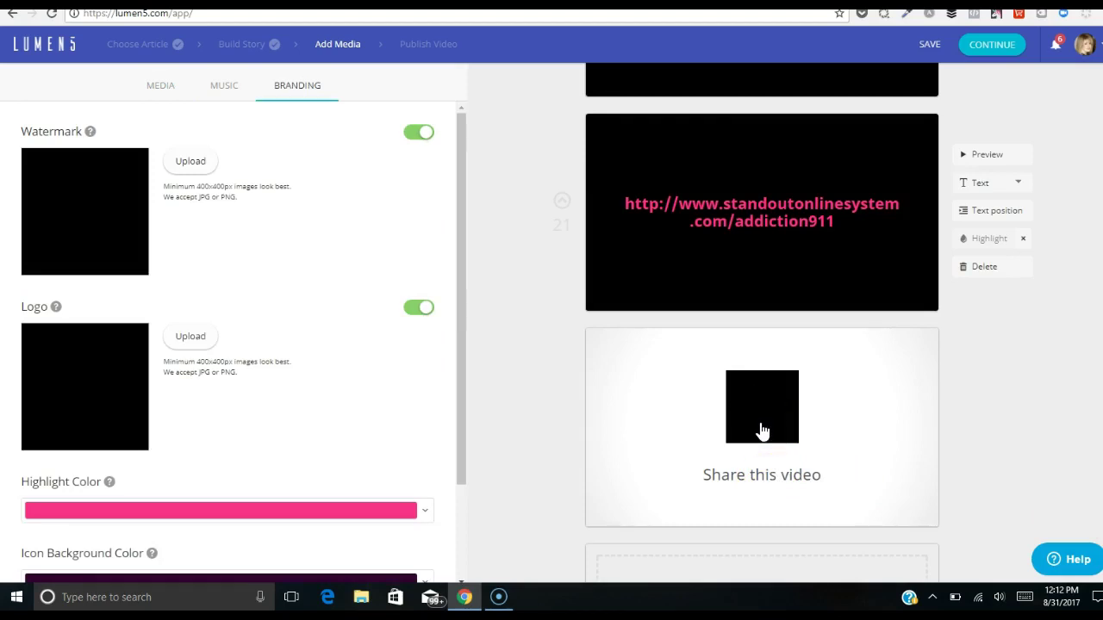
left_click(197, 163)
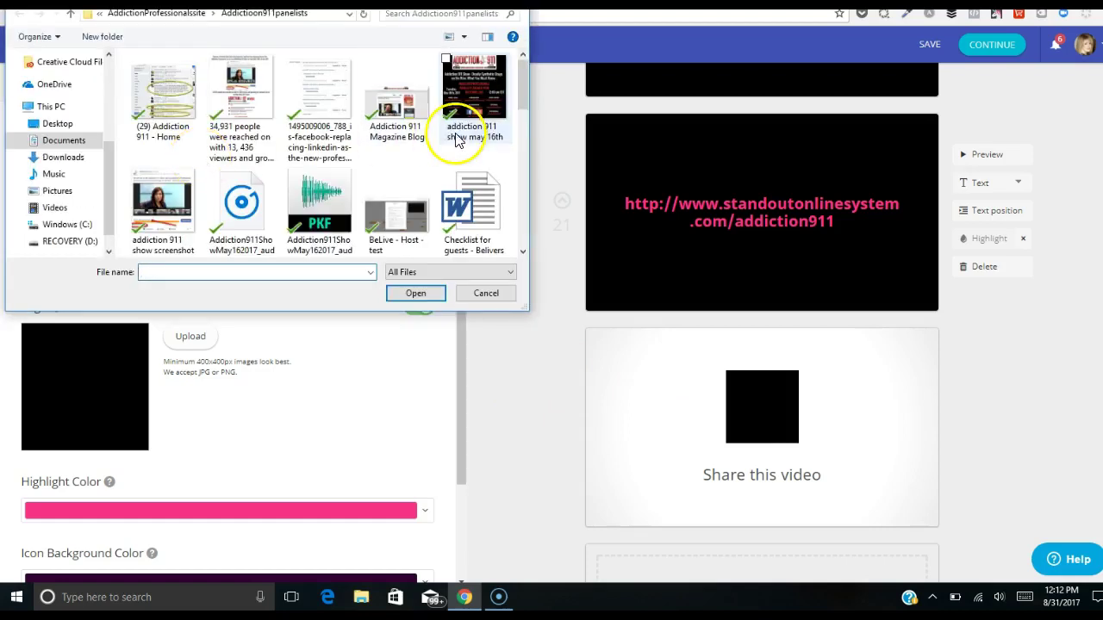
left_click_drag(523, 85, 521, 123)
left_click(330, 162)
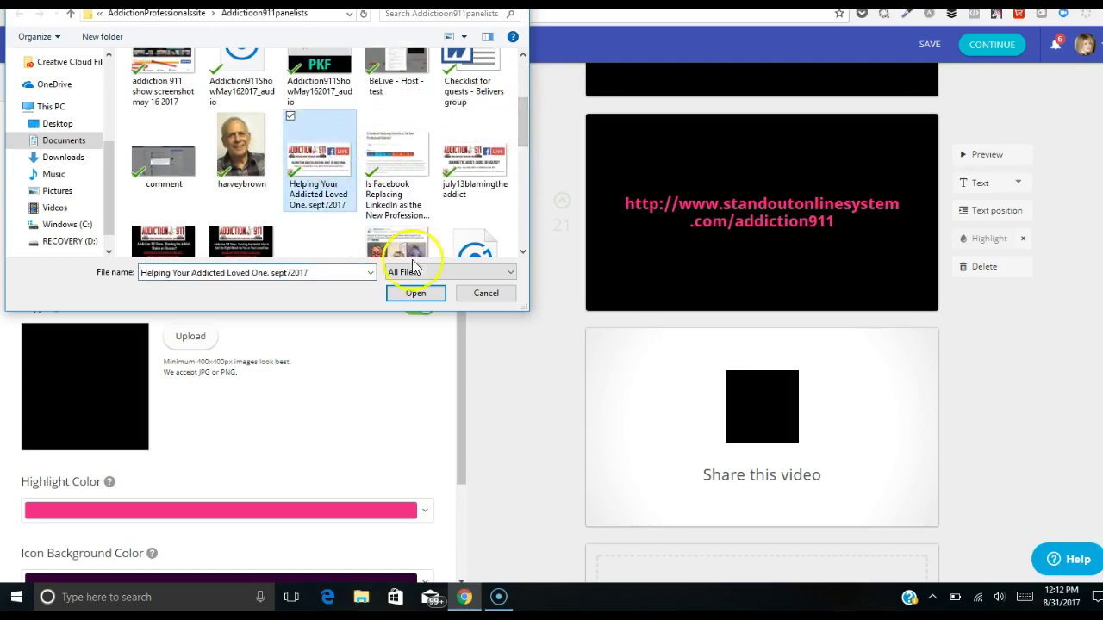
left_click(416, 293)
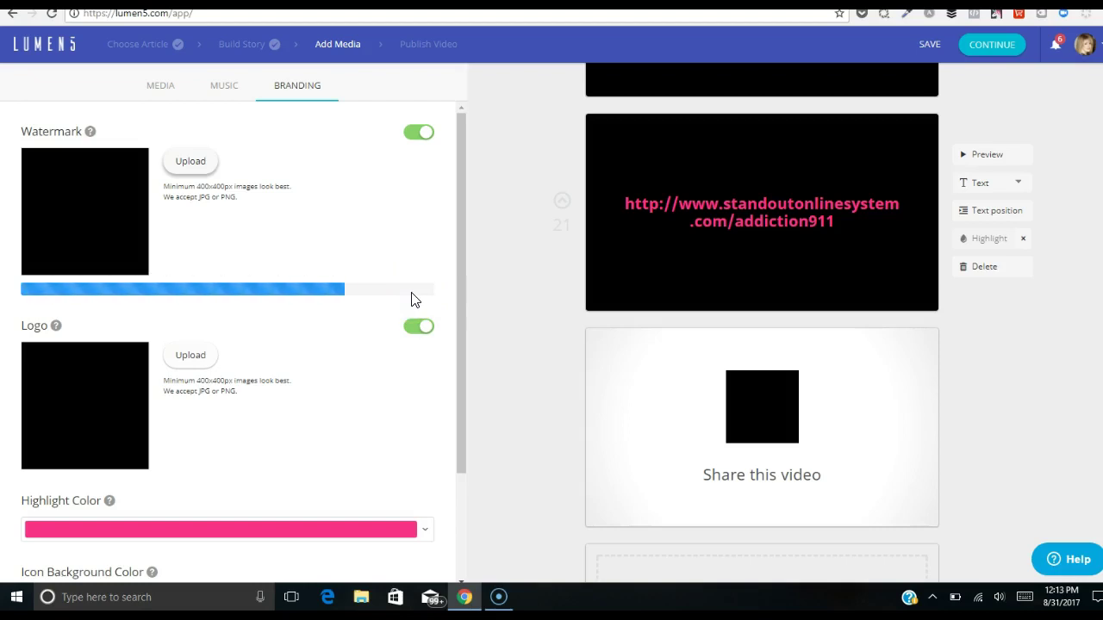
left_click(416, 327)
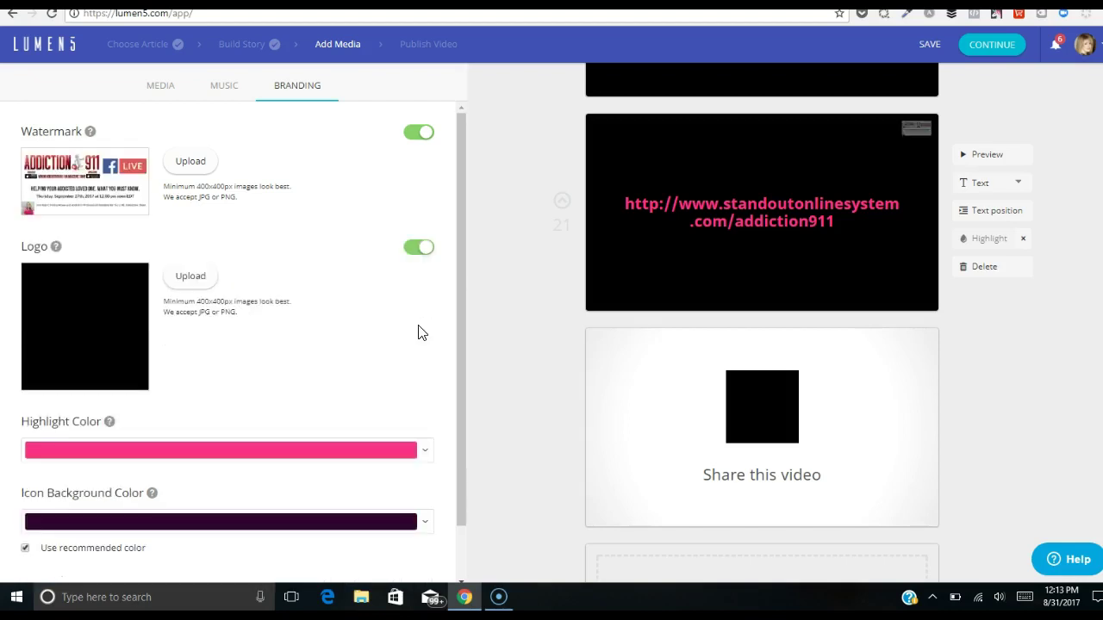
left_click(420, 134)
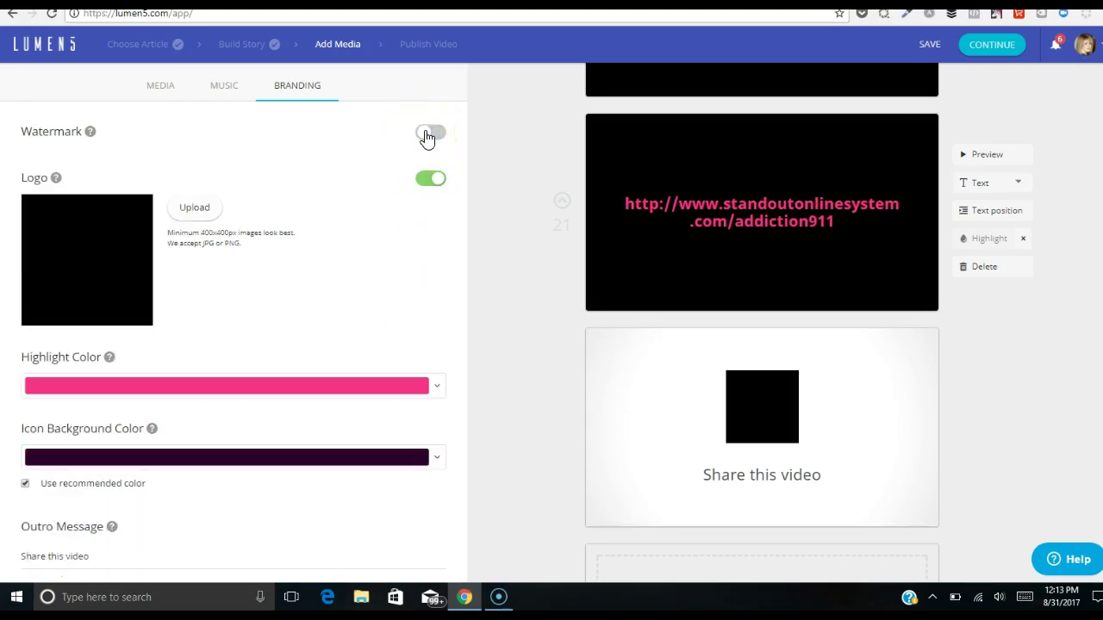
Switch the logo off and change the highlight colour from pink to bright red #f13918
left_click(448, 179)
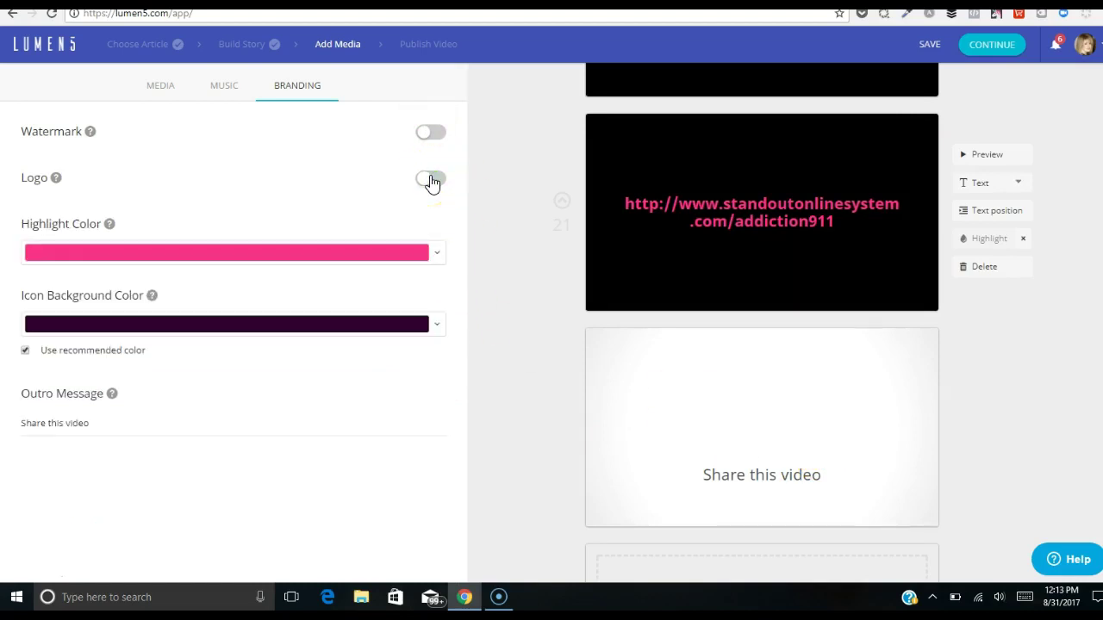
left_click(347, 256)
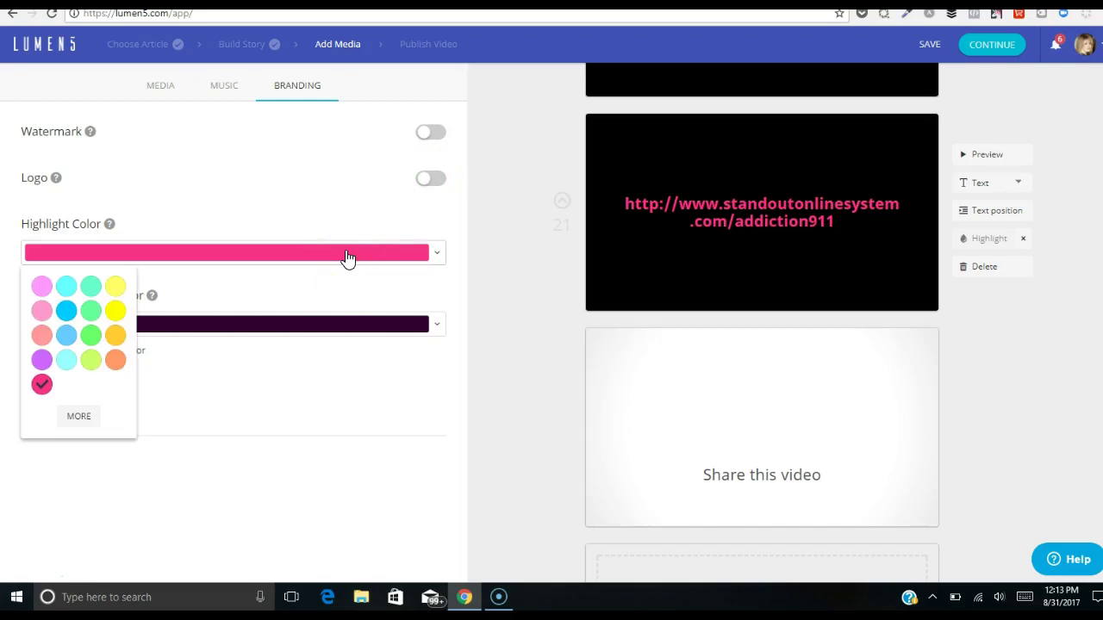
left_click(71, 413)
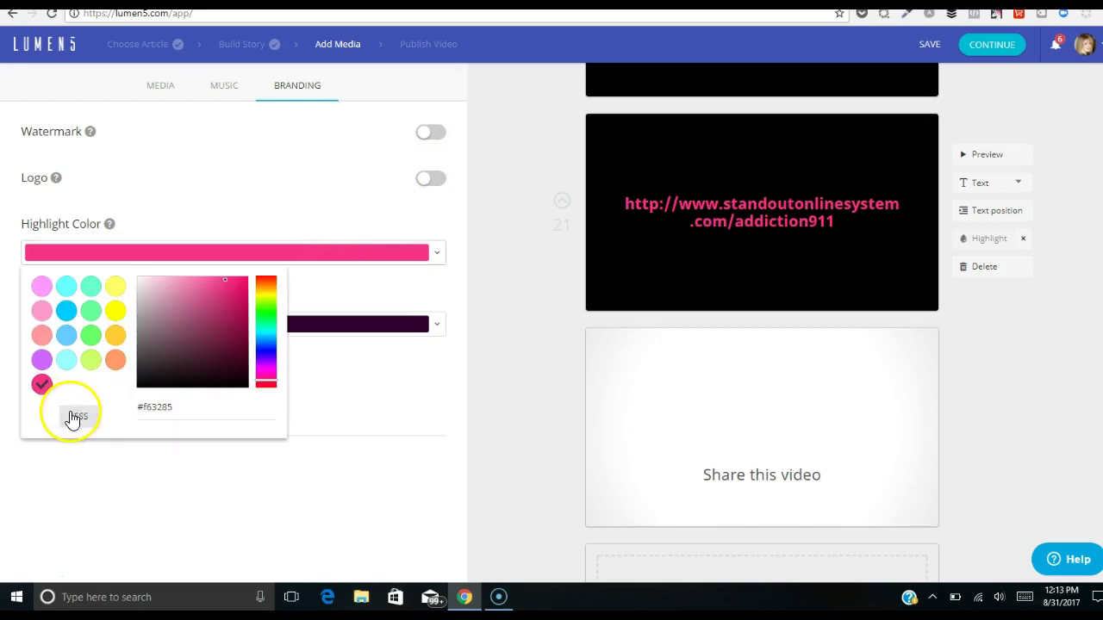
left_click(262, 388)
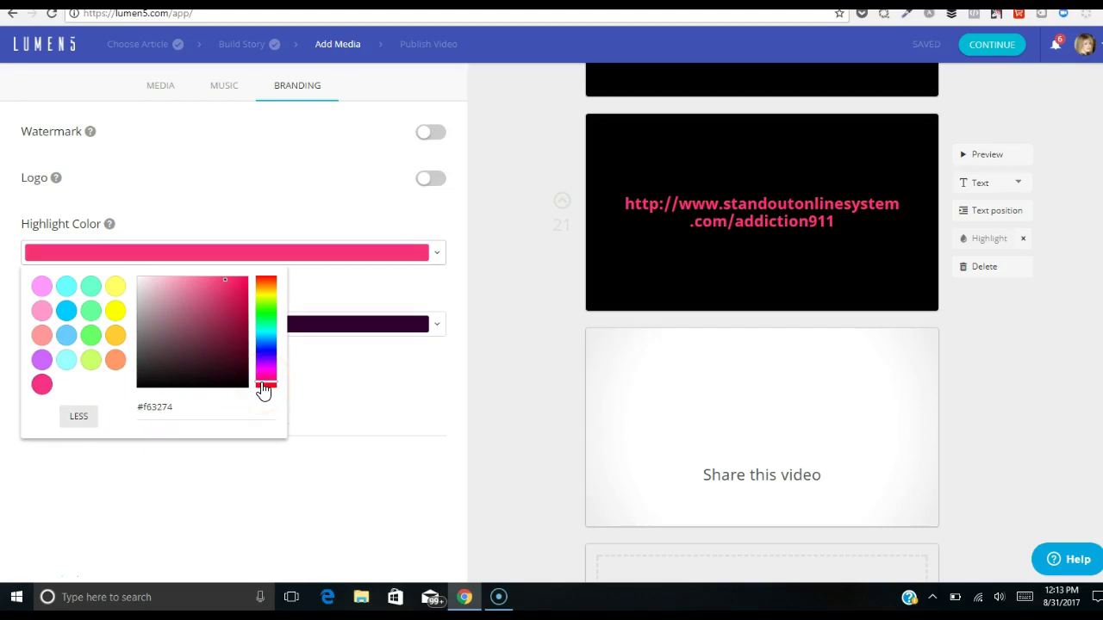
left_click(266, 289)
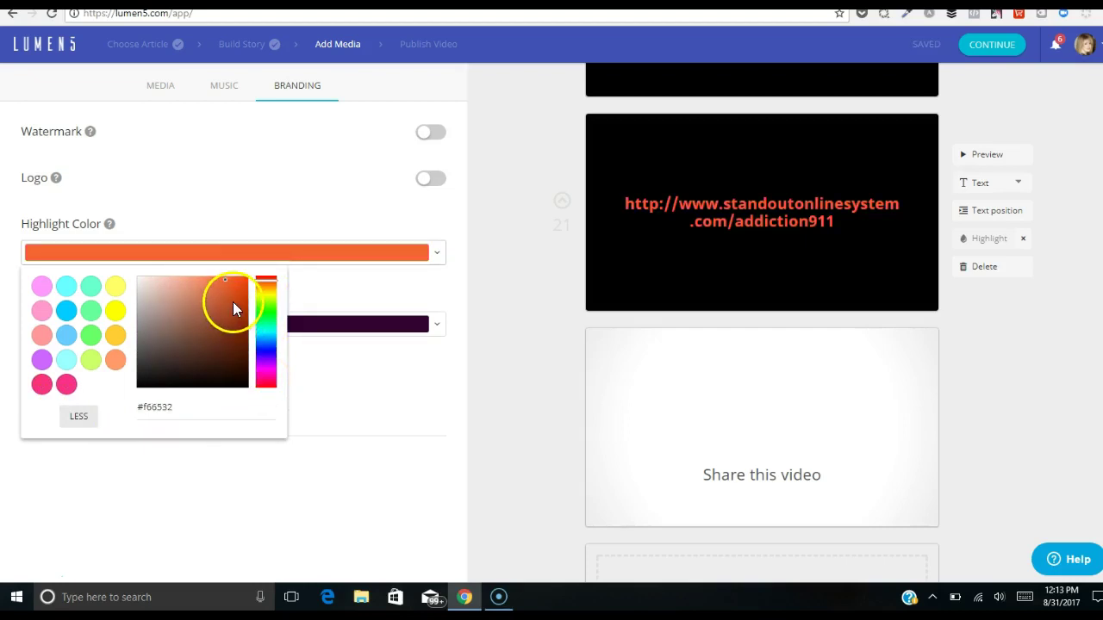
left_click(233, 333)
left_click(287, 278)
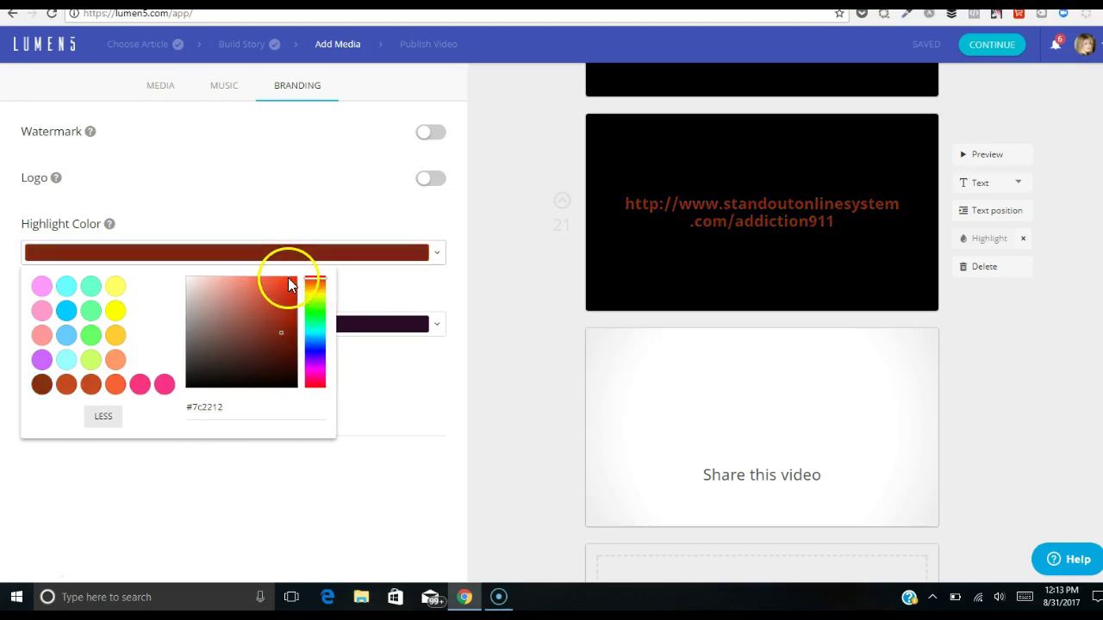
left_click(288, 282)
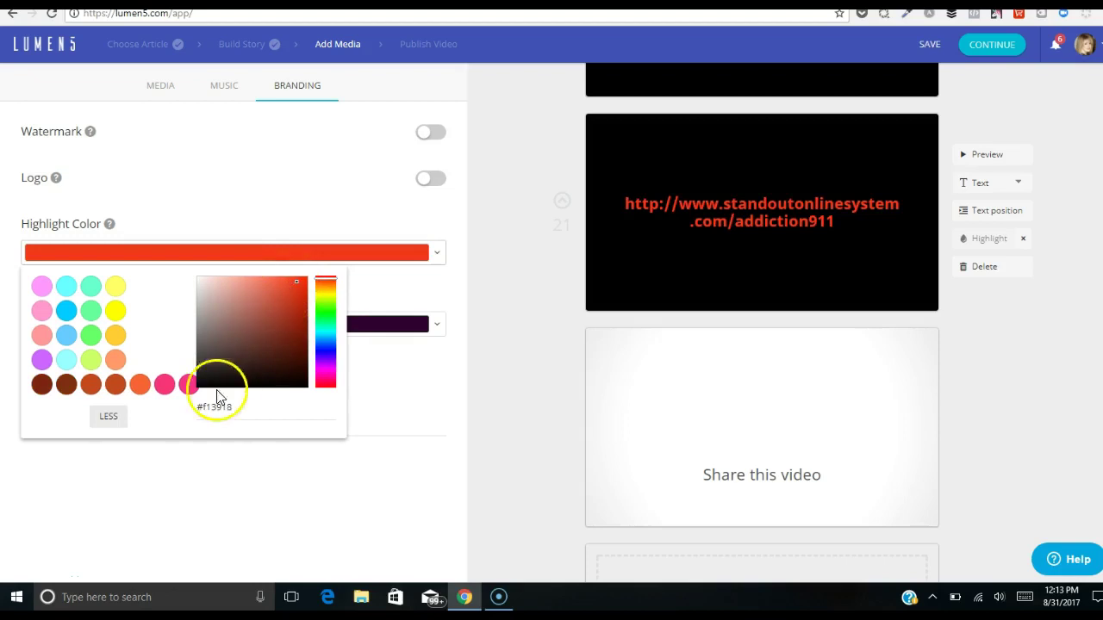
left_click(159, 496)
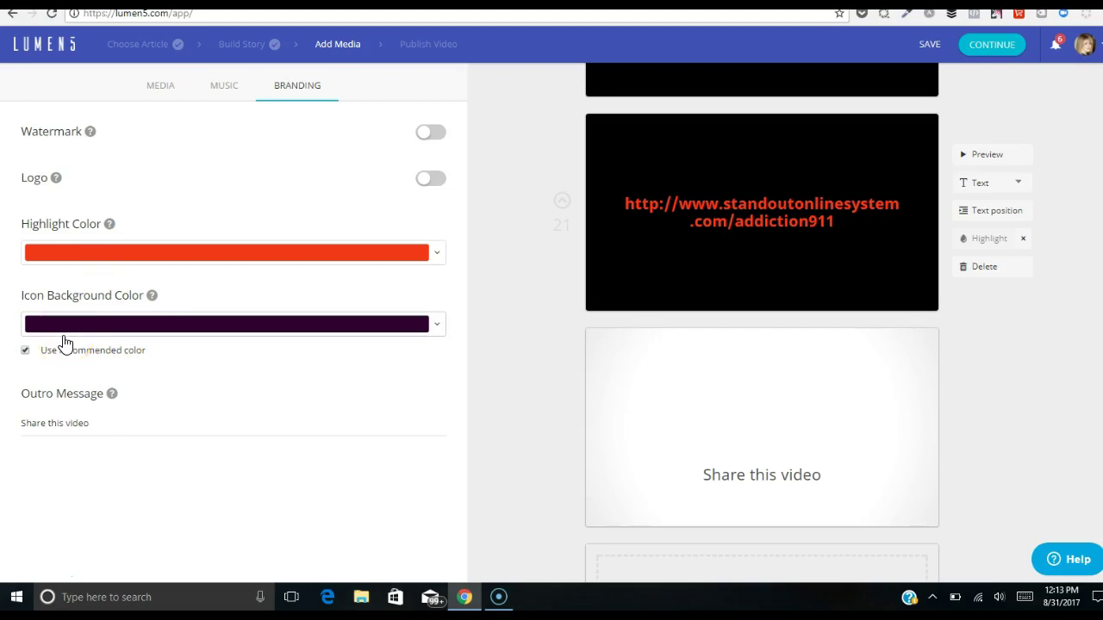
left_click(108, 422)
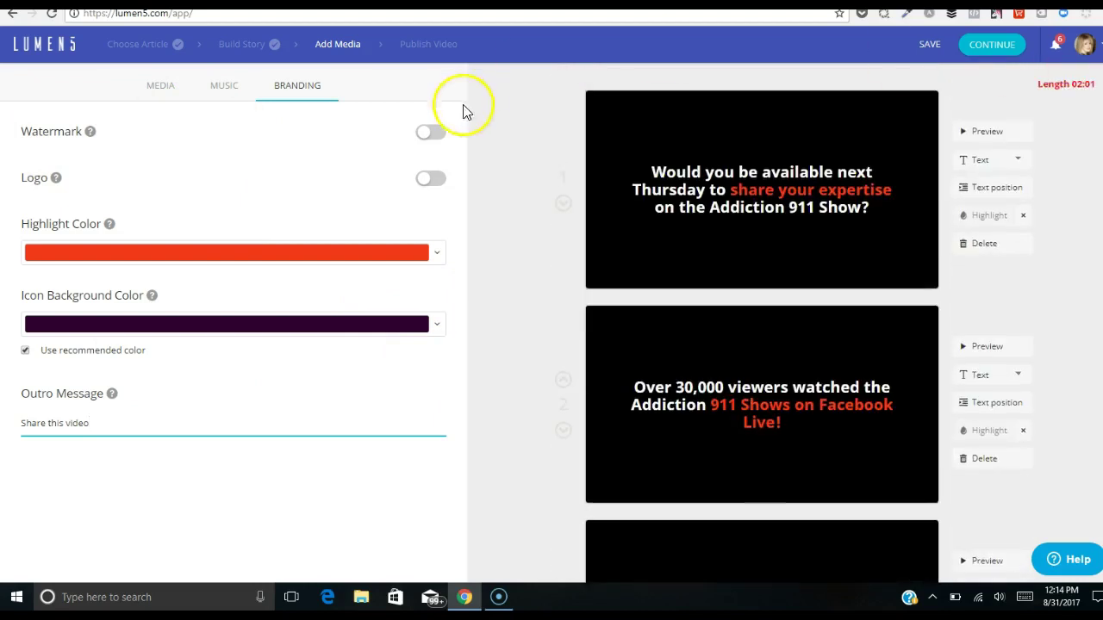
Upload the Helping Your Addicted Loved One graphic to your own media, accepting the photo credit
left_click(161, 91)
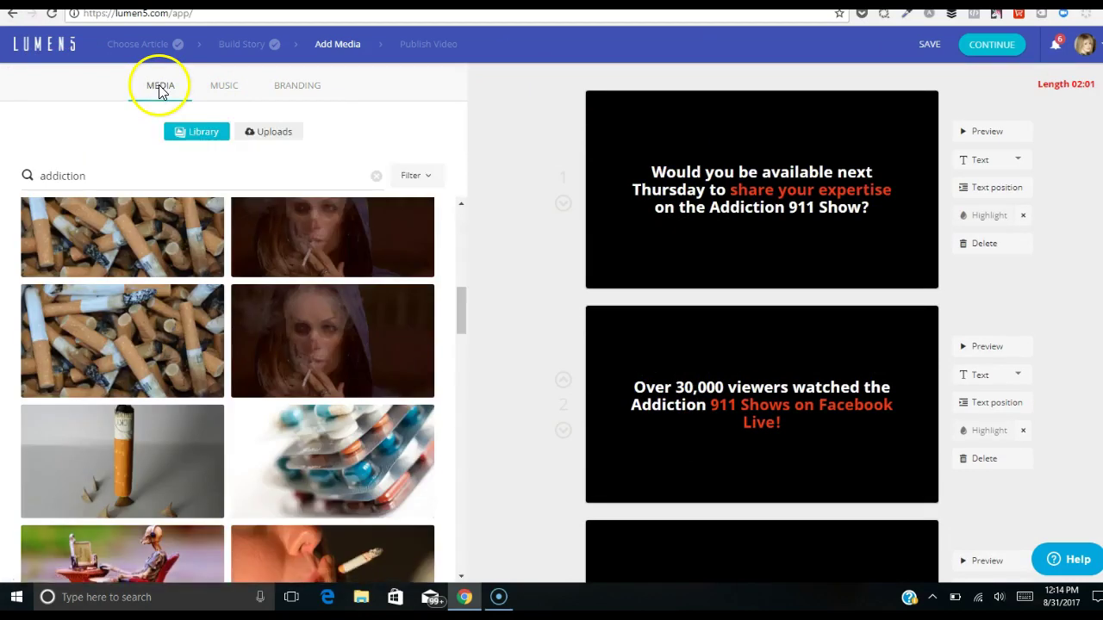
left_click(258, 142)
left_click(250, 227)
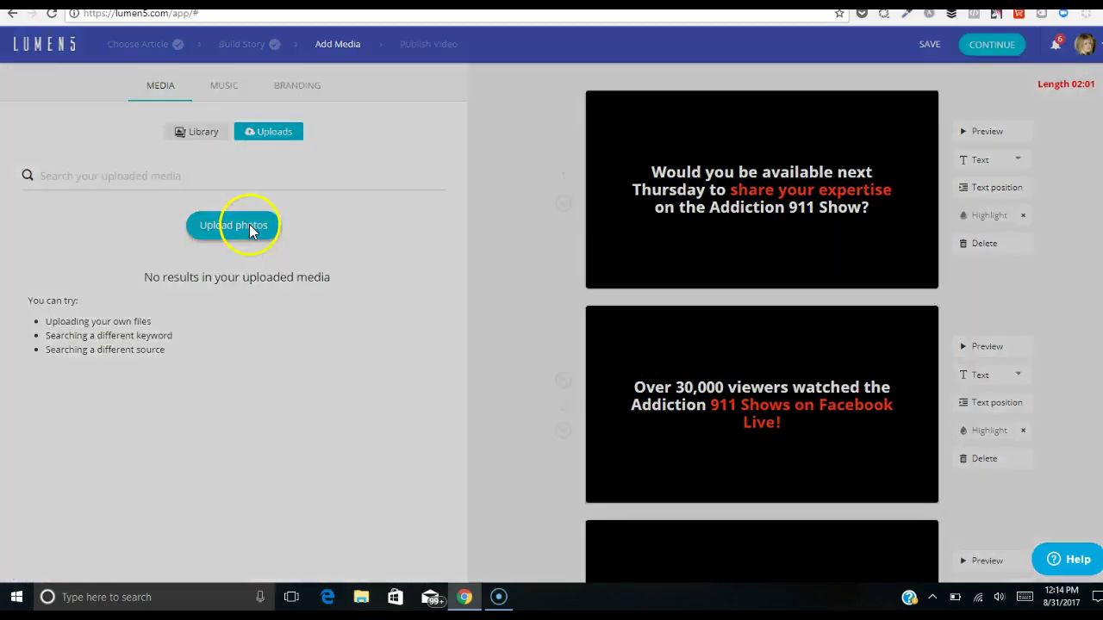
left_click(563, 215)
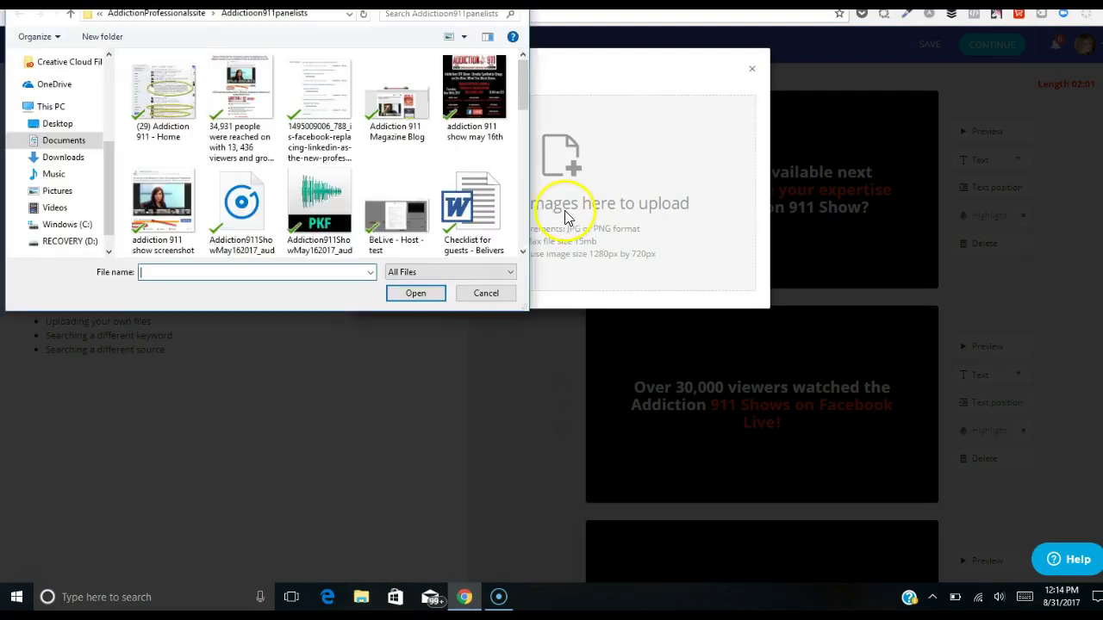
left_click_drag(523, 80, 521, 100)
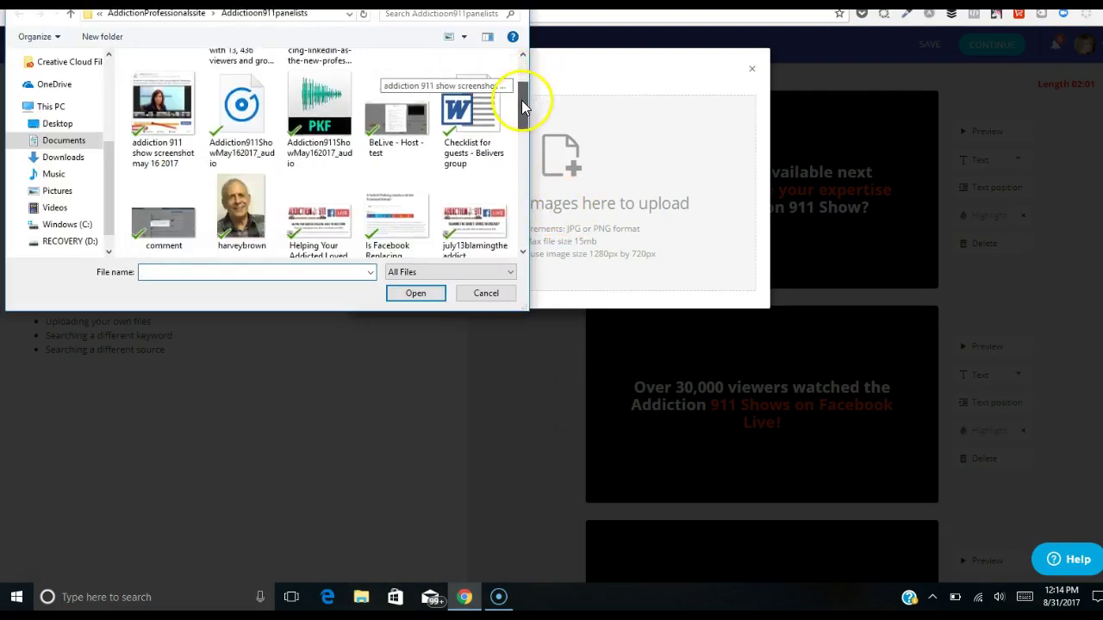
left_click(336, 195)
left_click(399, 294)
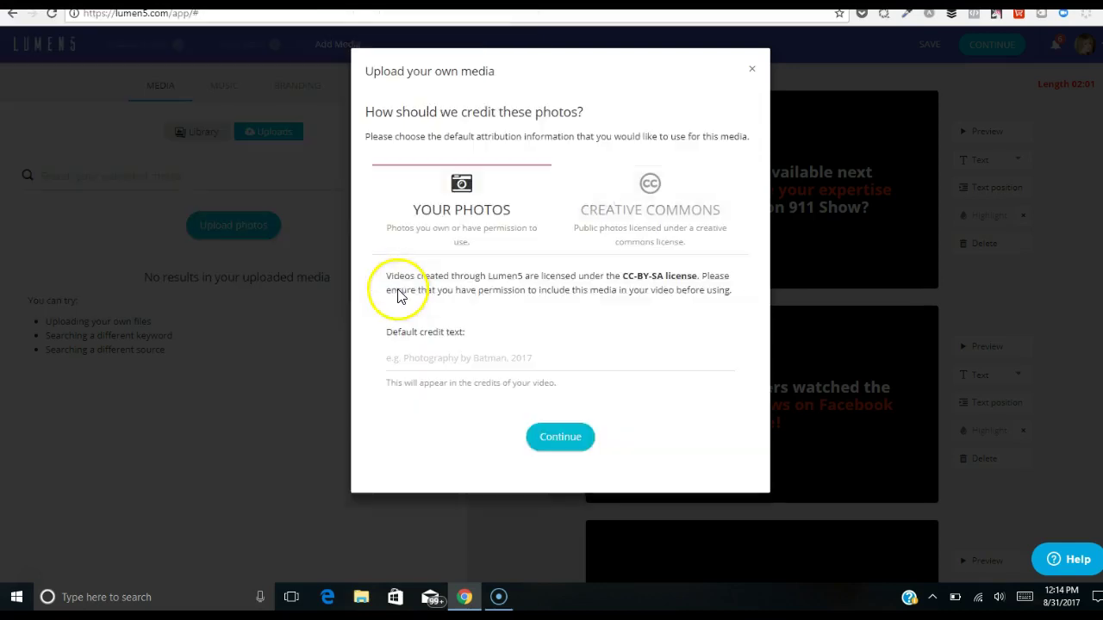
left_click(561, 438)
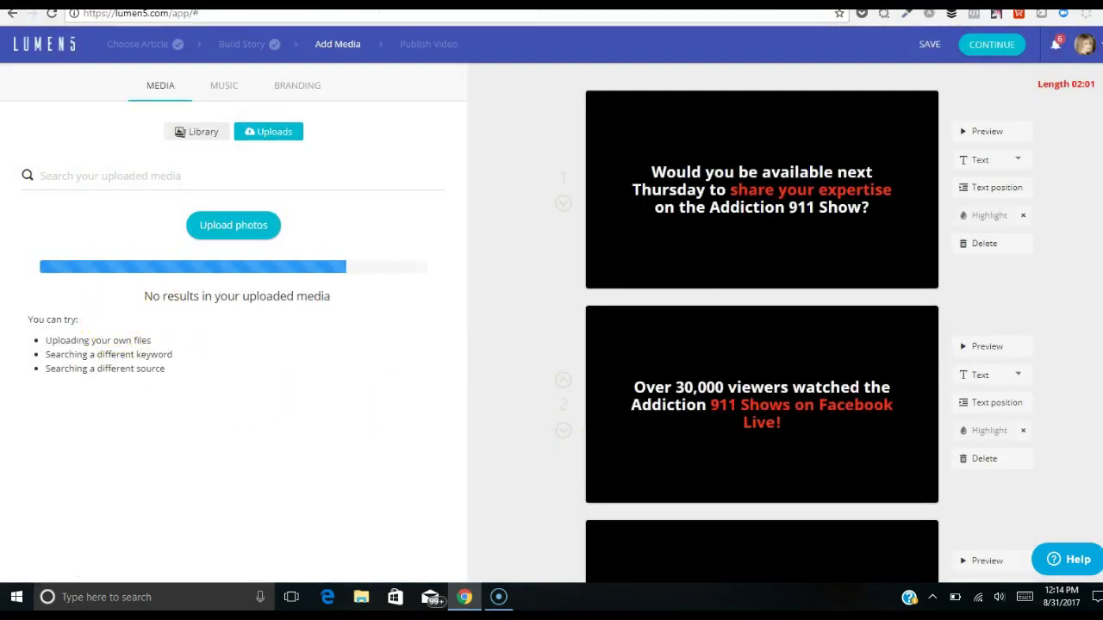
scroll(762, 328, "down", 2)
scroll(761, 327, "down", 15)
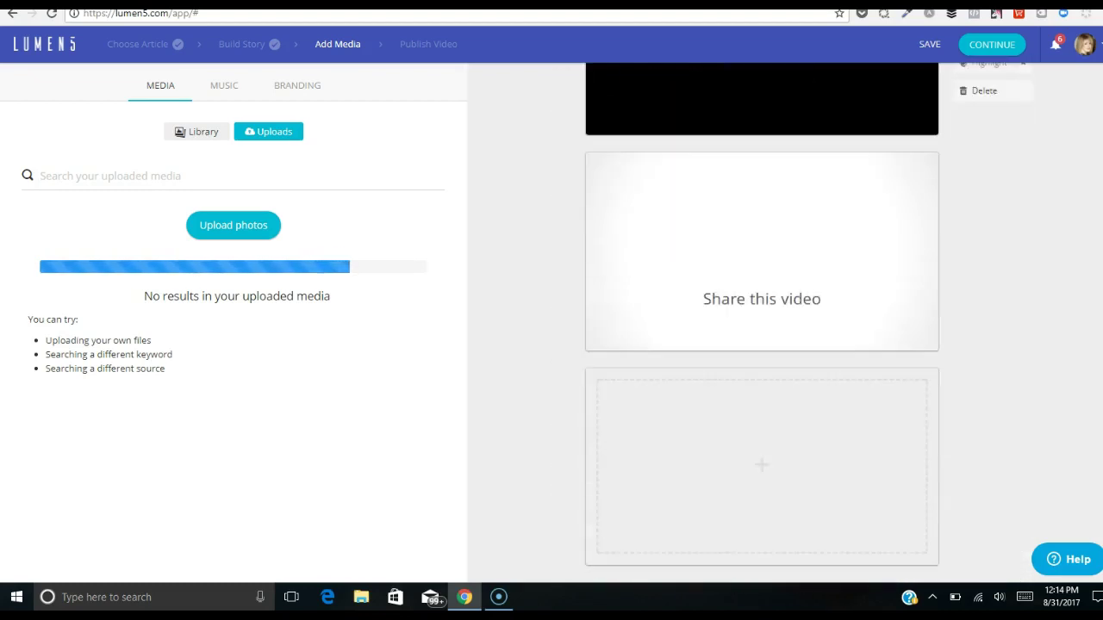
Place the uploaded graphic on the 'Share this video' card
left_click(128, 426)
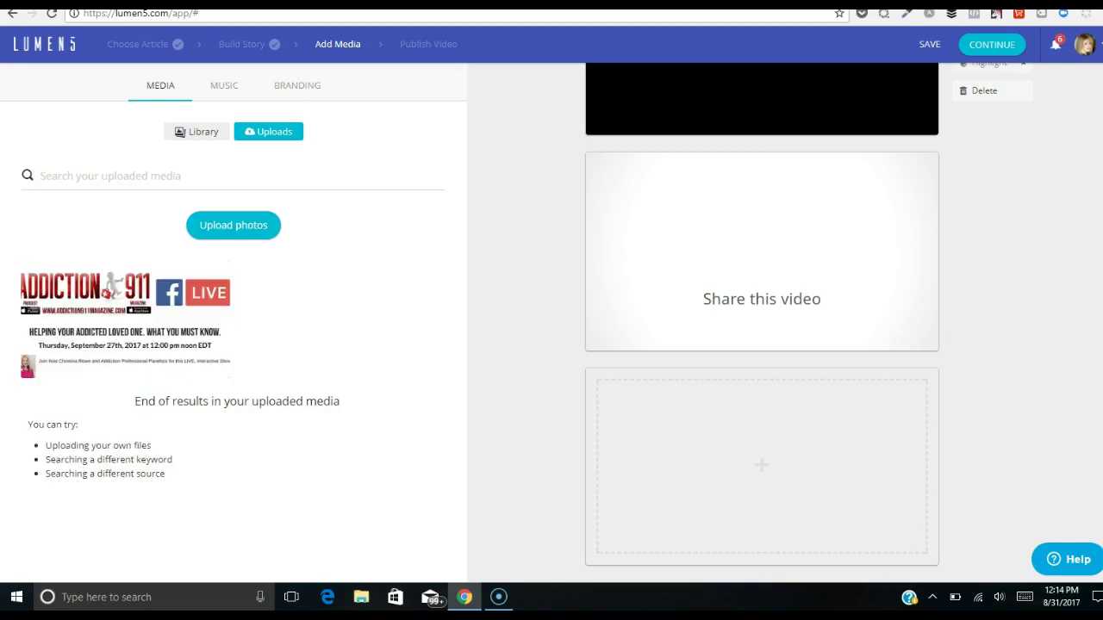
left_click_drag(67, 288, 691, 247)
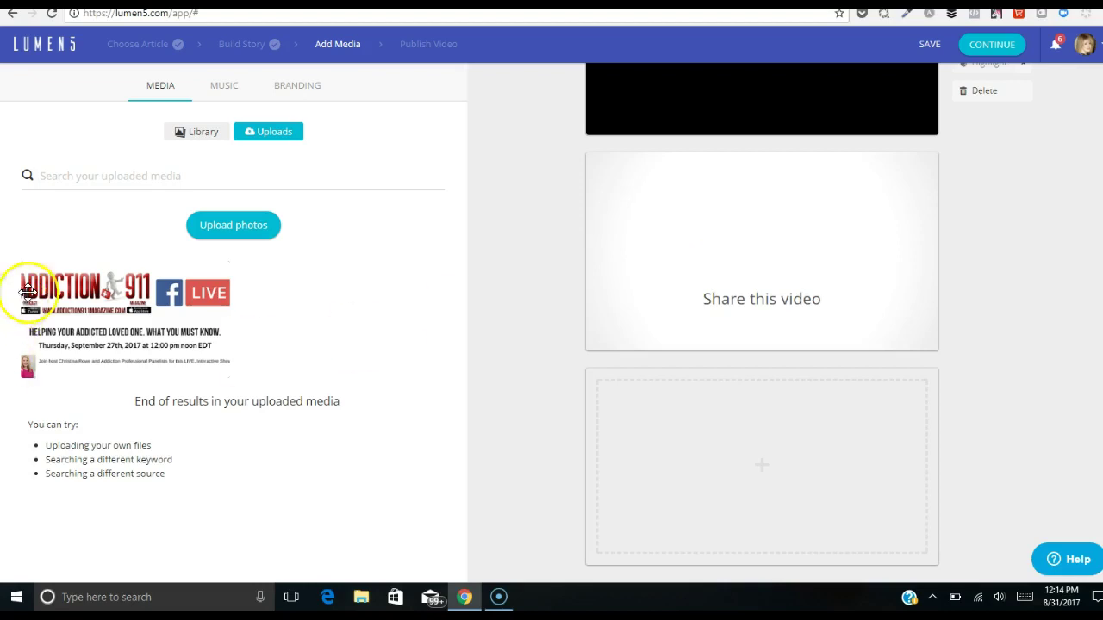
left_click_drag(195, 292, 751, 239)
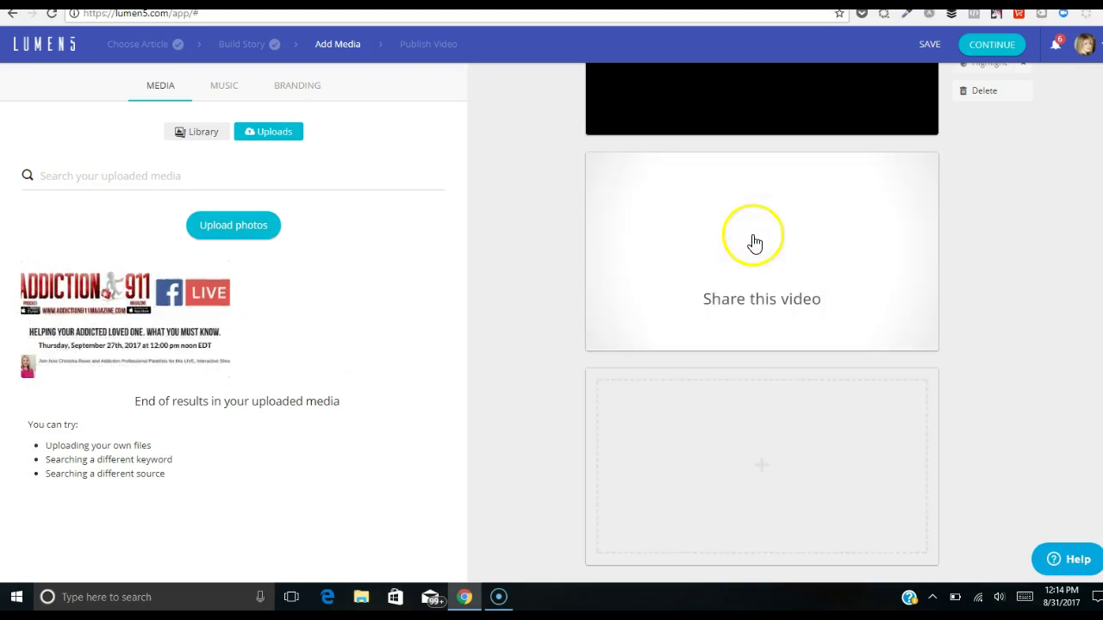
left_click(779, 310)
right_click(782, 301)
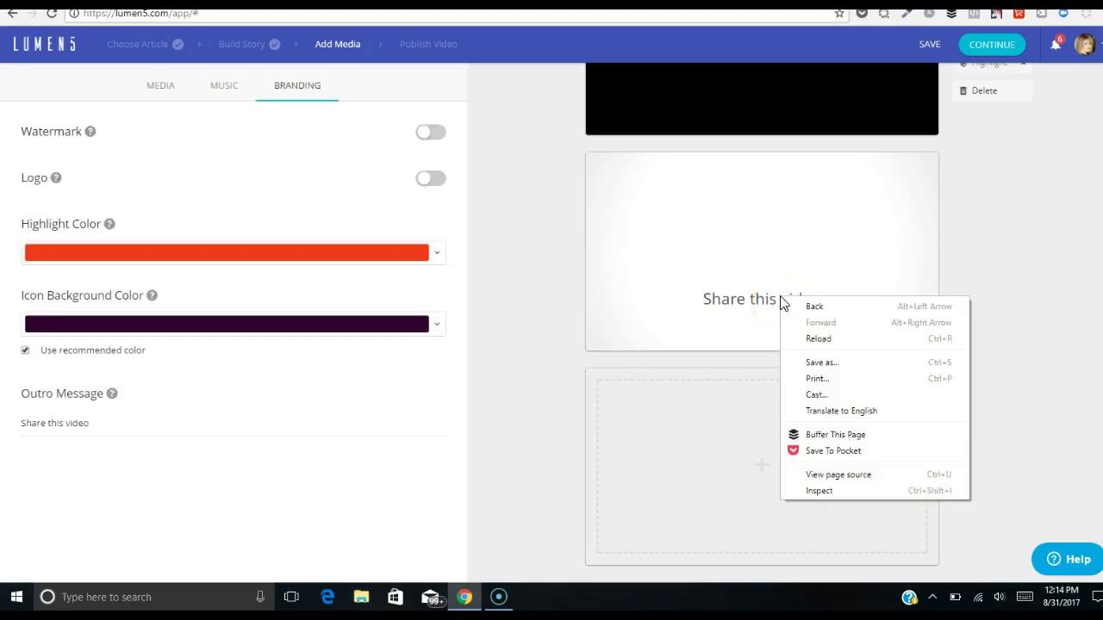
left_click(766, 280)
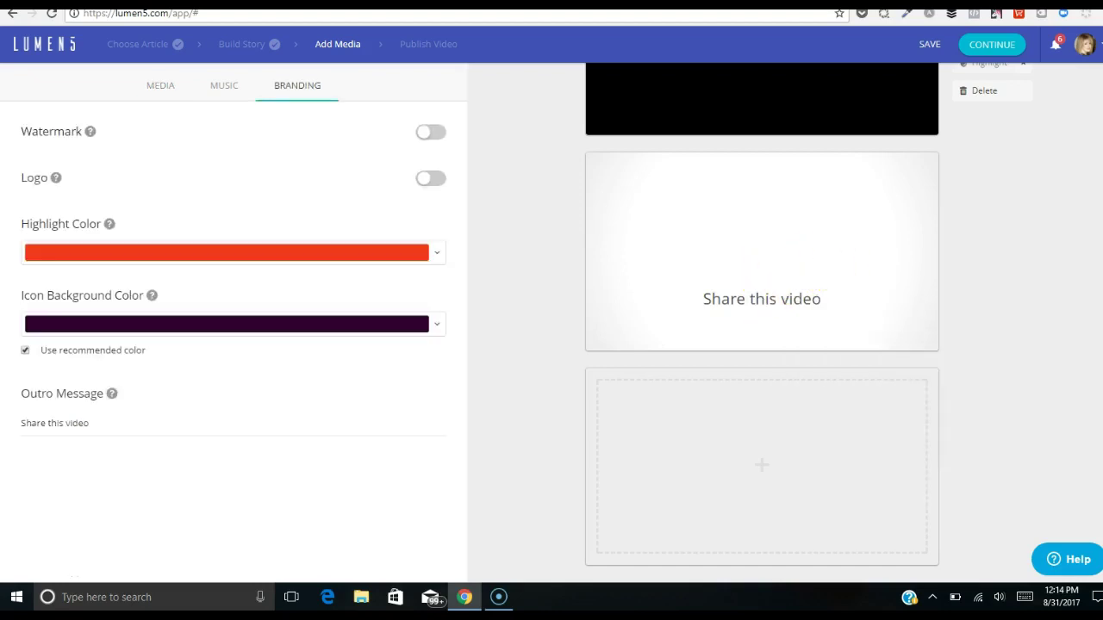
scroll(762, 319, "up", 2)
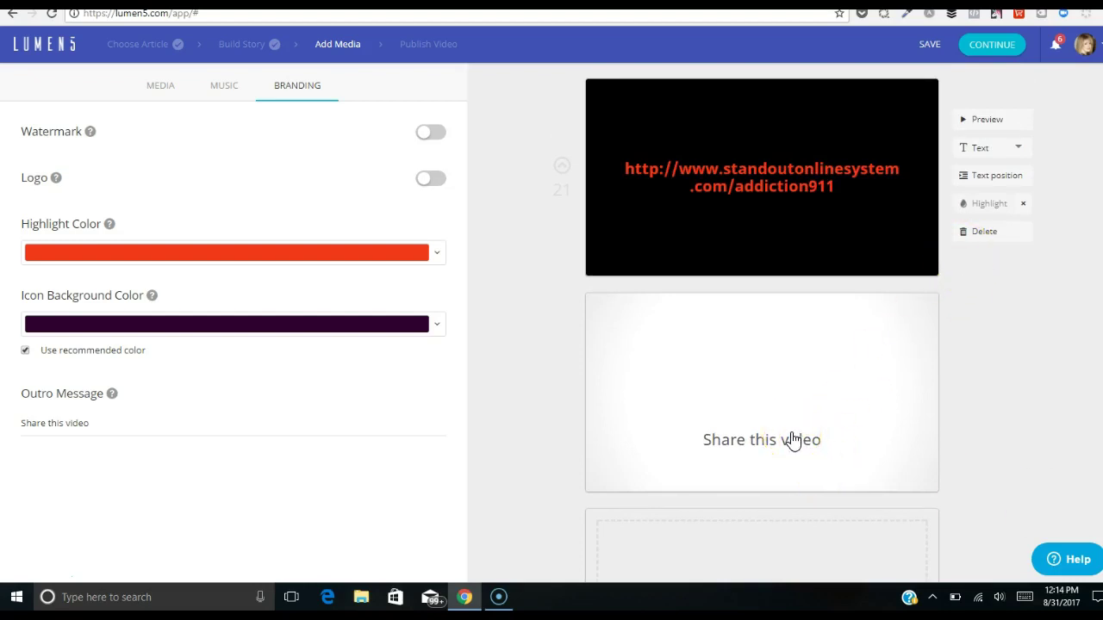
left_click(37, 423)
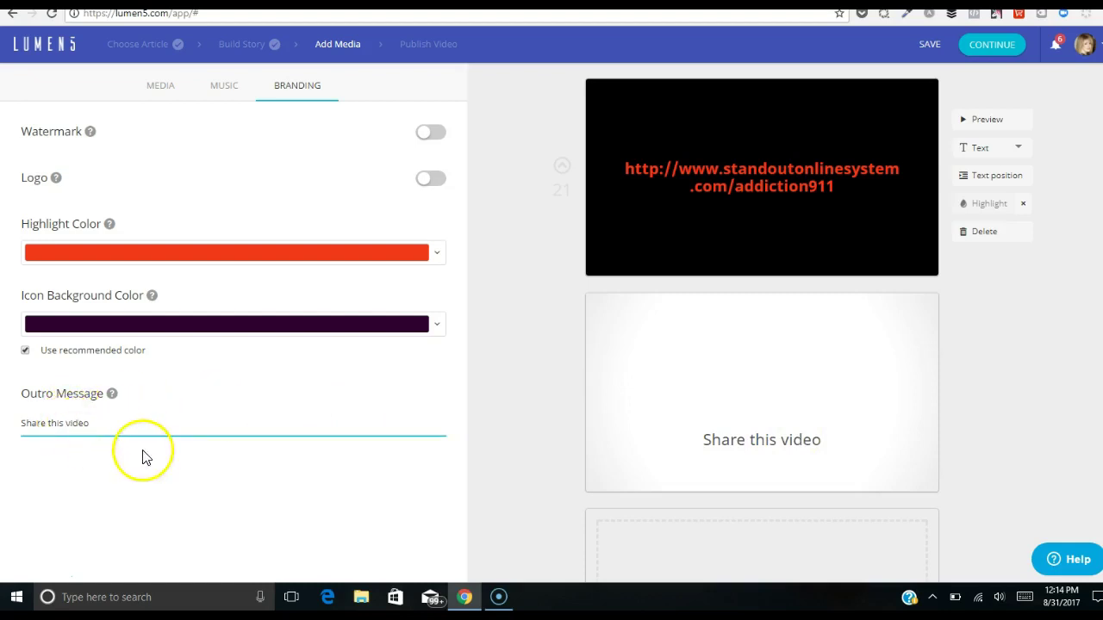
mouse_move(111, 396)
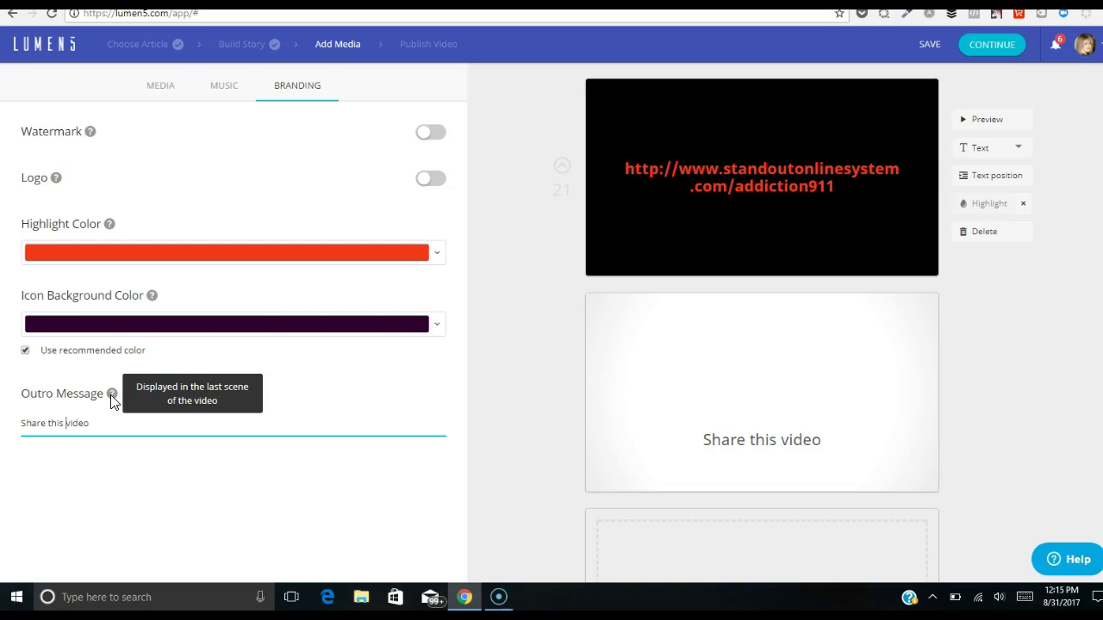
Switch the logo back on and upload the Helping Your Addicted Loved One image as the logo
left_click(428, 179)
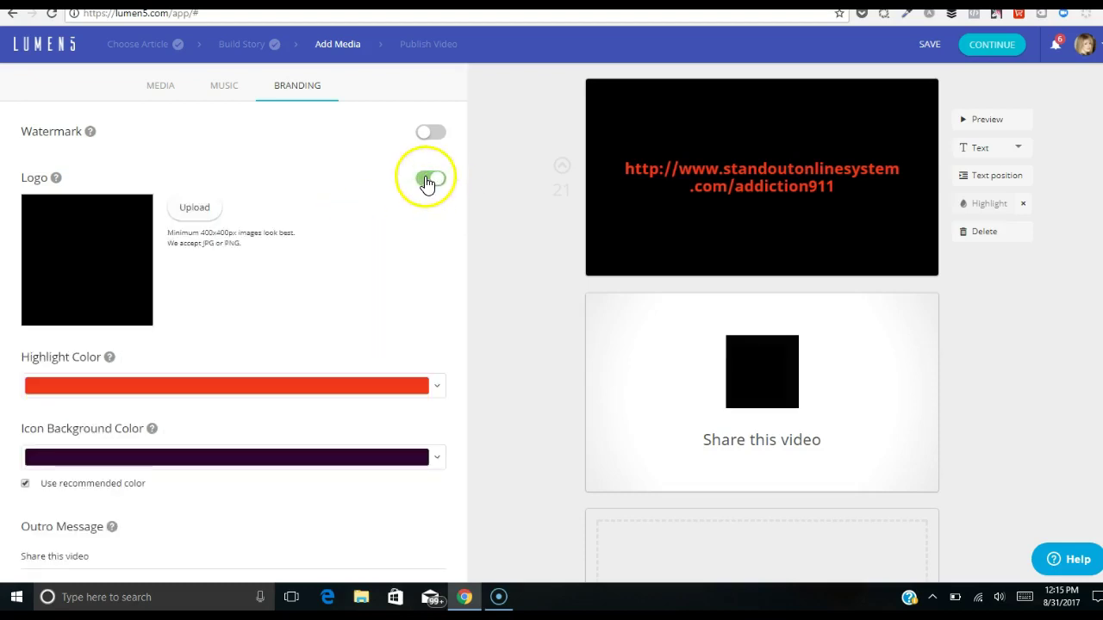
left_click(195, 208)
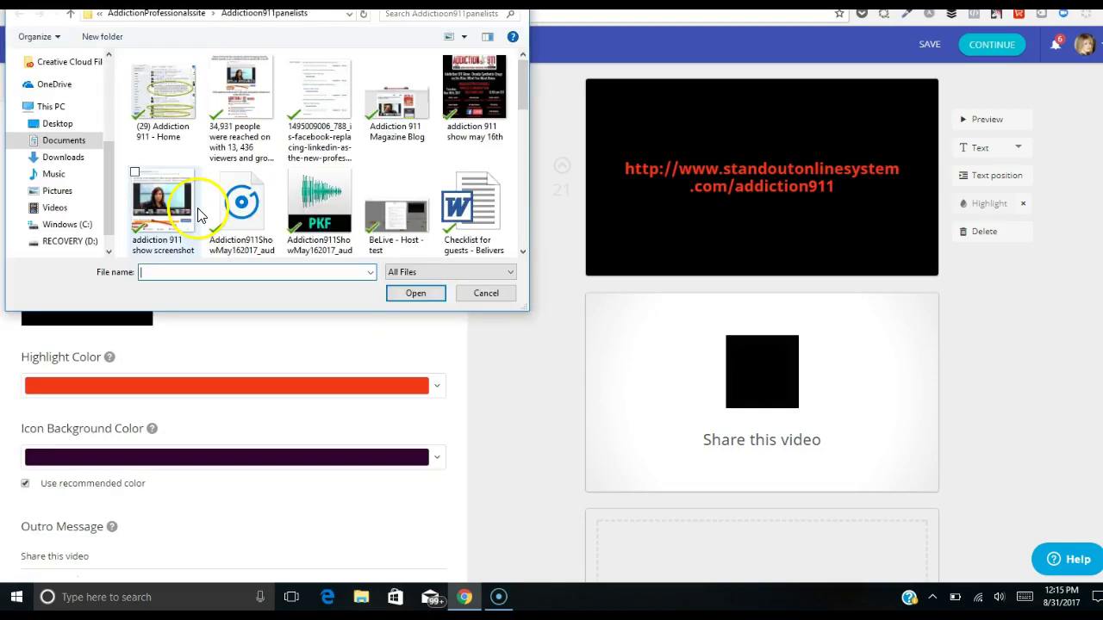
left_click_drag(527, 71, 525, 113)
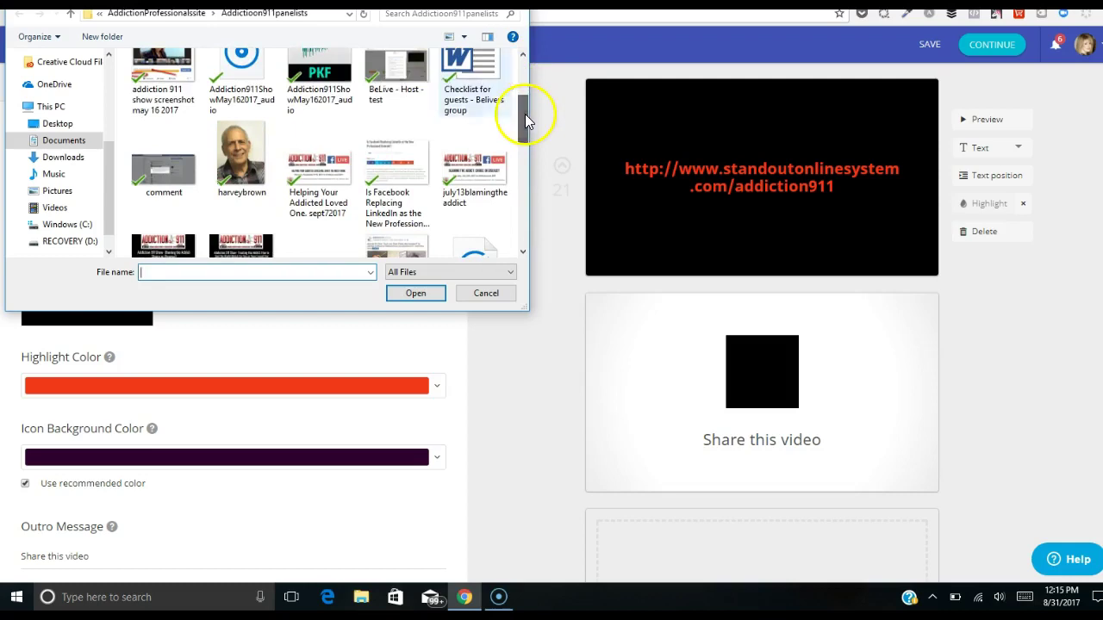
left_click(319, 164)
left_click(416, 293)
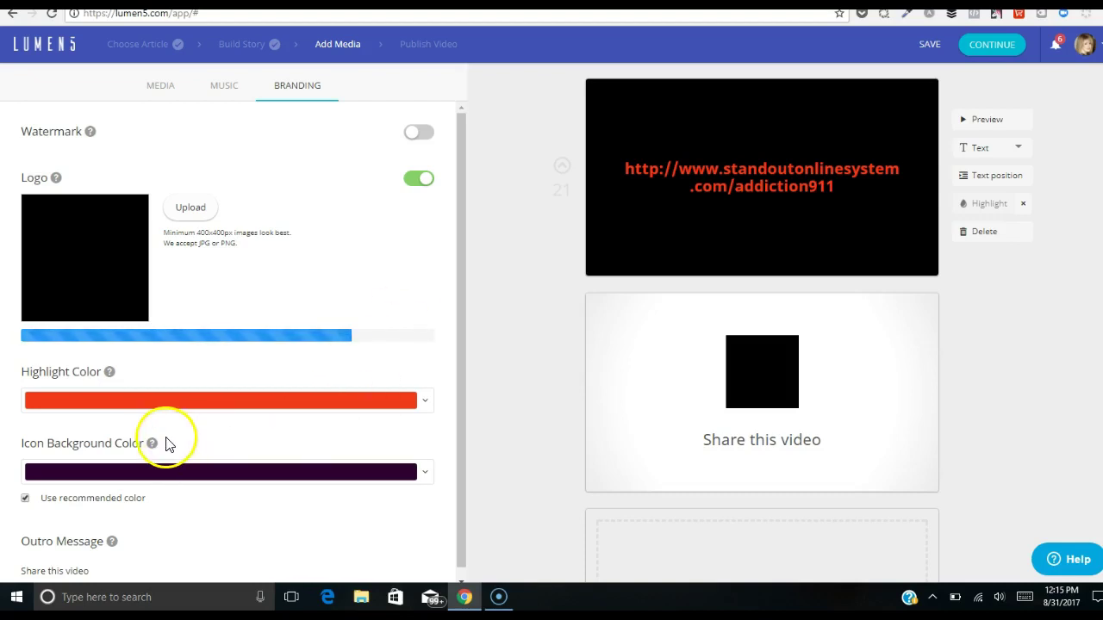
mouse_move(153, 444)
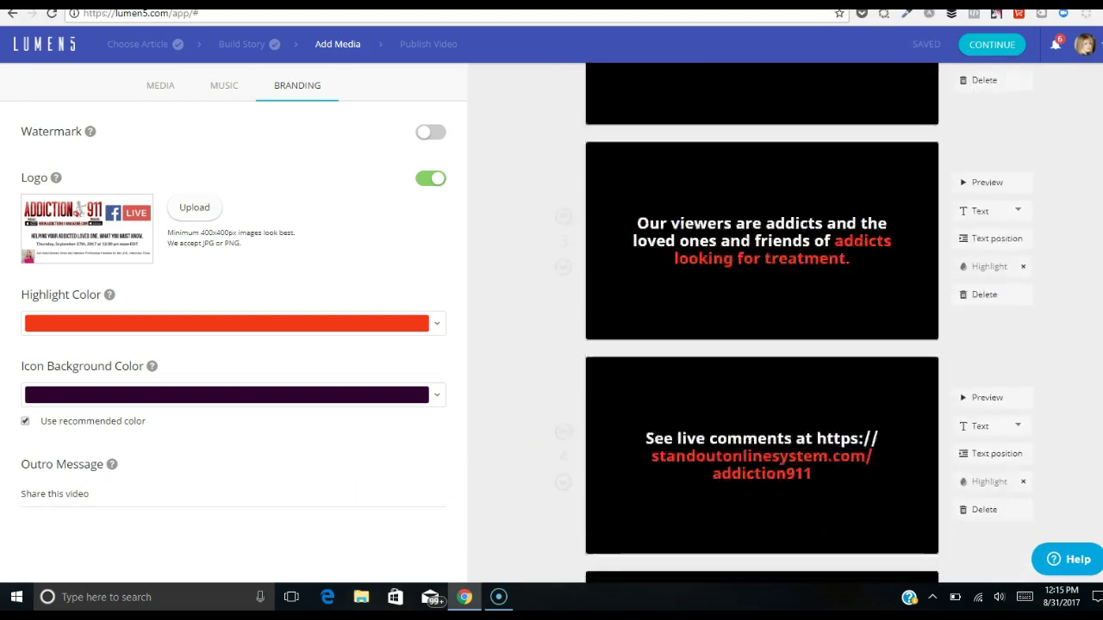
Preview Quirky Dog, The Show Must Be Go, Corruption and Sunshine, then add Sunshine as the music
left_click(221, 91)
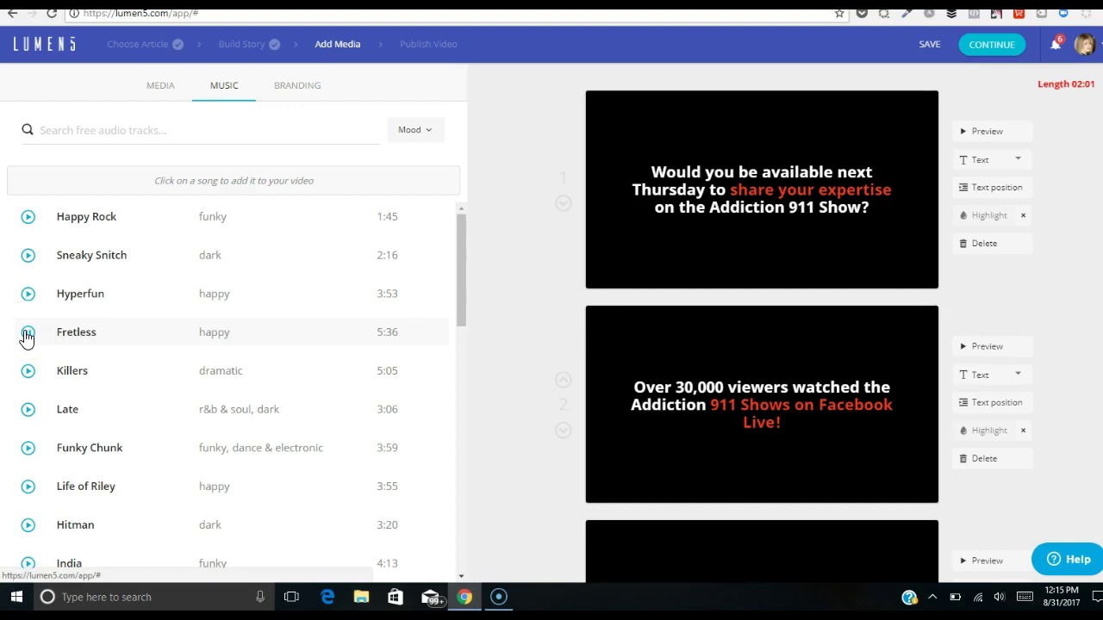
left_click_drag(456, 261, 460, 328)
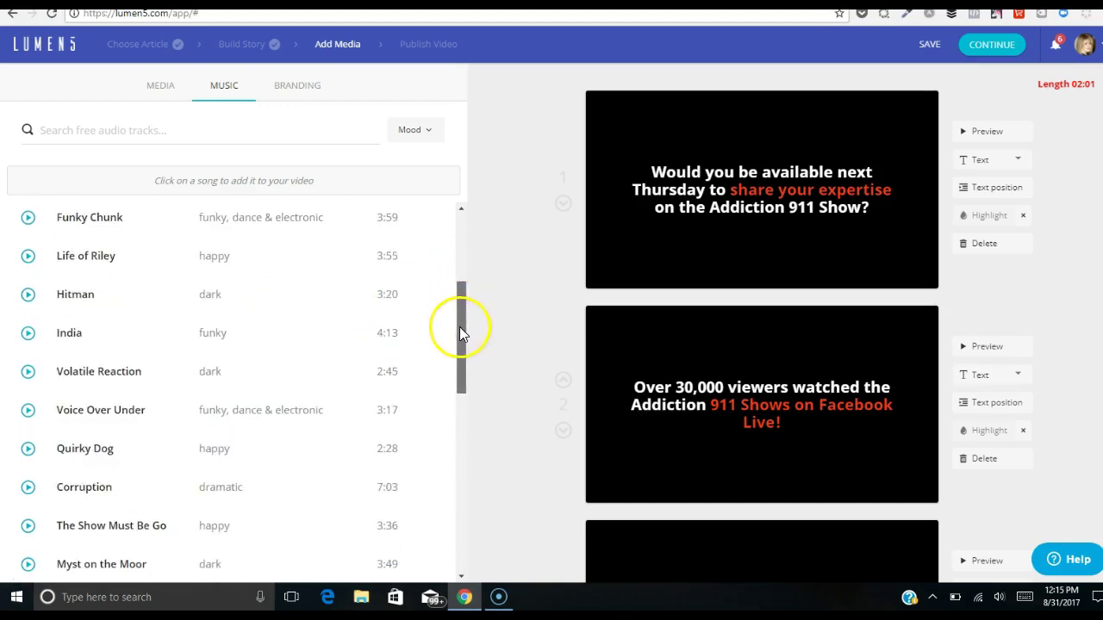
left_click(31, 454)
left_click(29, 532)
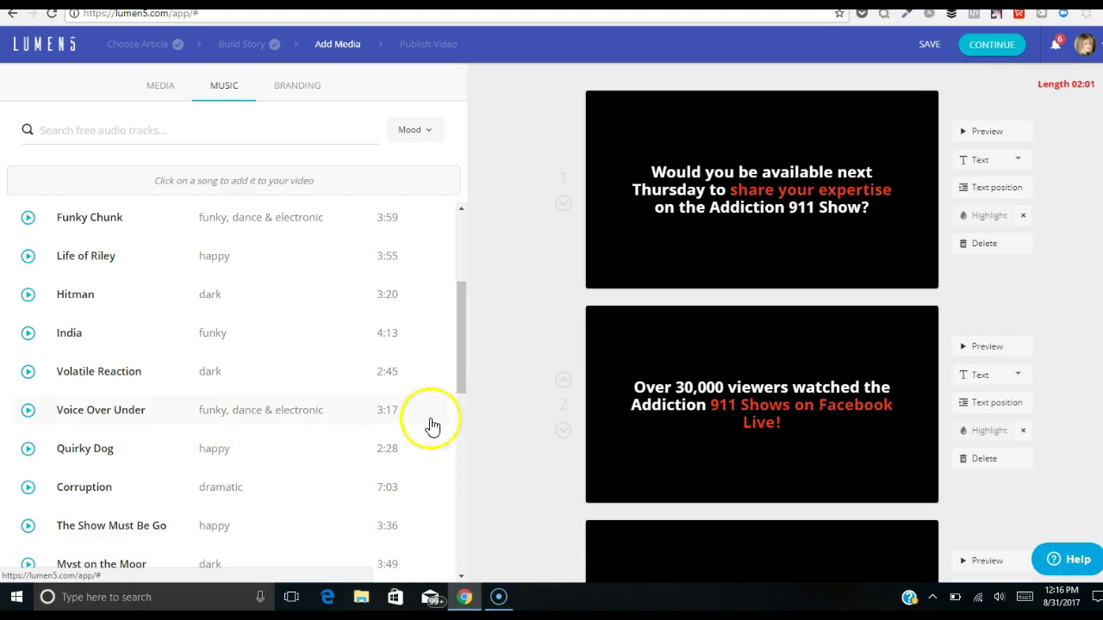
left_click_drag(460, 354, 463, 402)
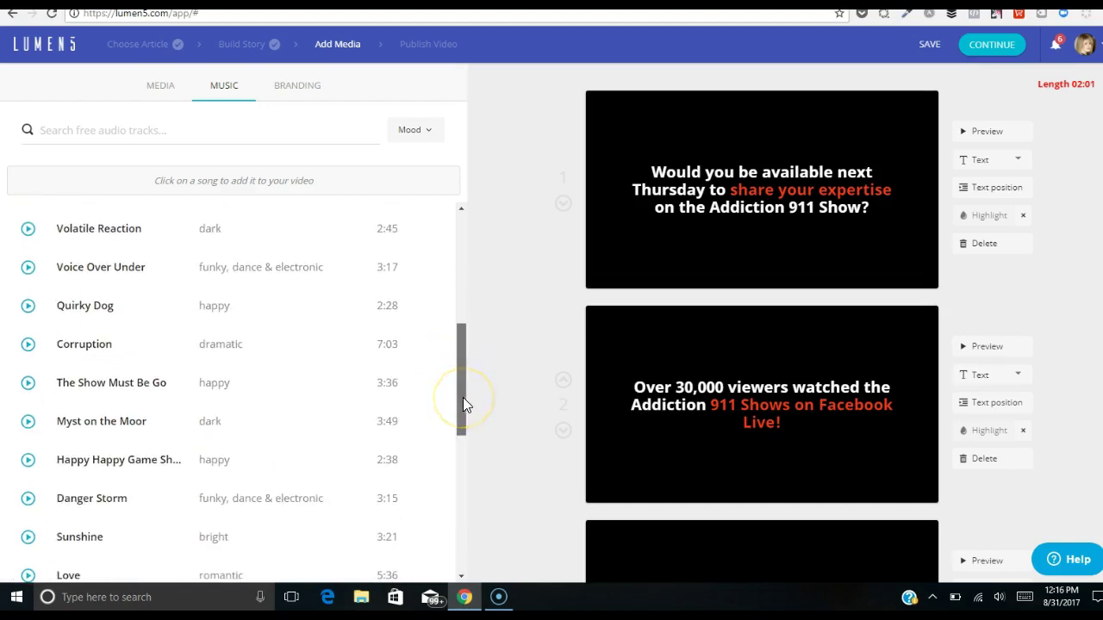
left_click(29, 344)
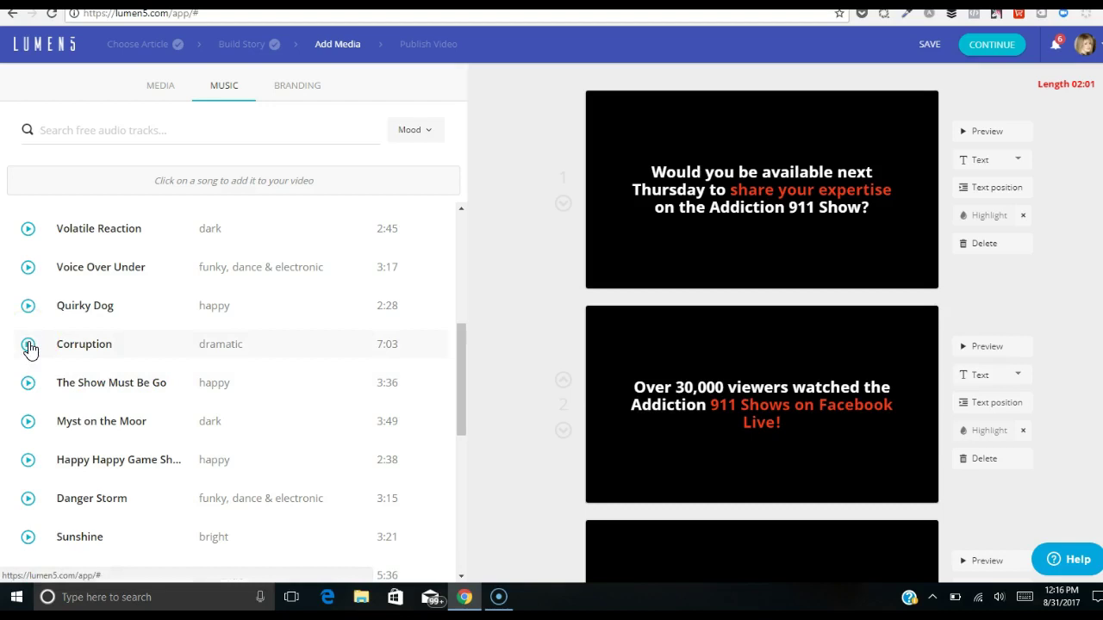
left_click(29, 537)
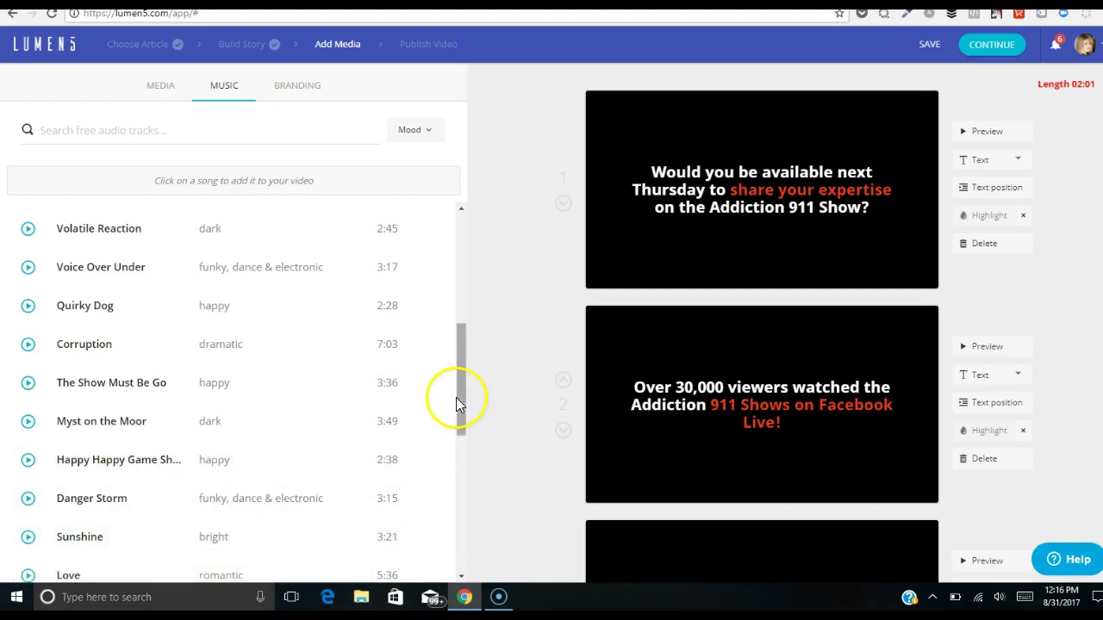
scroll(458, 402, "down", 2)
left_click_drag(463, 422, 462, 485)
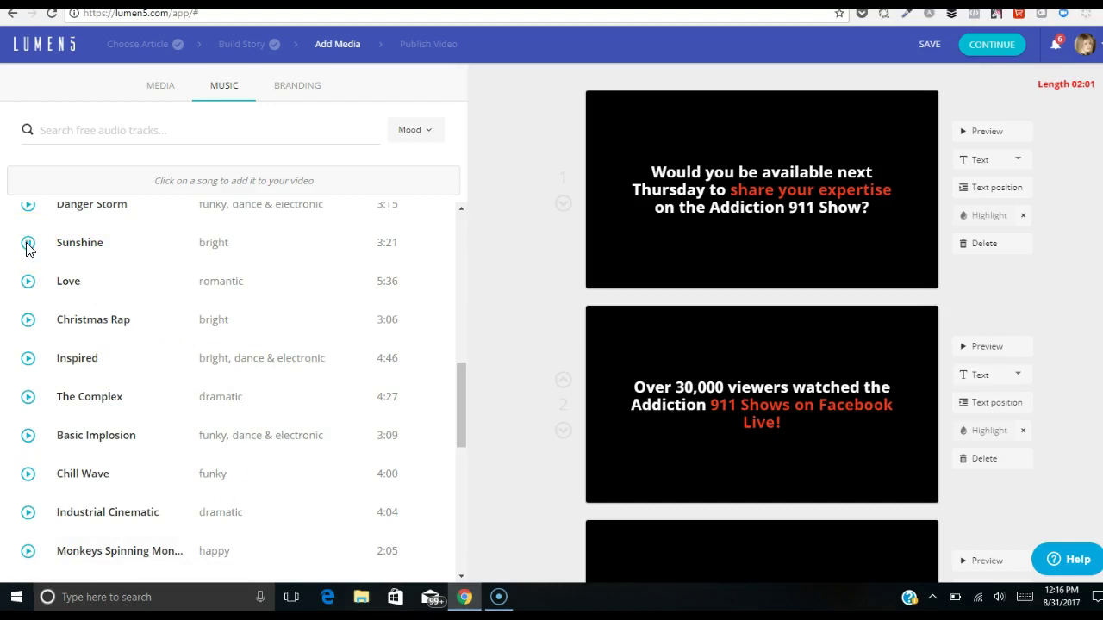
left_click(102, 248)
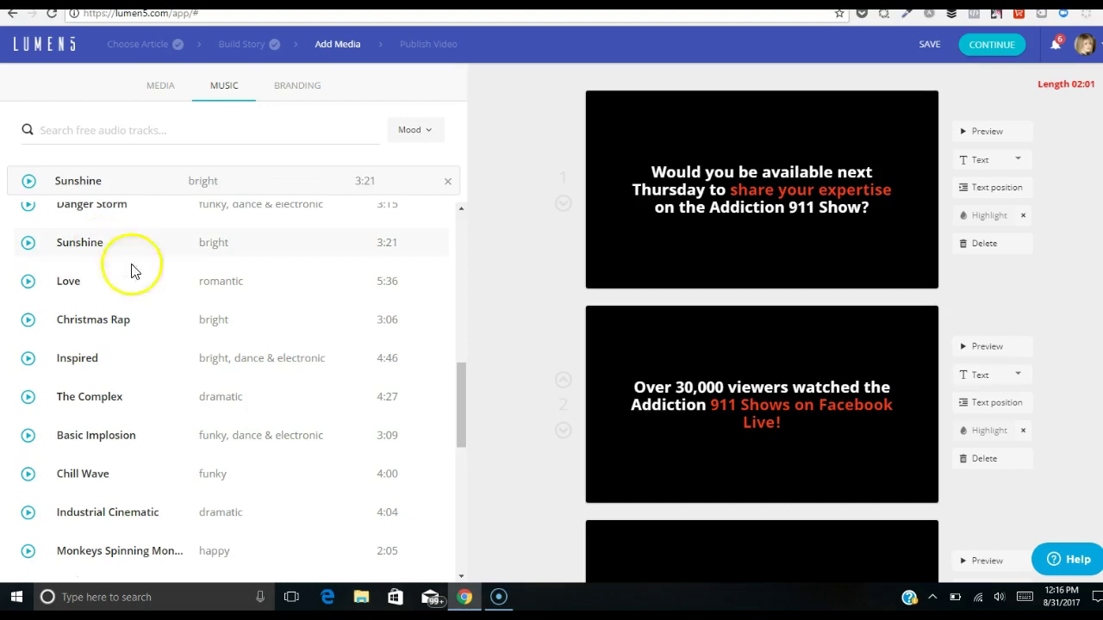
Filter the music tracks to the Calm mood and continue to the publish confirmation
left_click(431, 138)
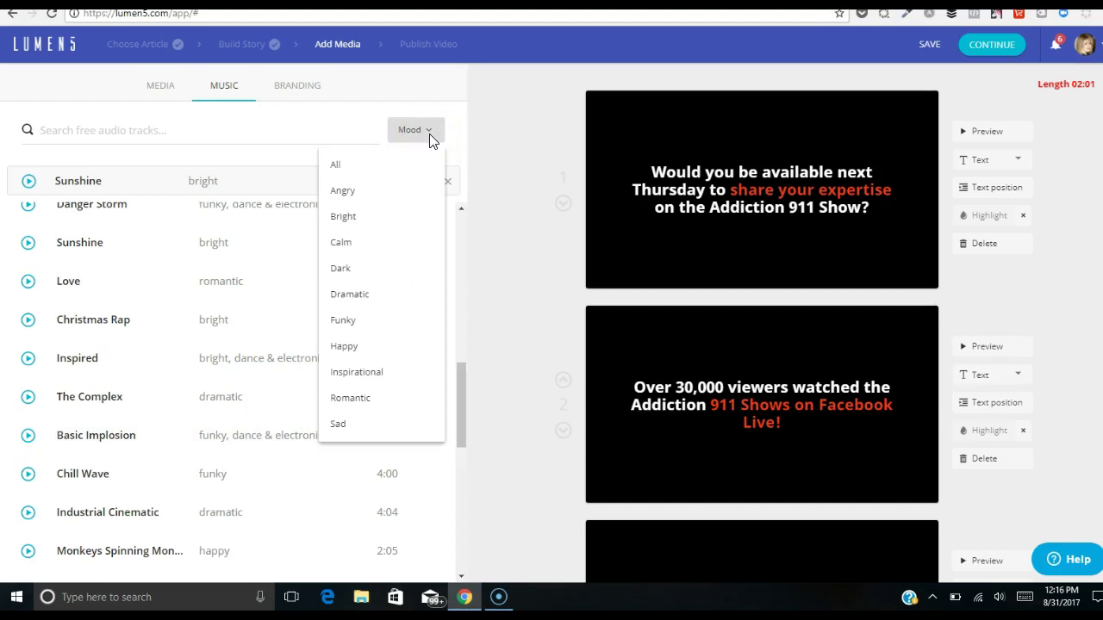
left_click(429, 134)
left_click(429, 130)
left_click(355, 273)
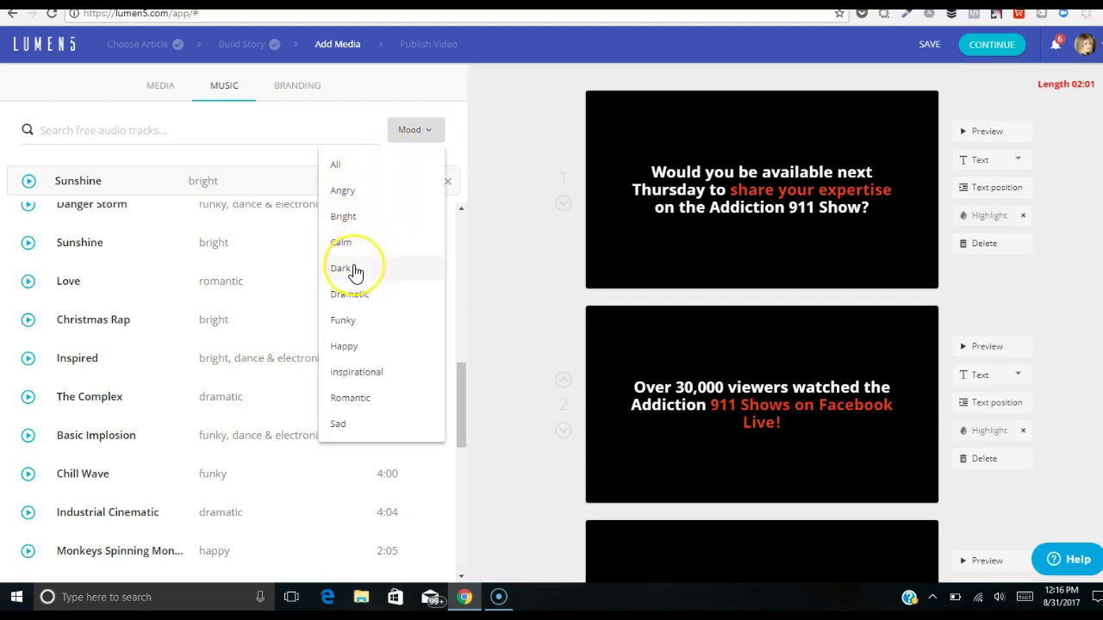
left_click(341, 244)
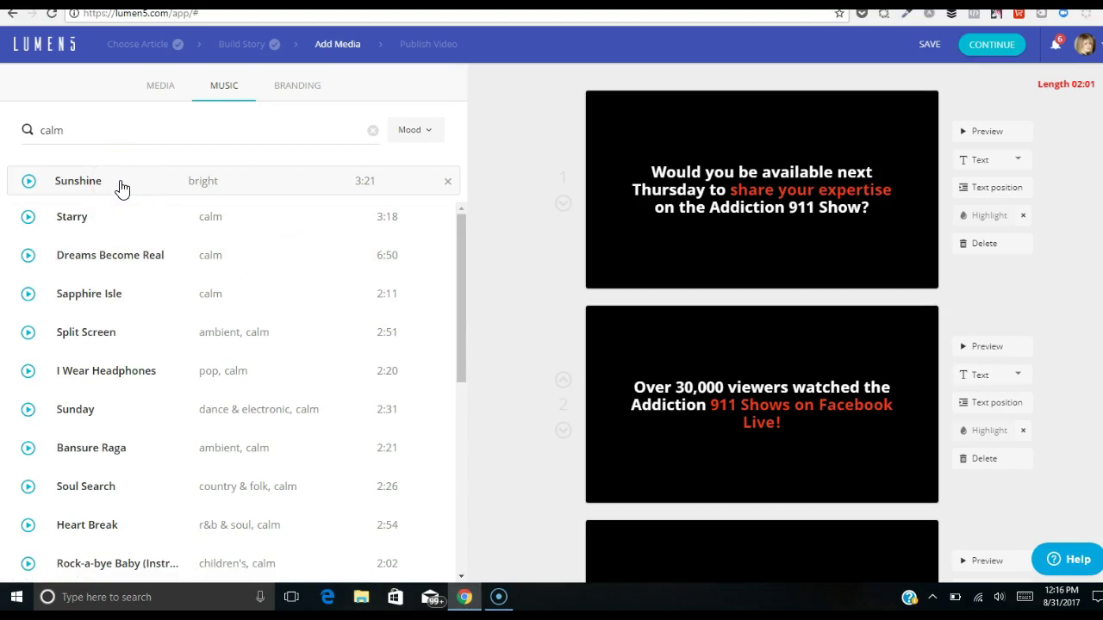
left_click(978, 52)
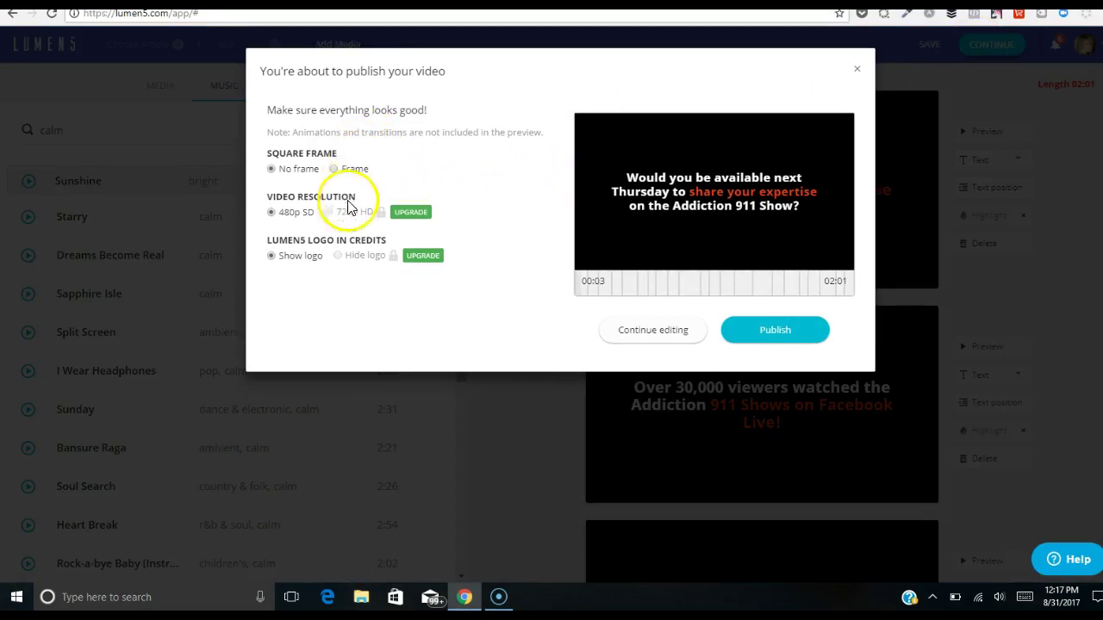
Publish the video and open the finished video's page from the dashboard card
left_click(783, 335)
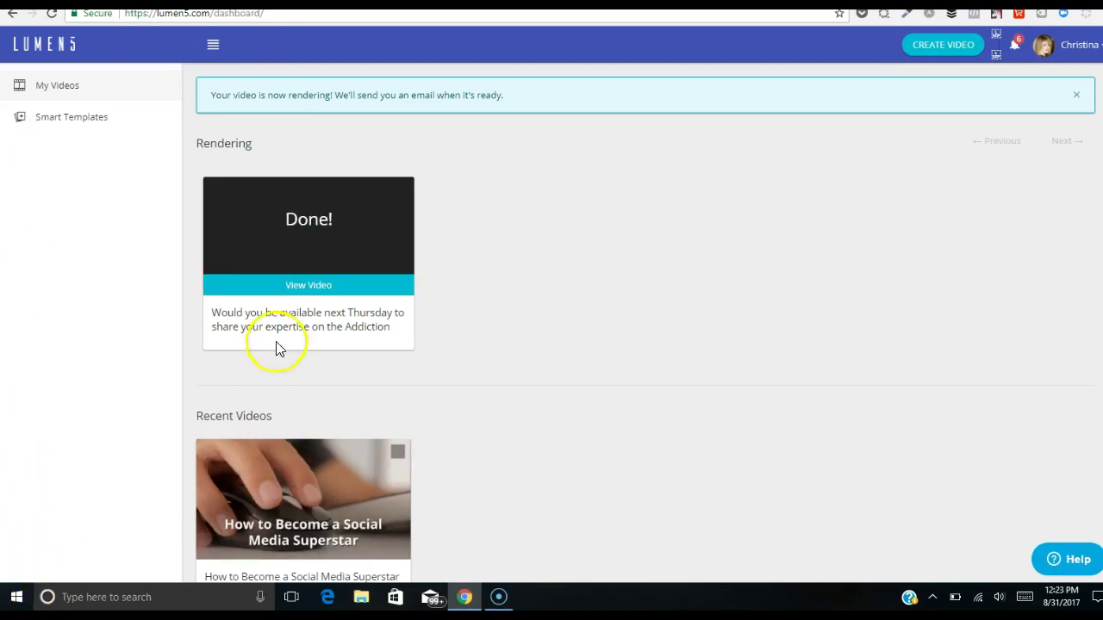
left_click(300, 293)
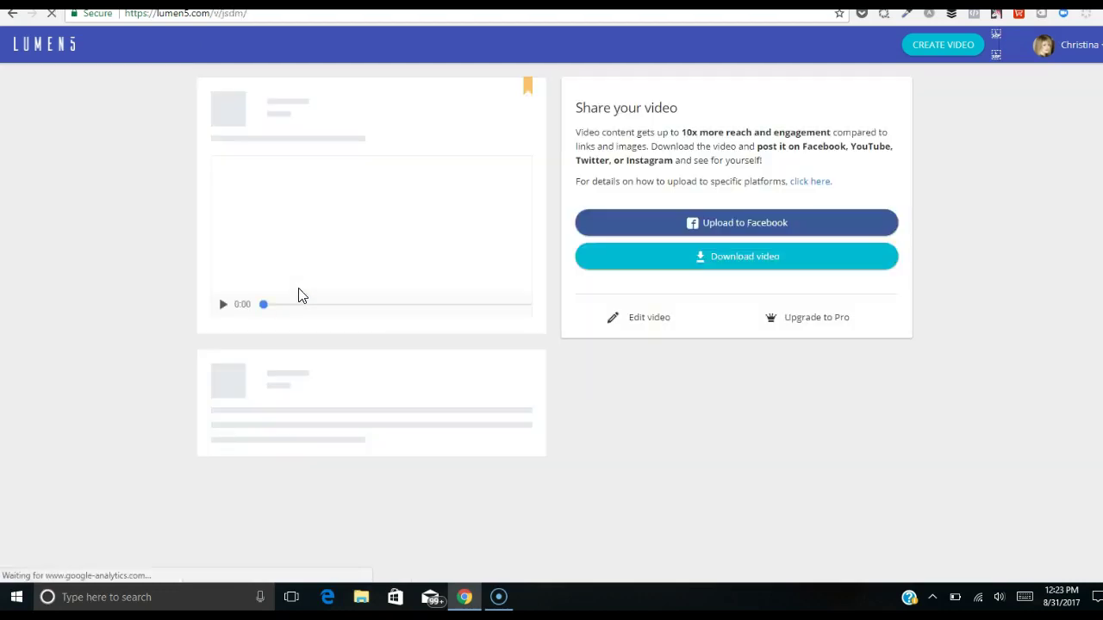
Play the published video, skip ahead to 1:49 and resume to the closing 'Share this video' scene
left_click(223, 306)
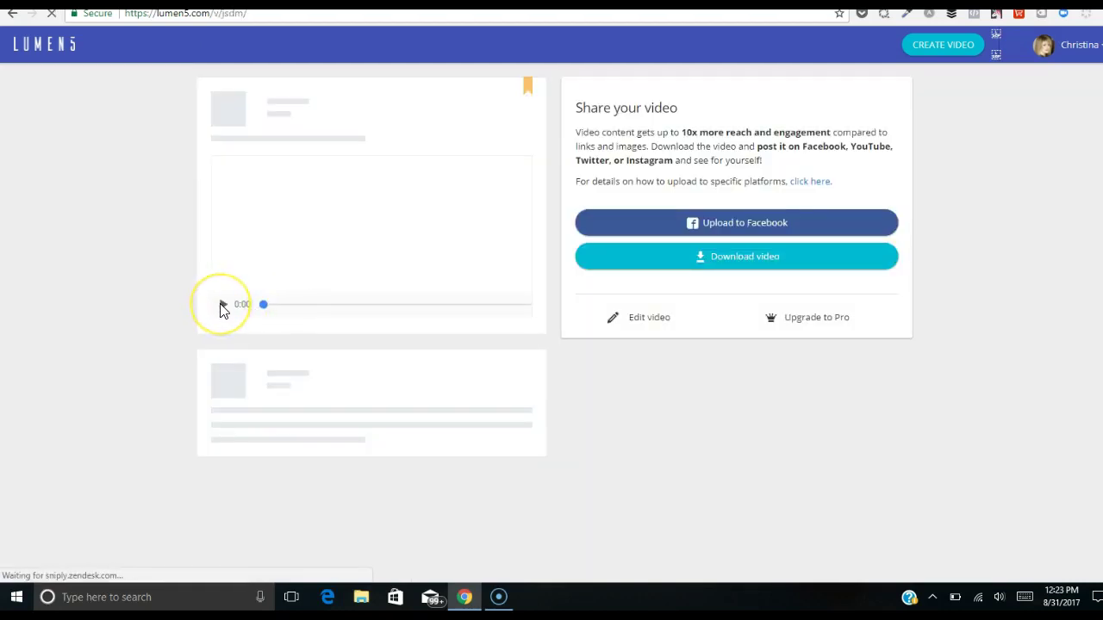
left_click(222, 327)
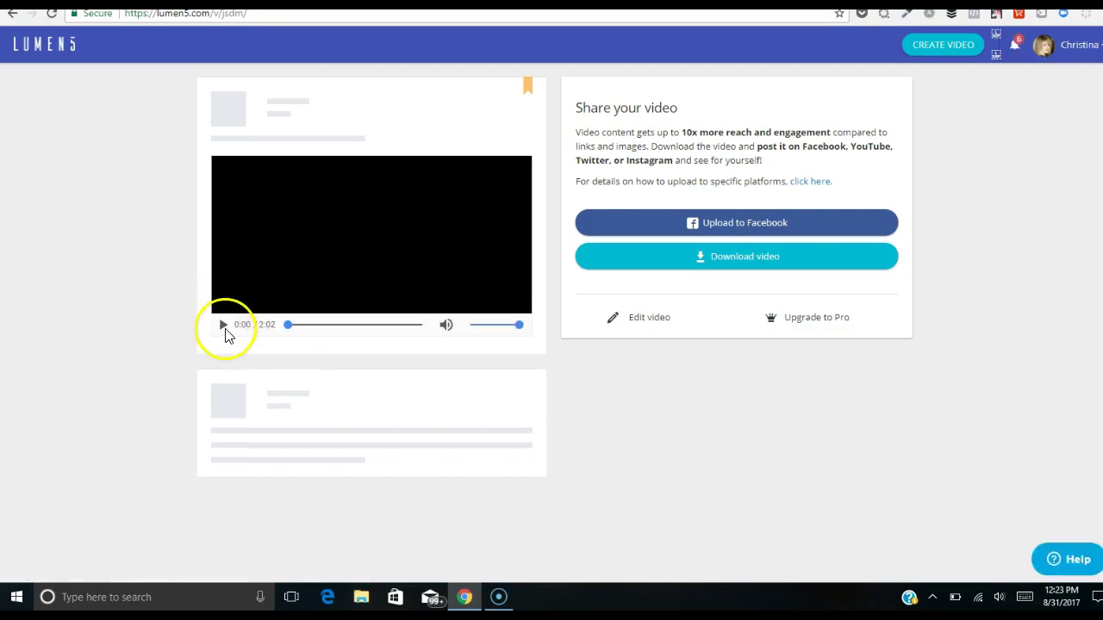
left_click(221, 327)
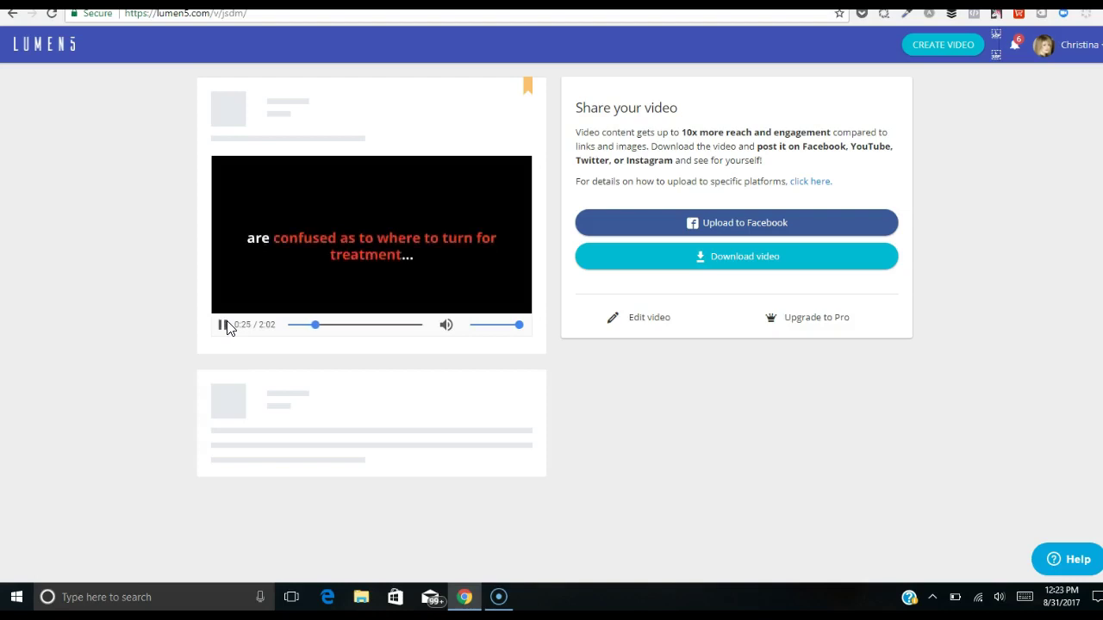
left_click(226, 326)
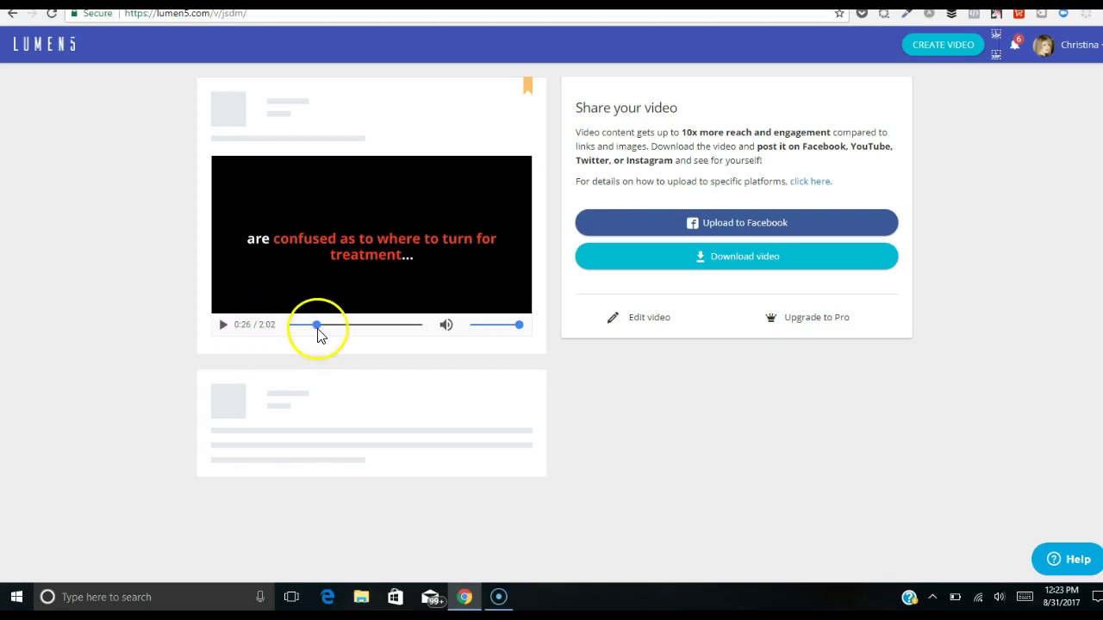
left_click_drag(318, 326, 408, 327)
left_click(222, 326)
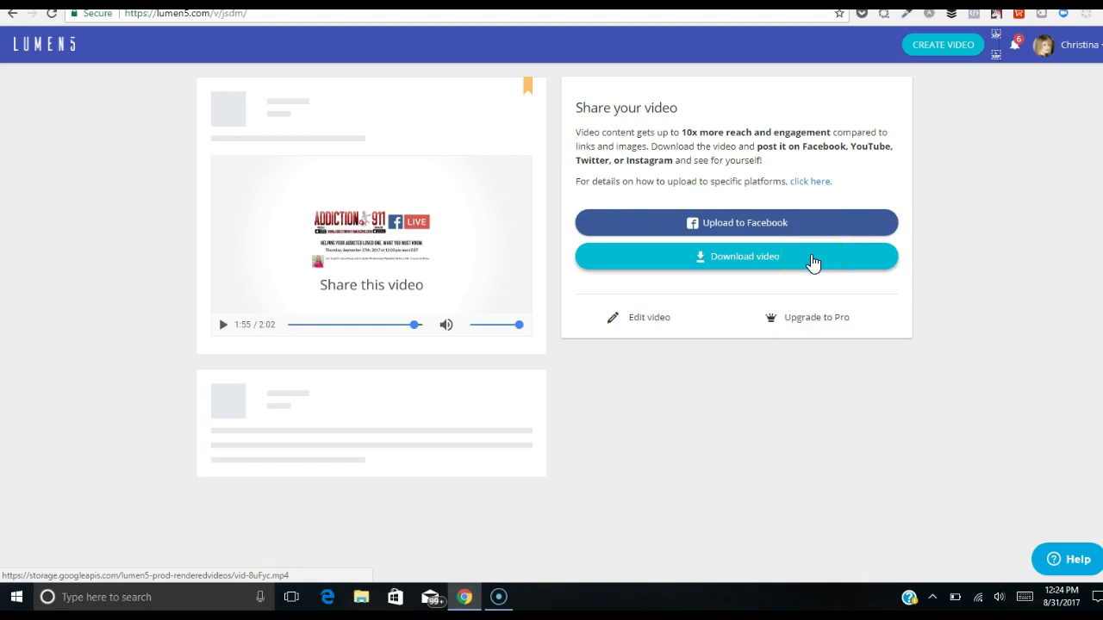
Download the finished video as the vid-8uFyc MP4 into the panelists folder
left_click(812, 261)
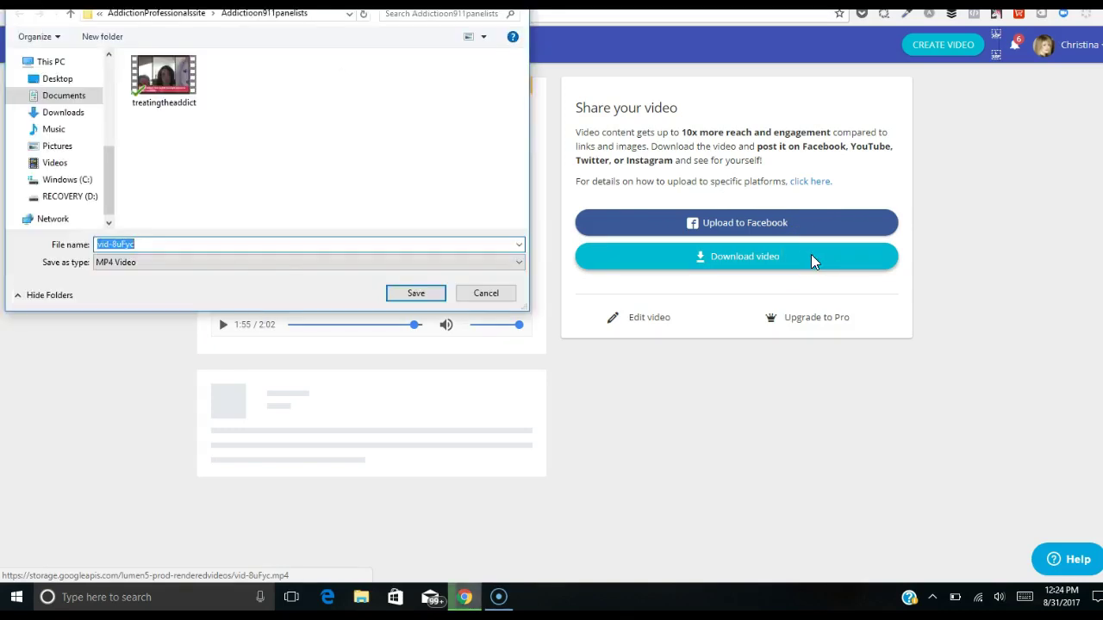
left_click(408, 289)
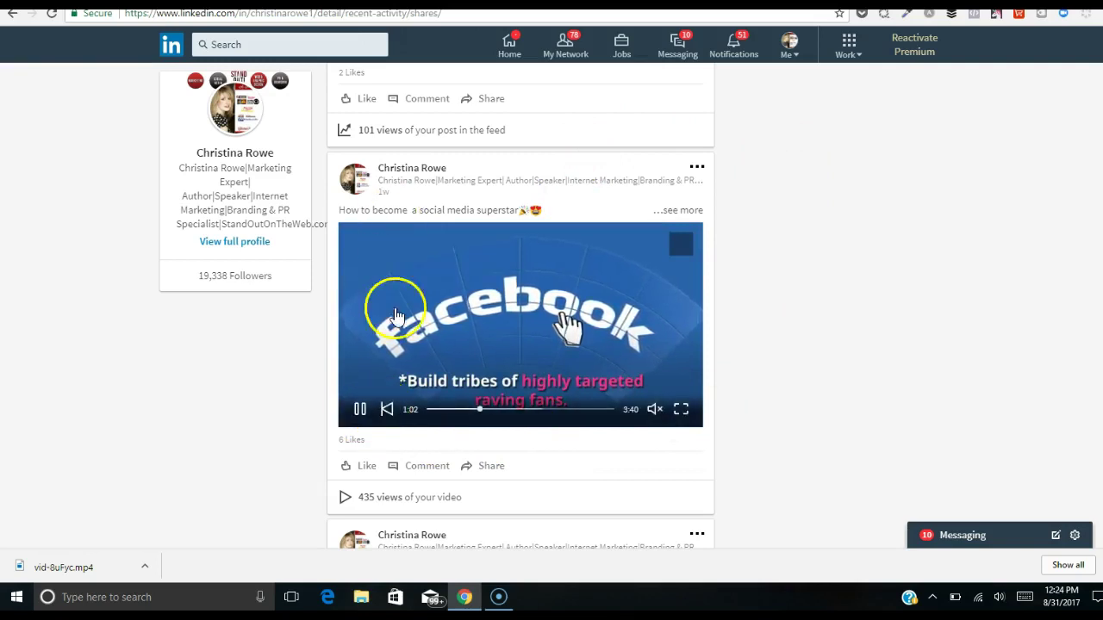
Restart and pause the LinkedIn post's video, then scroll through your recent Posts activity
left_click(387, 409)
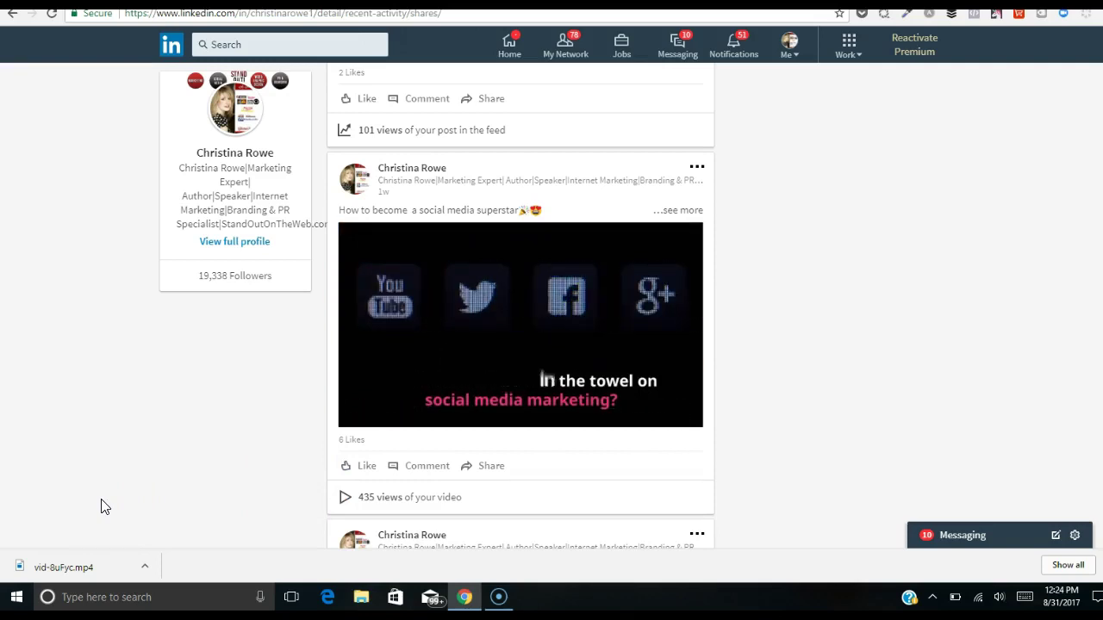
left_click(121, 498)
mouse_move(366, 413)
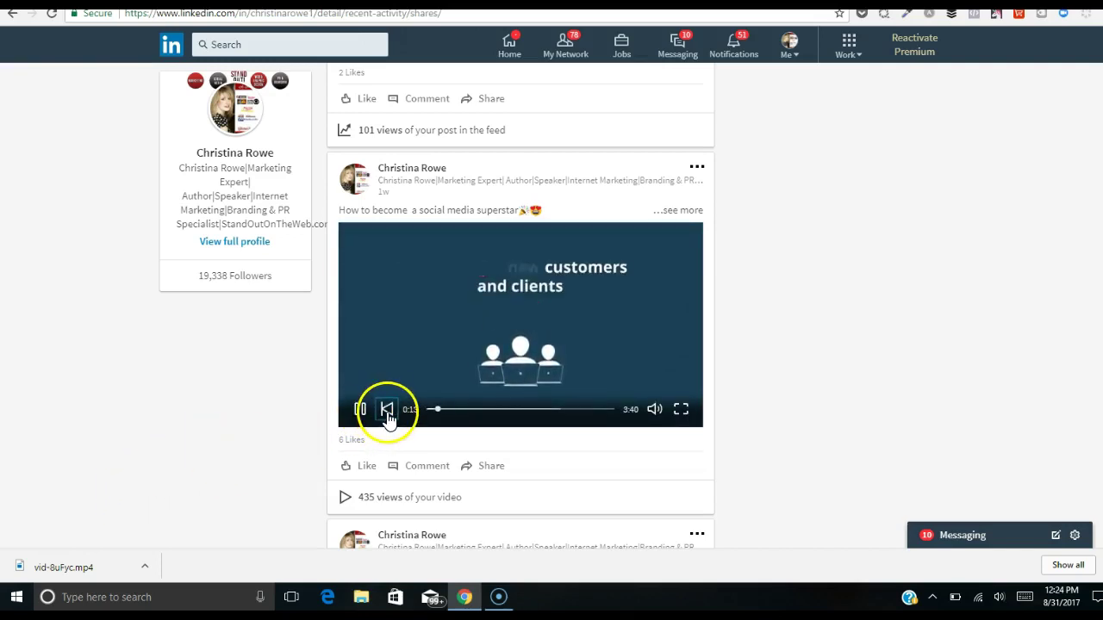
left_click(386, 412)
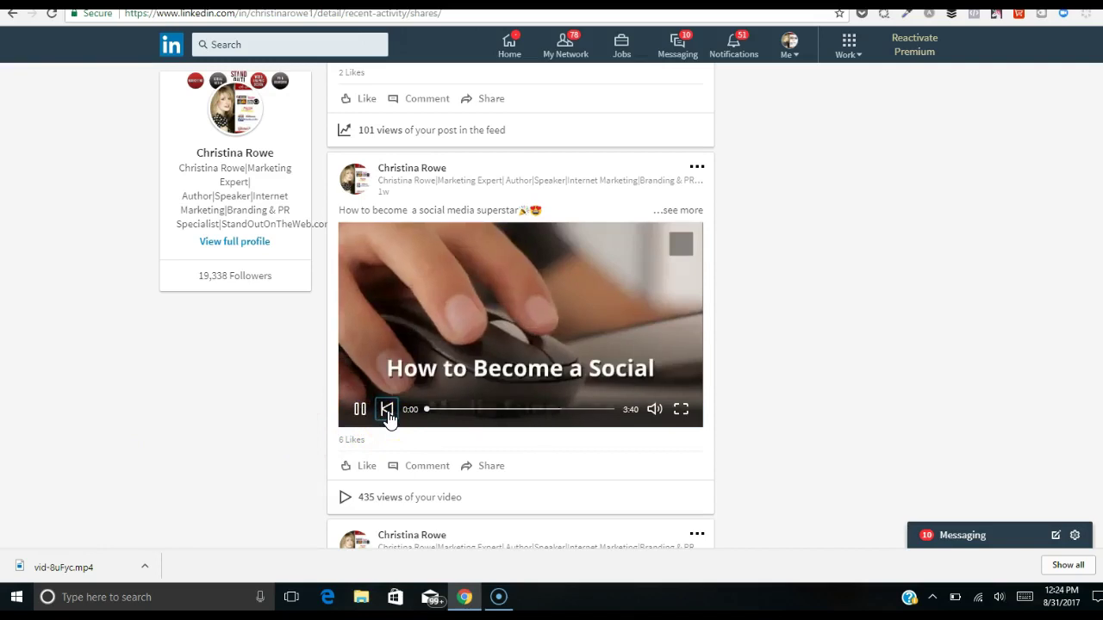
left_click(360, 409)
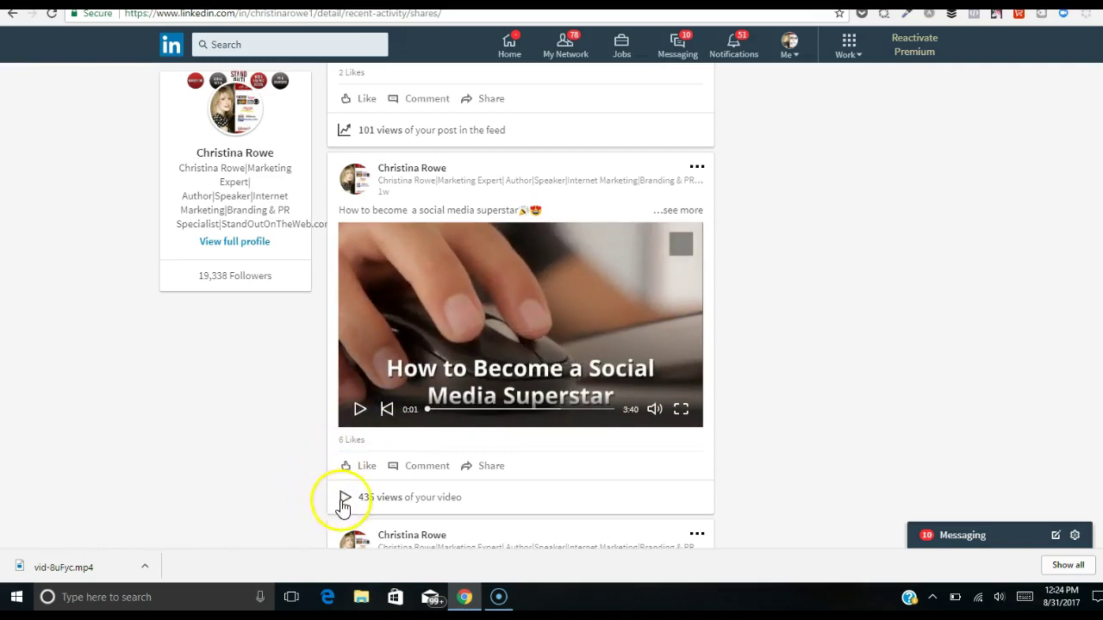
mouse_move(369, 498)
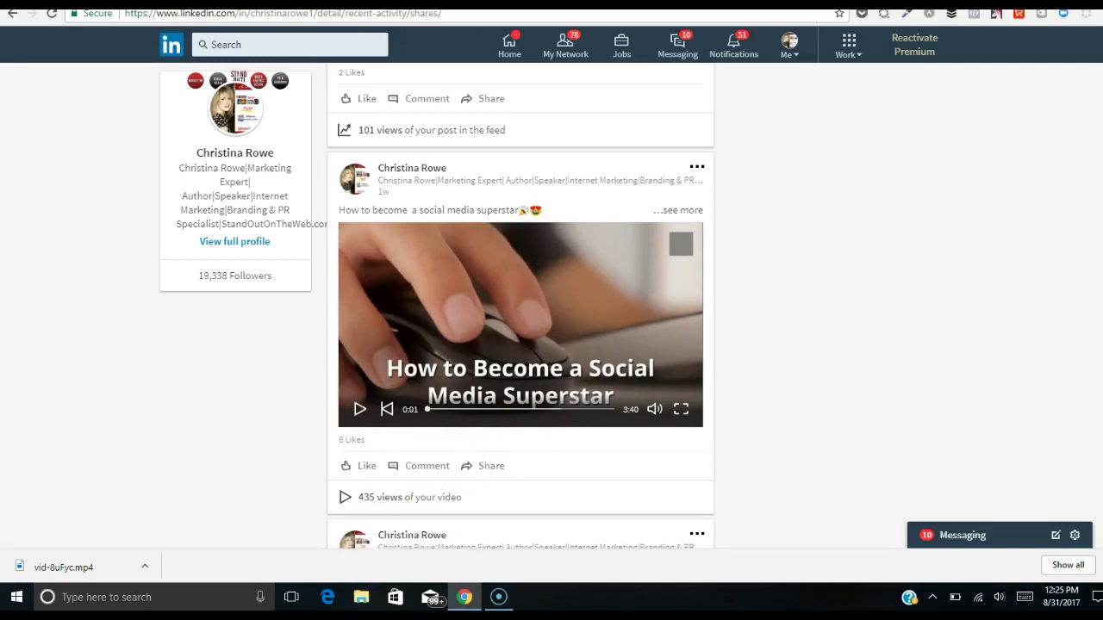
scroll(521, 345, "up", 15)
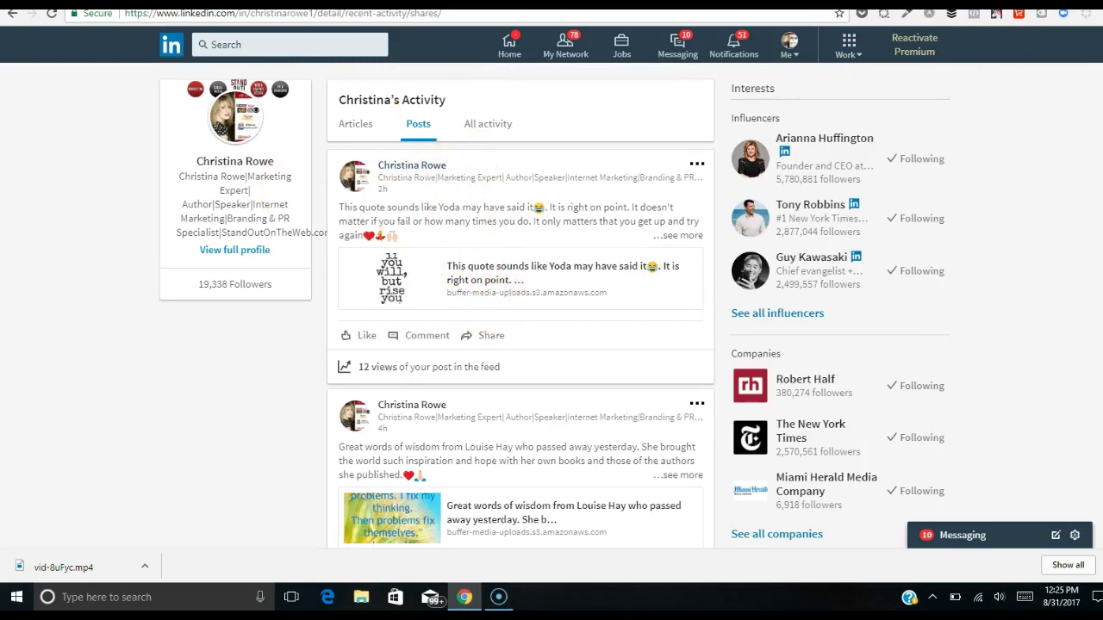
scroll(520, 327, "down", 2)
scroll(521, 328, "up", 2)
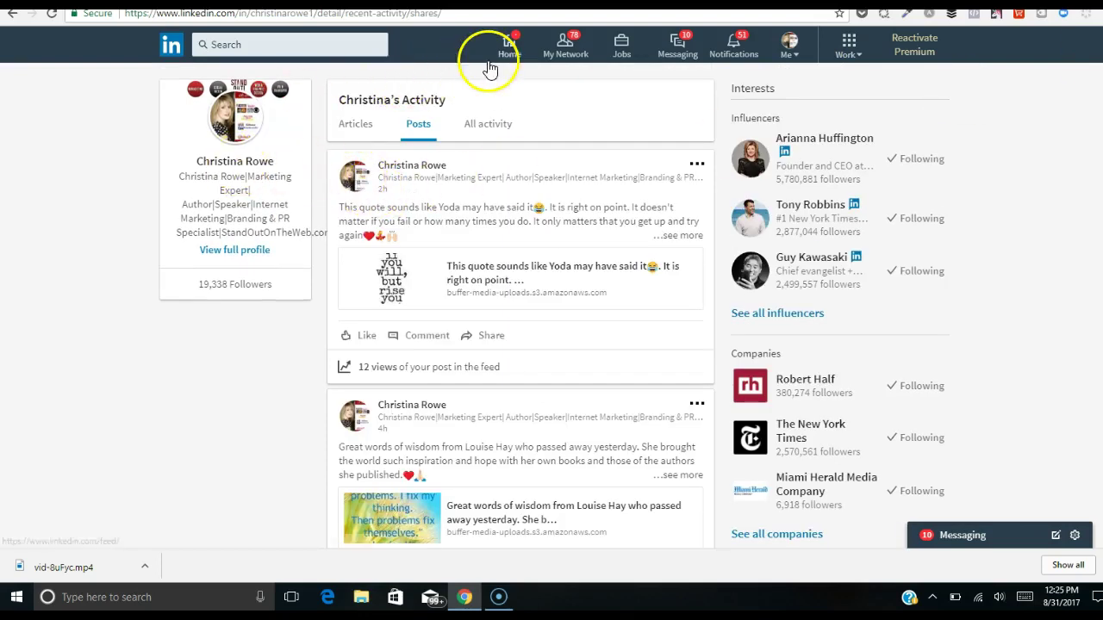
Start a new LinkedIn post from the home feed with the vid-8uFyc video attached
left_click(507, 42)
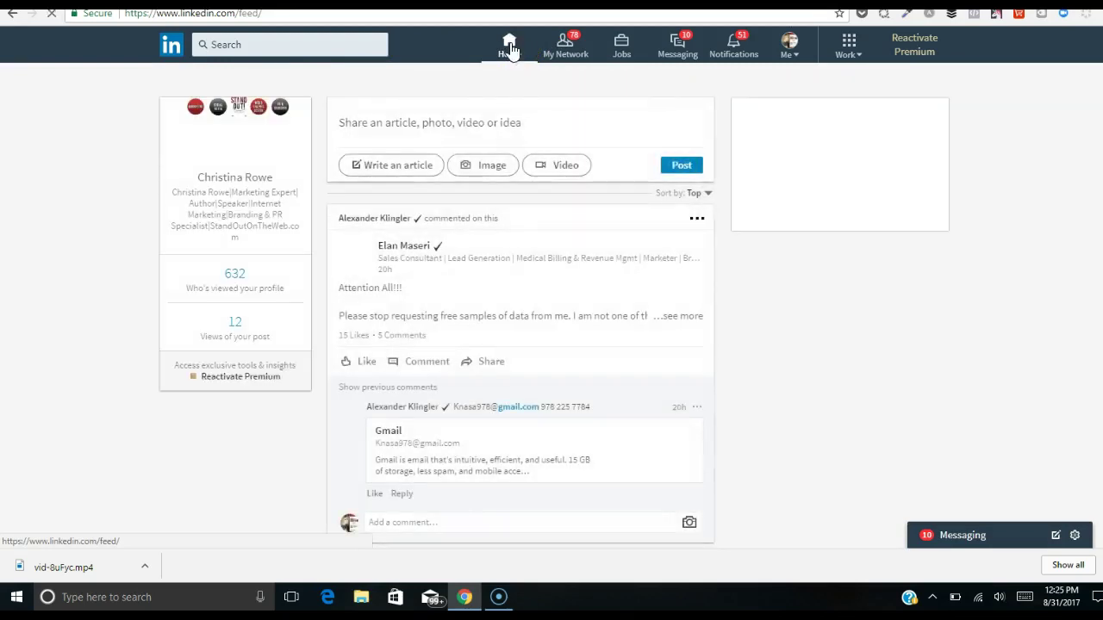
left_click(566, 165)
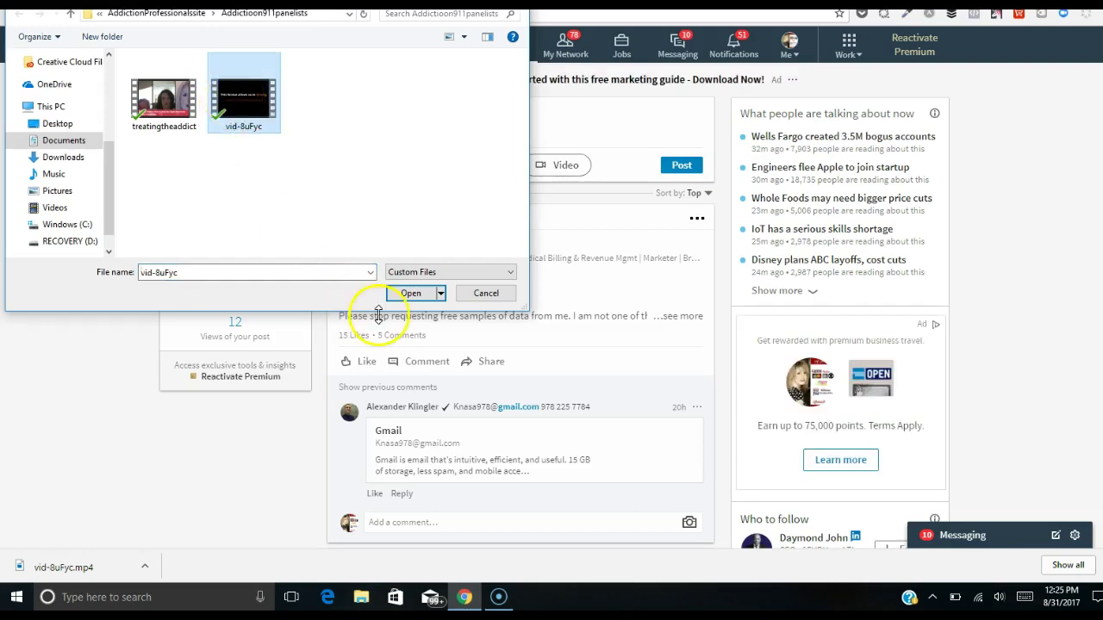
left_click(403, 295)
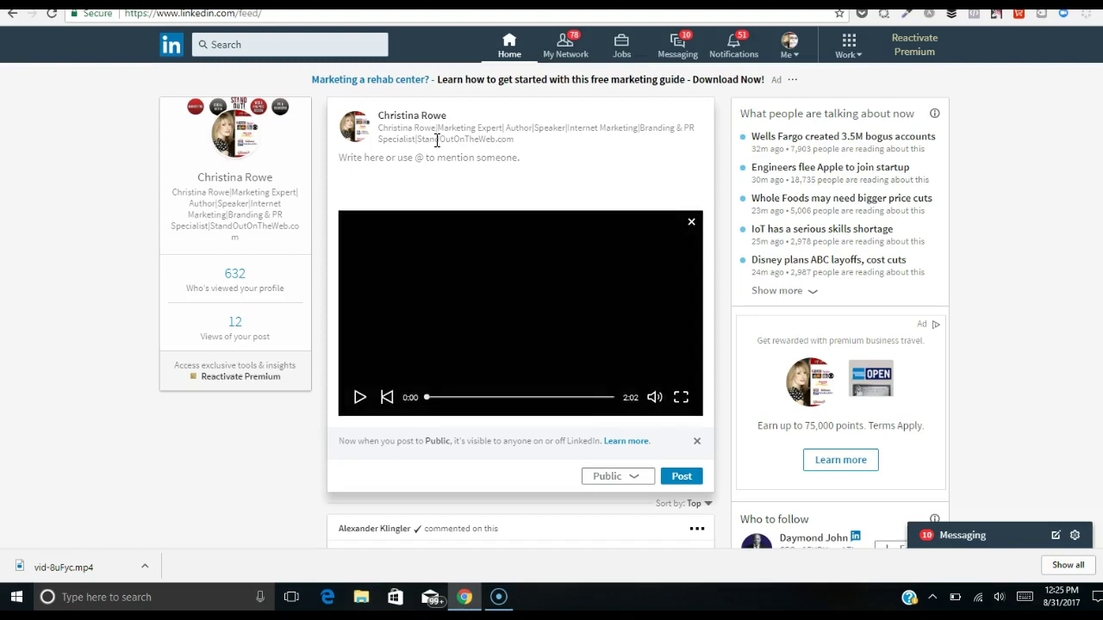
Paste the Addiction 911 invitation message, set visibility to Public + Twitter, and post
type("Would you be available next Thursday to share your expertise on the Addiction 911 Show? Over 30,000 viewers watched the Addiction 911 Shows on Facebook Live! Our viewers are addicts and the loved ones and friends of addicts looking for treatment.Register as a guest on the next show")
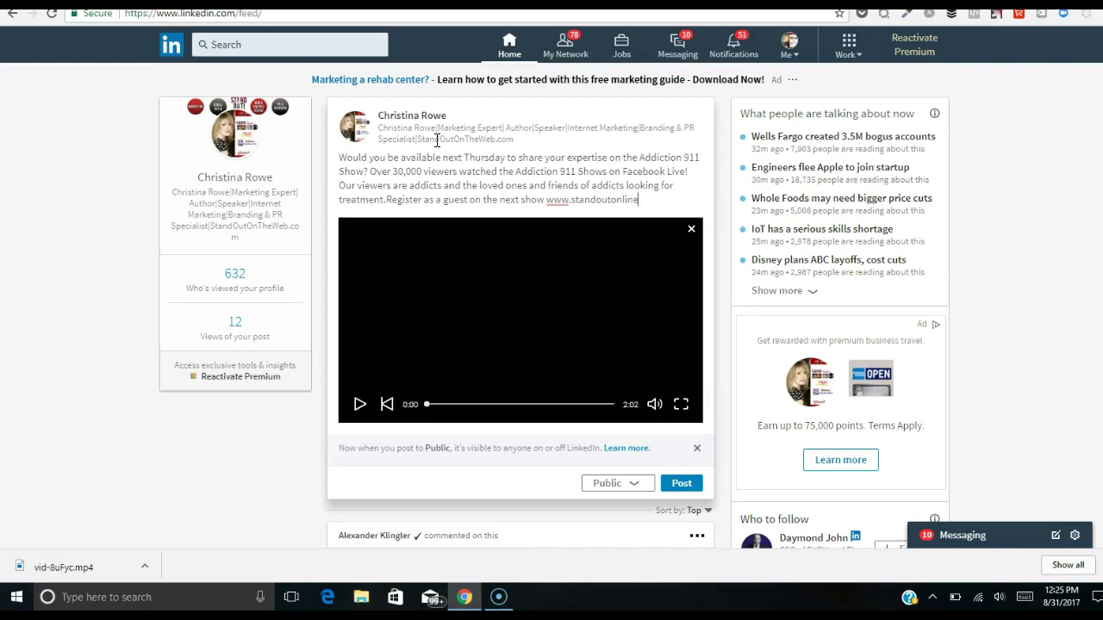
type(".com/a")
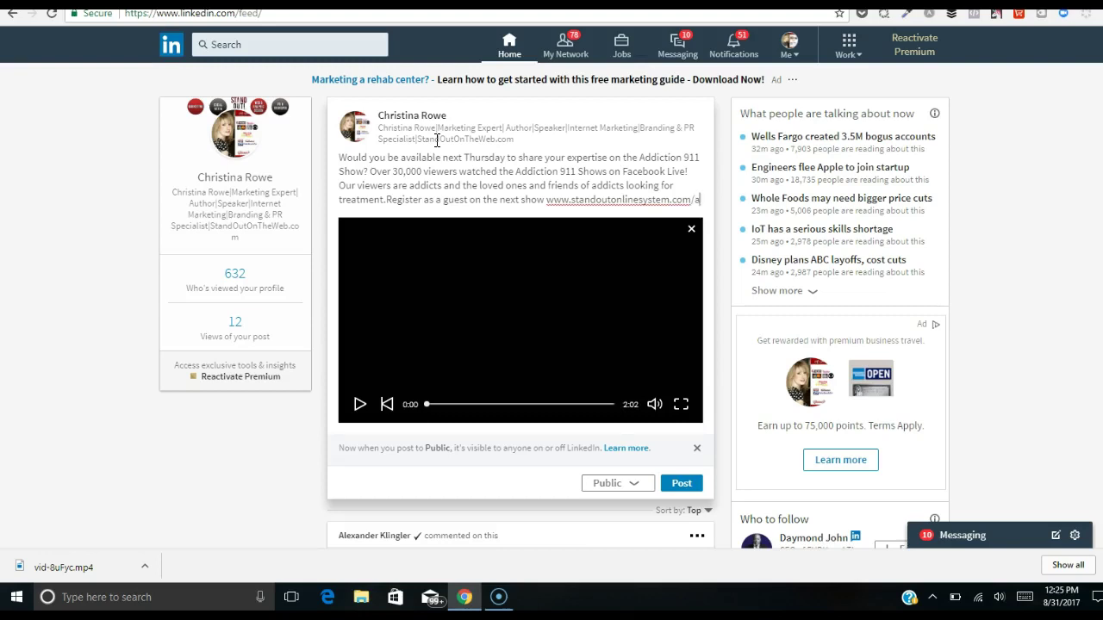
type("ddiction911")
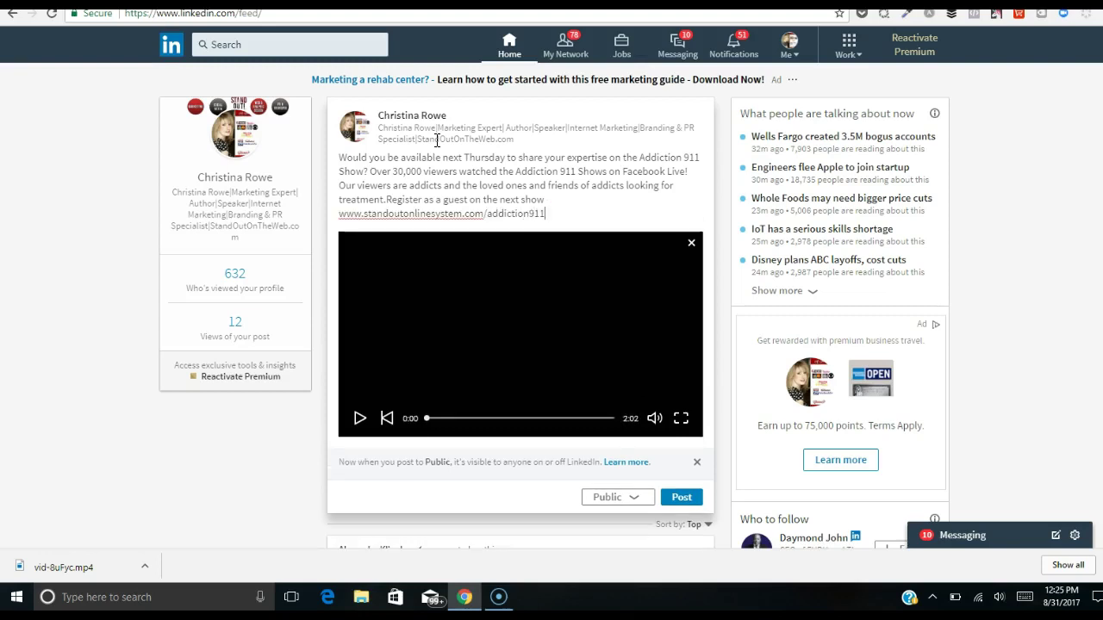
left_click(635, 498)
left_click(487, 500)
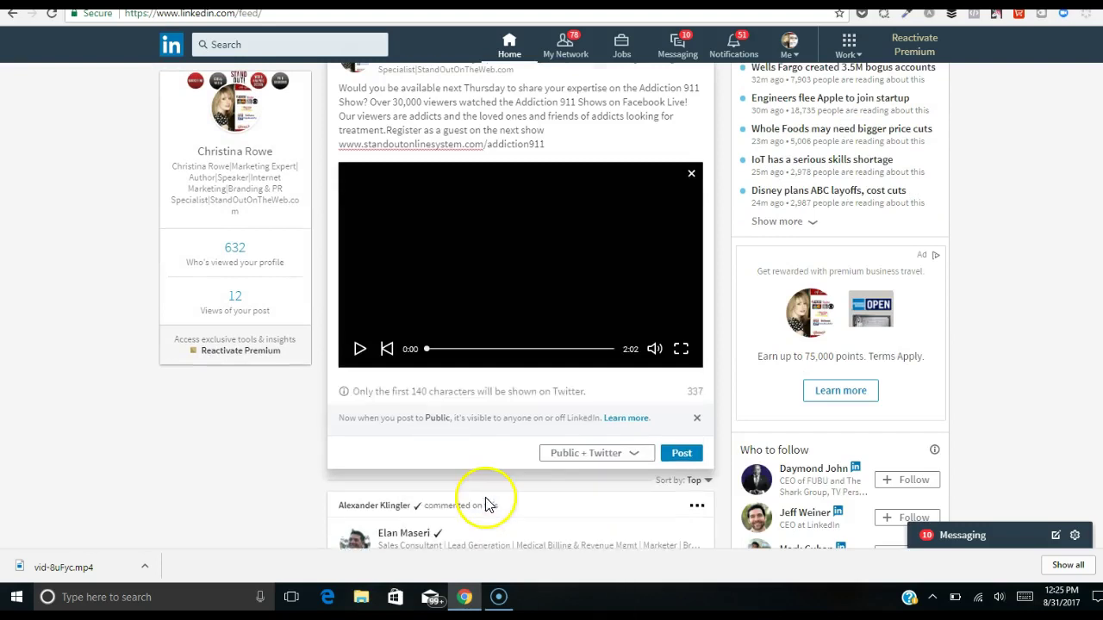
left_click(682, 454)
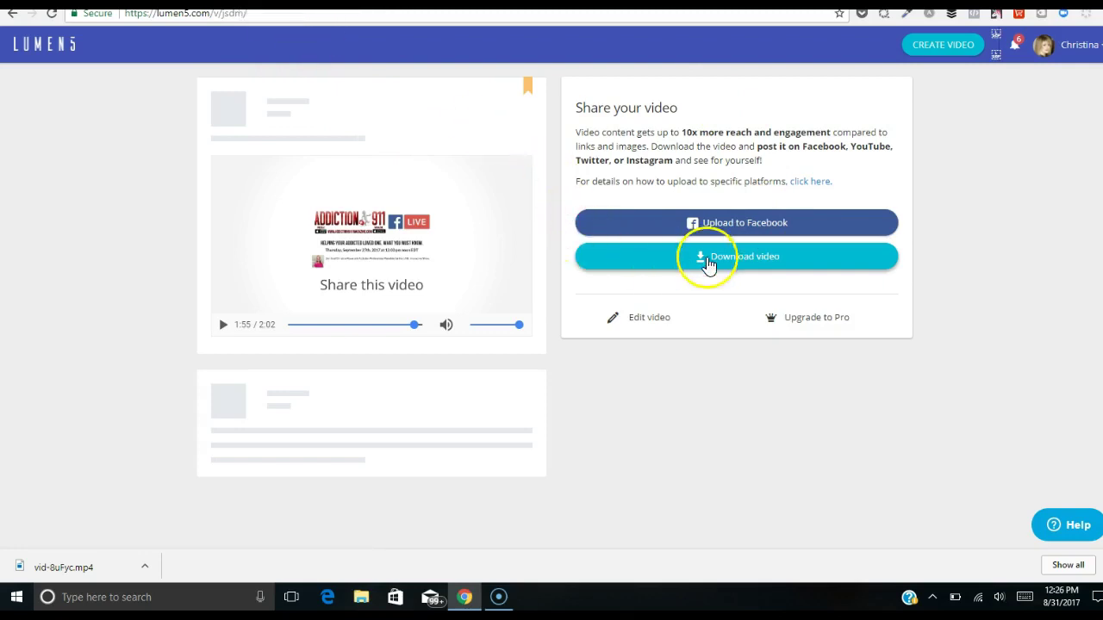
Set the Facebook upload destination to the Addiction 911 page and paste the invitation caption
left_click(745, 225)
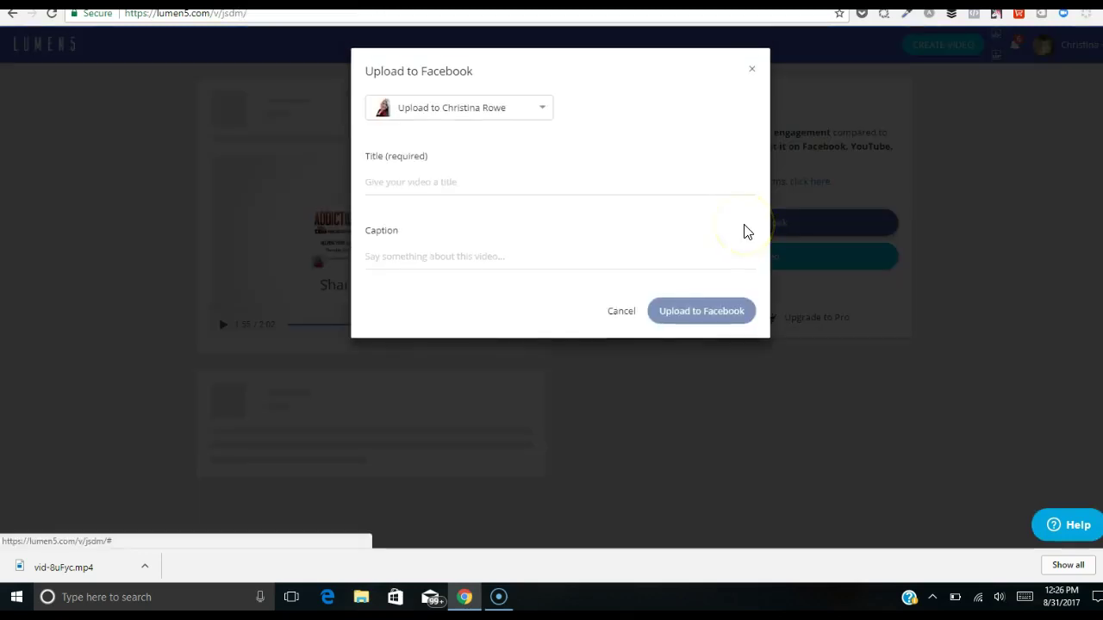
left_click(510, 103)
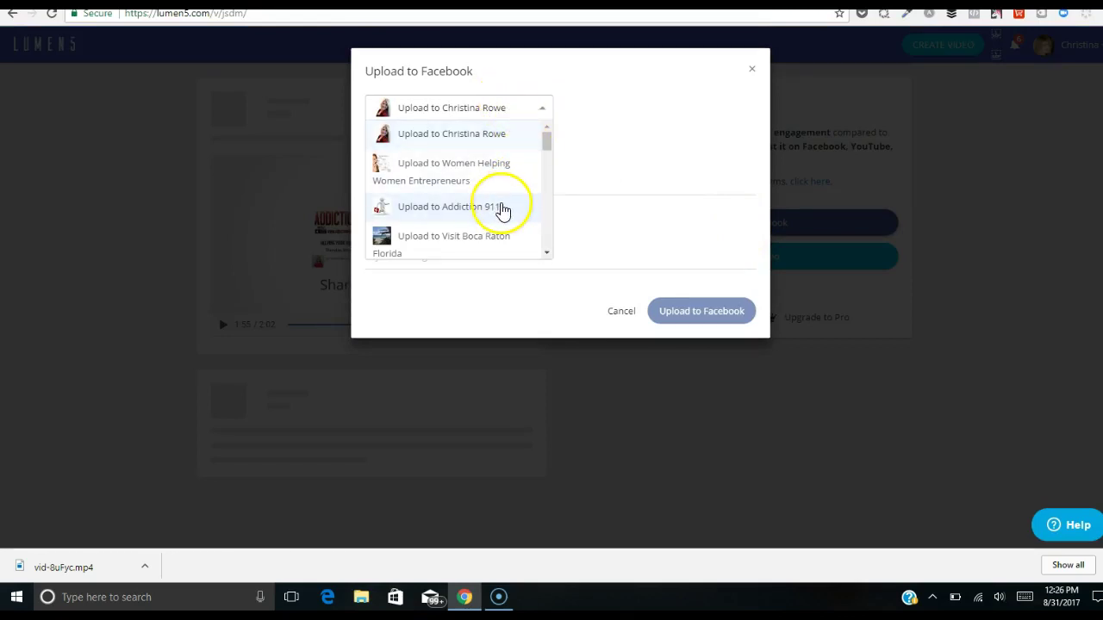
left_click(504, 208)
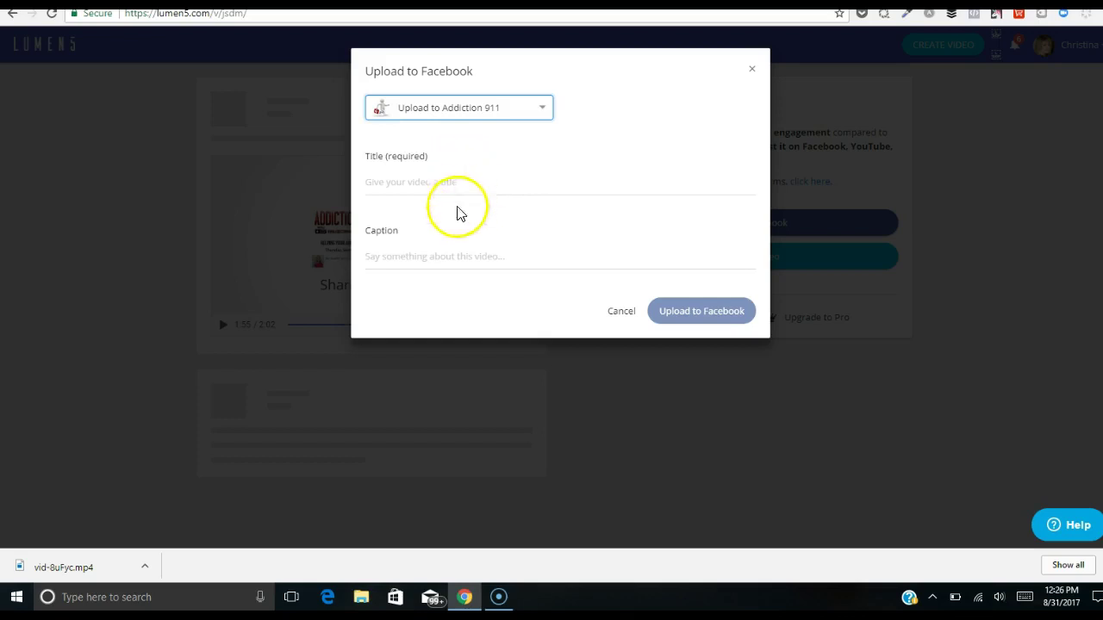
left_click(456, 249)
left_click(454, 255)
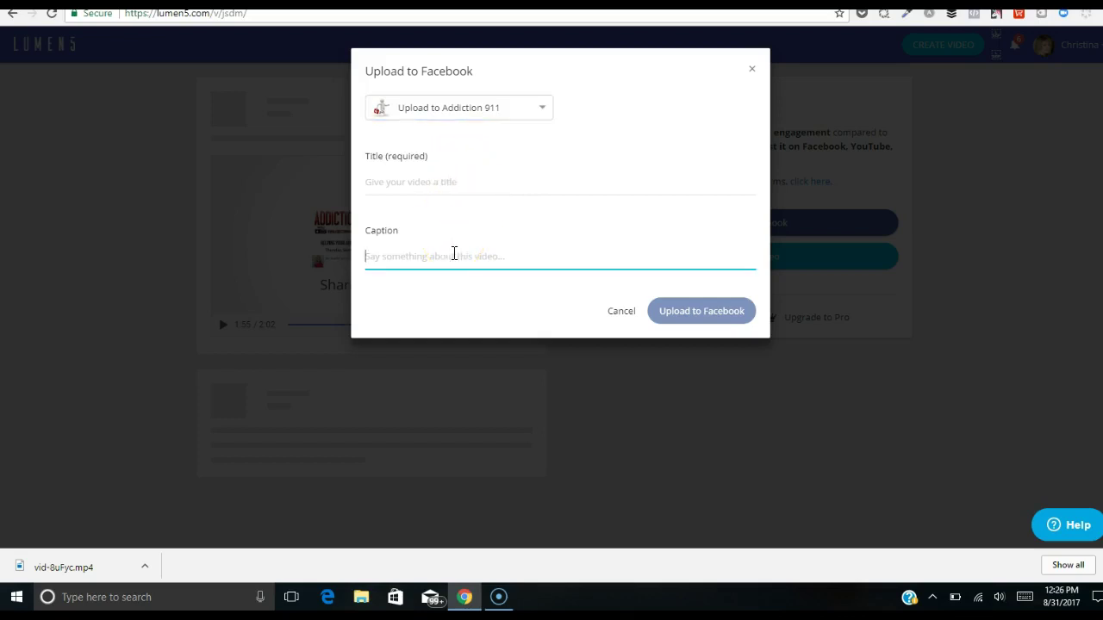
key("ctrl+v")
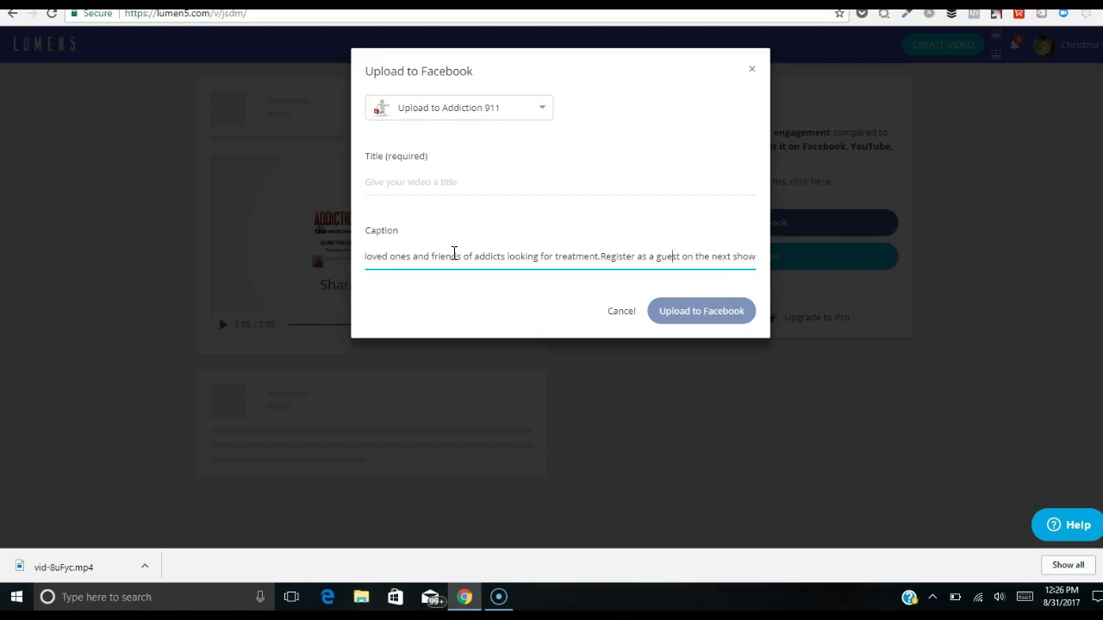
Move the caption's opening guest question into the title and upload to Facebook
key("Left")
key("Left")
key("Left")
key("Left")
key("Left")
key("Left")
key("Left")
key("Left")
key("Left")
key("Left")
key("Left")
key("Left")
key("Left")
key("Left")
key("Left")
key("Left")
key("Left")
key("Left")
key("Left")
key("Left")
key("Left")
key("Left")
key("Left")
key("Left")
key("Left")
key("Left")
key("Left")
key("Left")
key("Left")
key("Left")
key("Left")
key("Left")
key("Left")
key("Left")
key("Left")
key("Left")
key("Left")
key("Left")
key("Left")
key("Left")
key("Left")
key("Left")
key("Left")
key("Left")
key("Left")
key("Left")
key("Left")
key("Left")
key("Left")
key("Left")
key("Left")
key("Left")
key("Left")
key("Left")
key("Left")
key("Left")
key("Left")
key("Left")
key("Left")
key("Left")
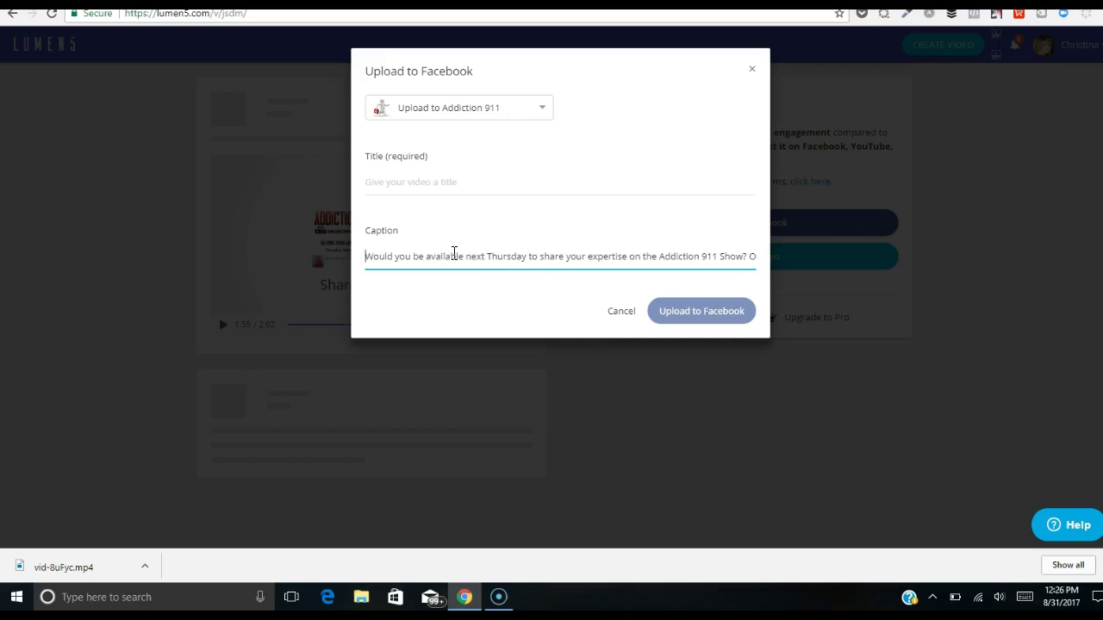
left_click_drag(743, 256, 362, 242)
key("ctrl+c")
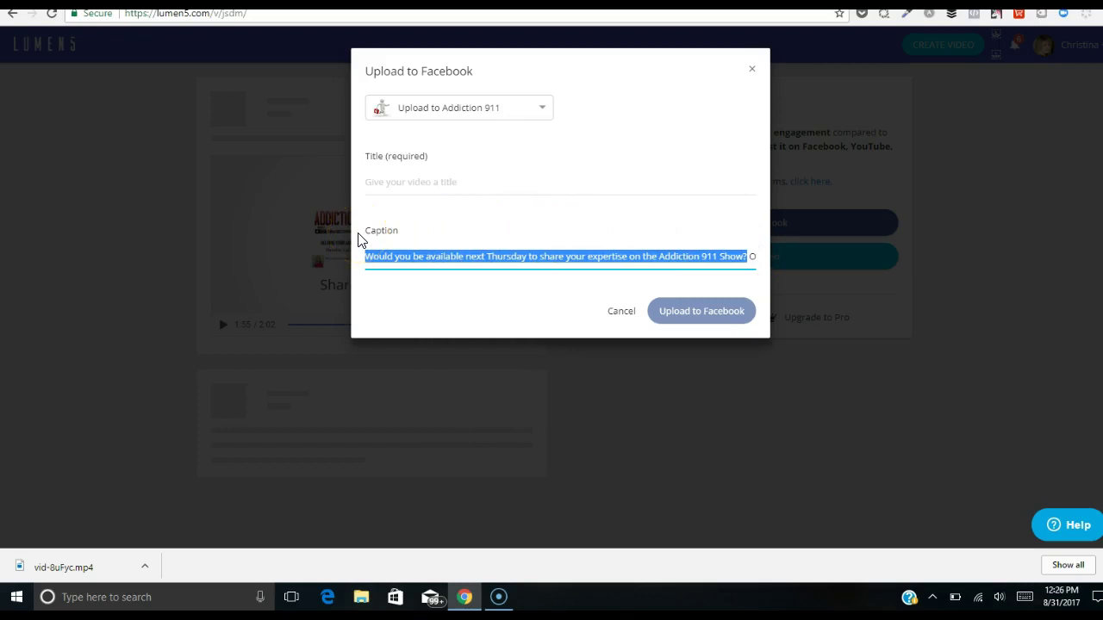
left_click(361, 242)
left_click(382, 182)
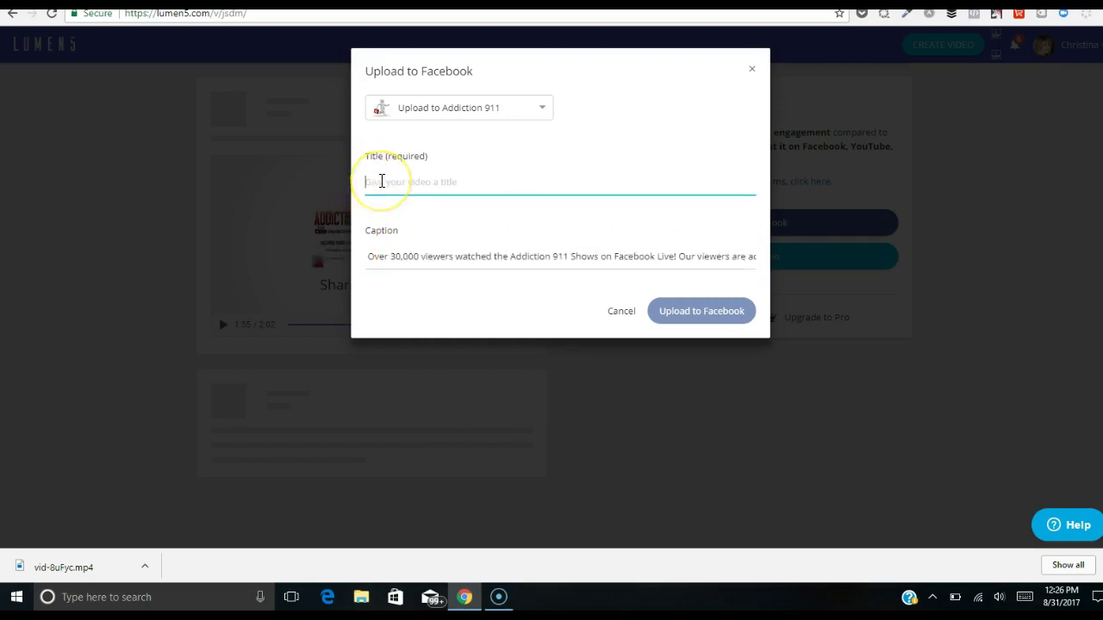
key("ctrl+v")
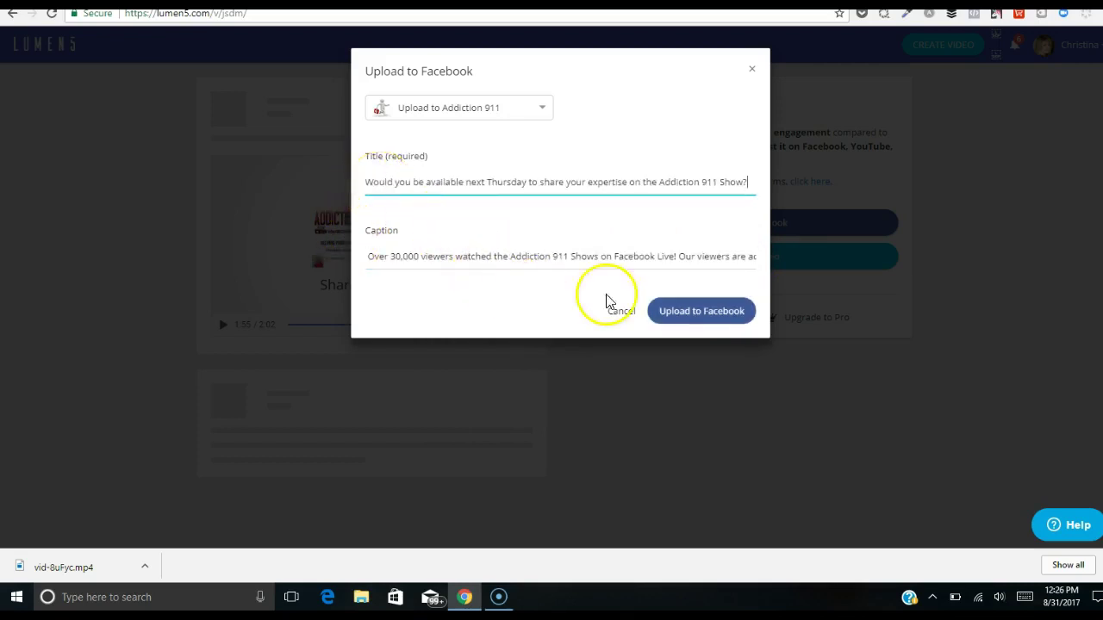
left_click(723, 313)
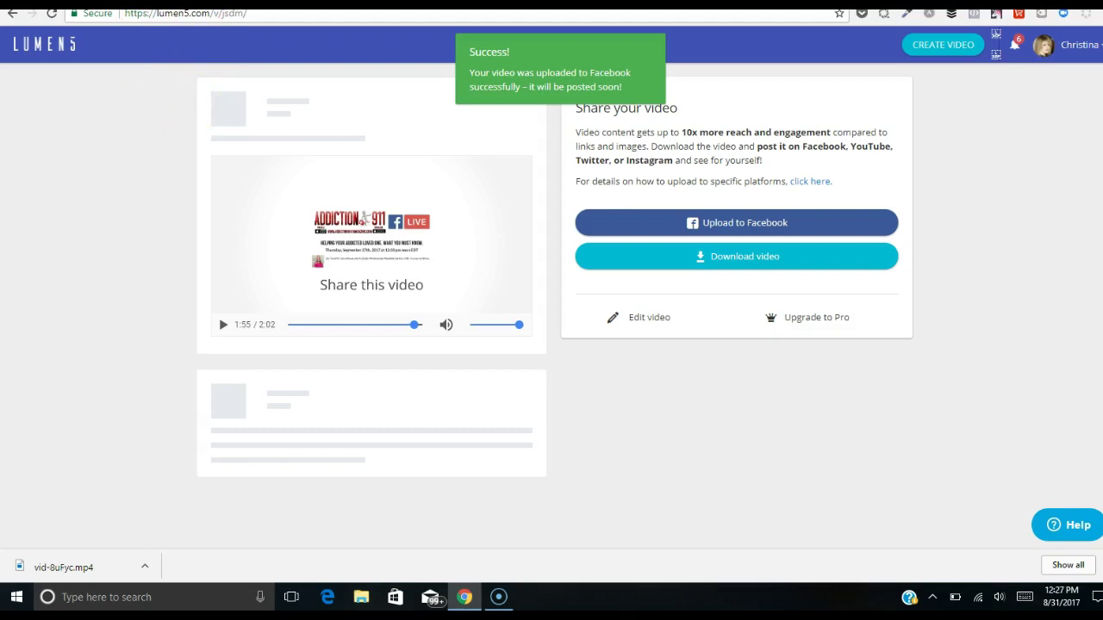
left_click(57, 58)
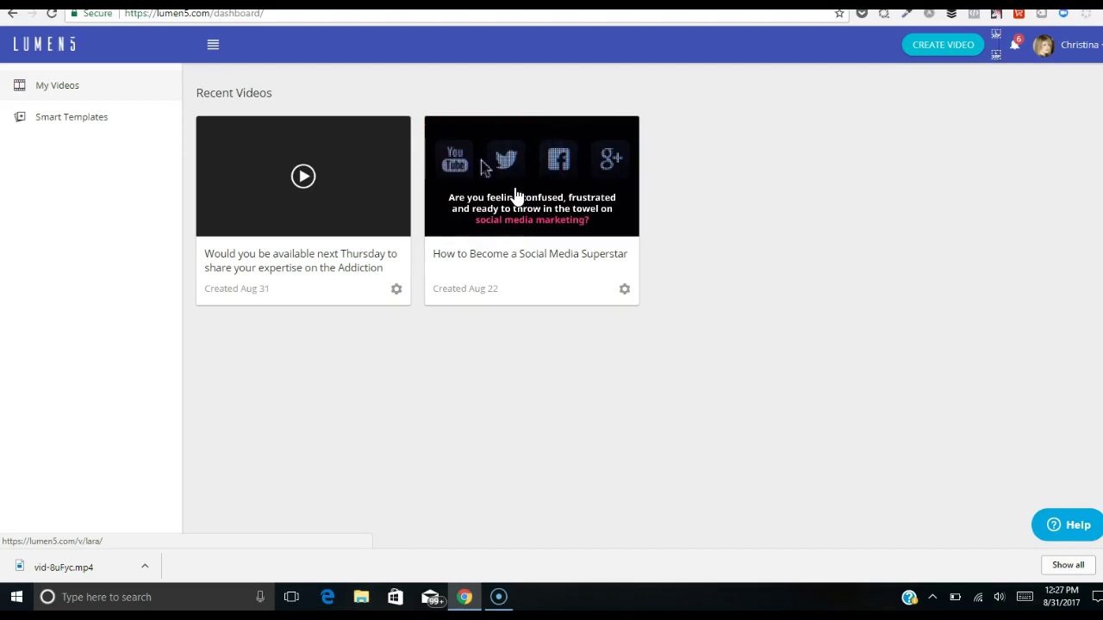
Return to the dashboard via the LUMEN5 logo and go to Smart Templates in the sidebar
left_click(267, 126)
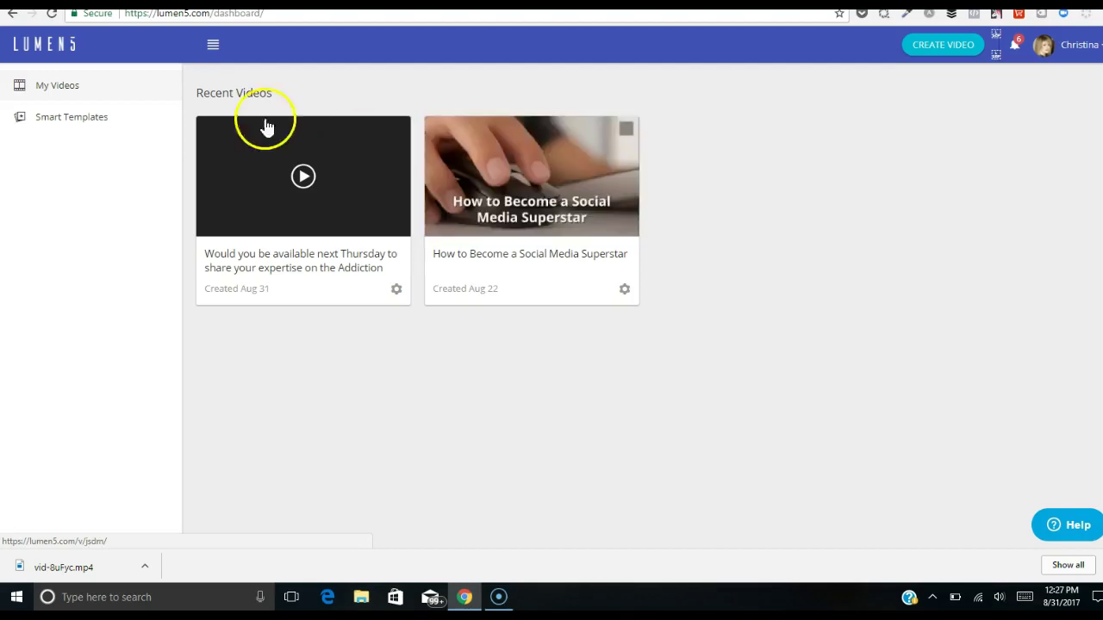
left_click(214, 43)
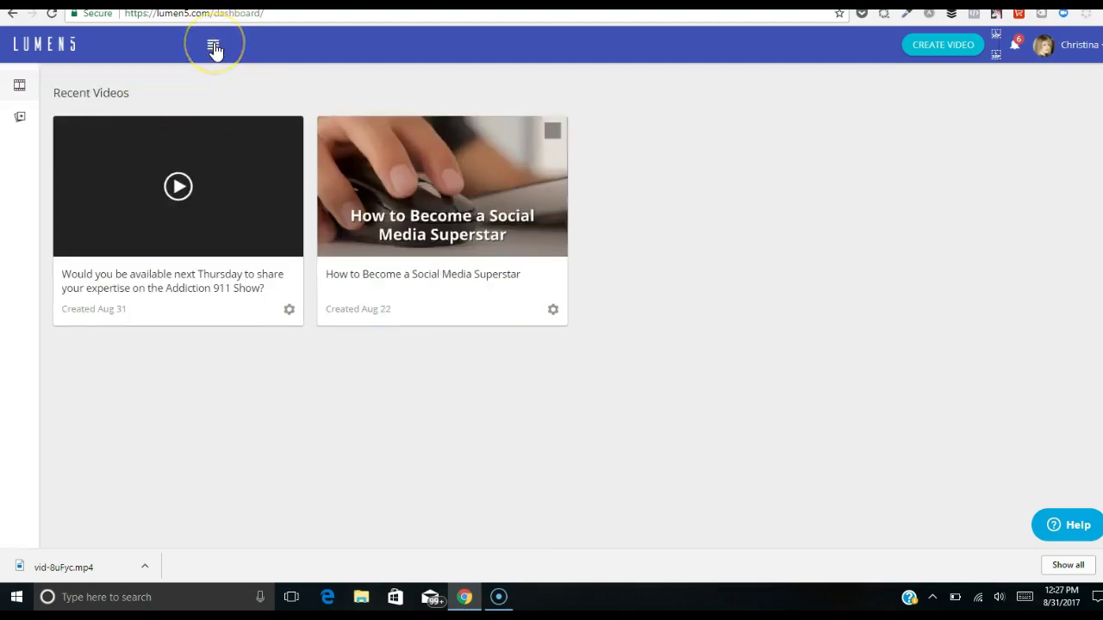
left_click(43, 44)
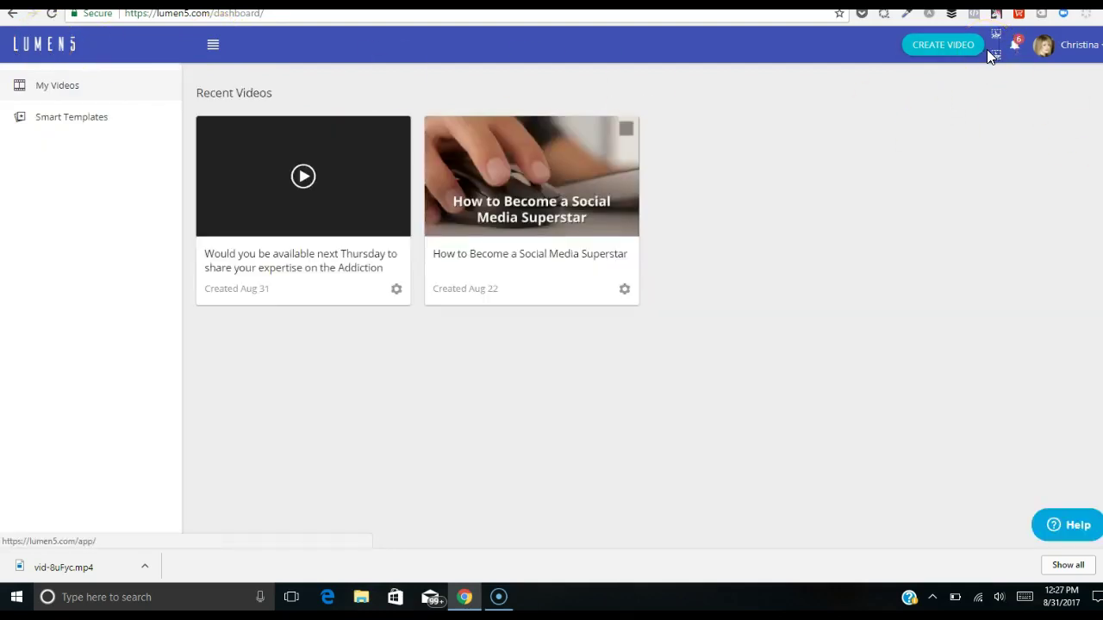
left_click(1083, 49)
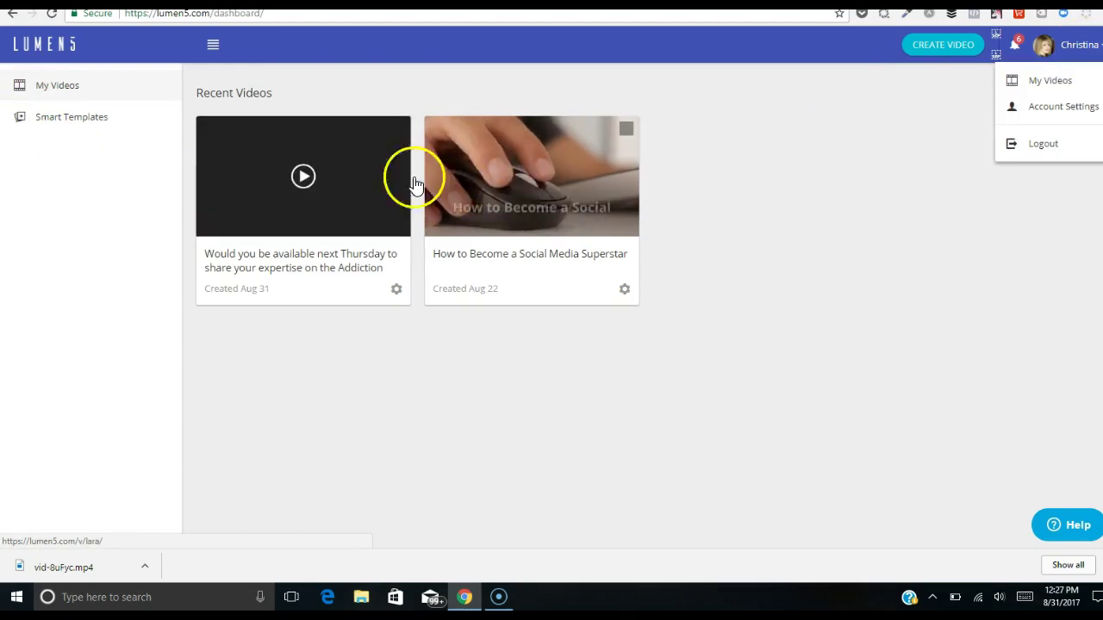
left_click(68, 121)
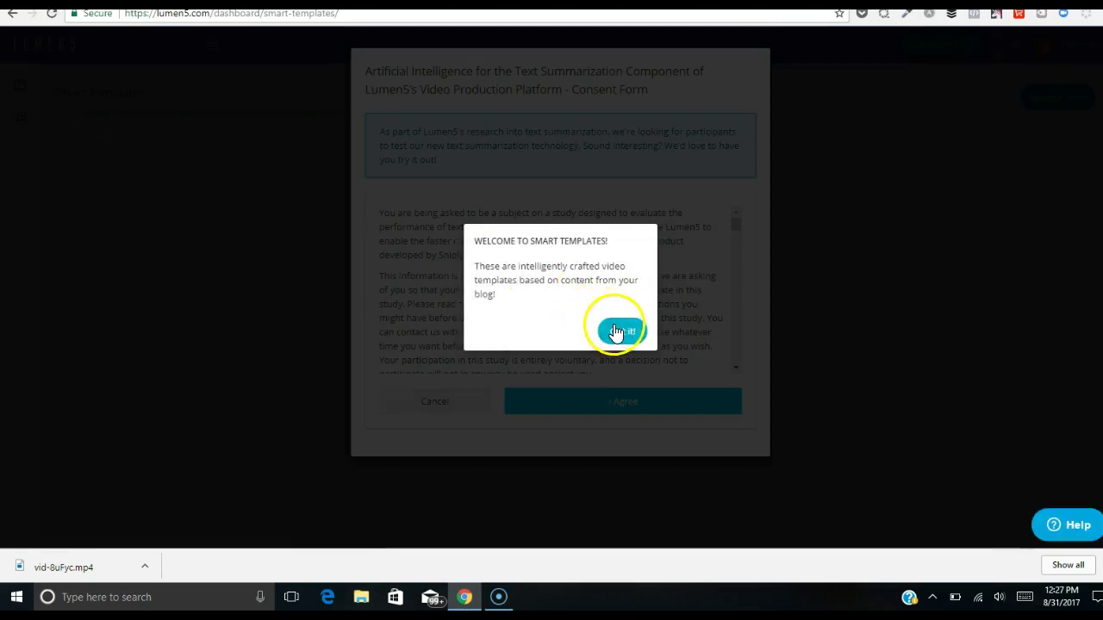
Dismiss the welcome note, agree to the research consent form, and go to Manage Feeds
left_click(617, 330)
left_click(598, 403)
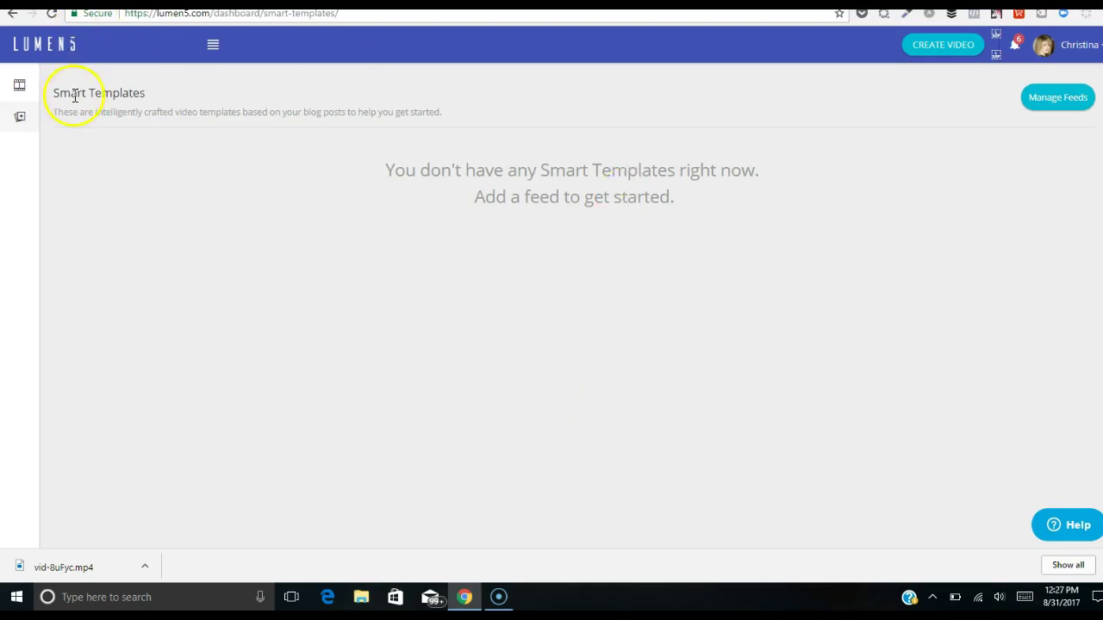
left_click_drag(54, 110, 347, 136)
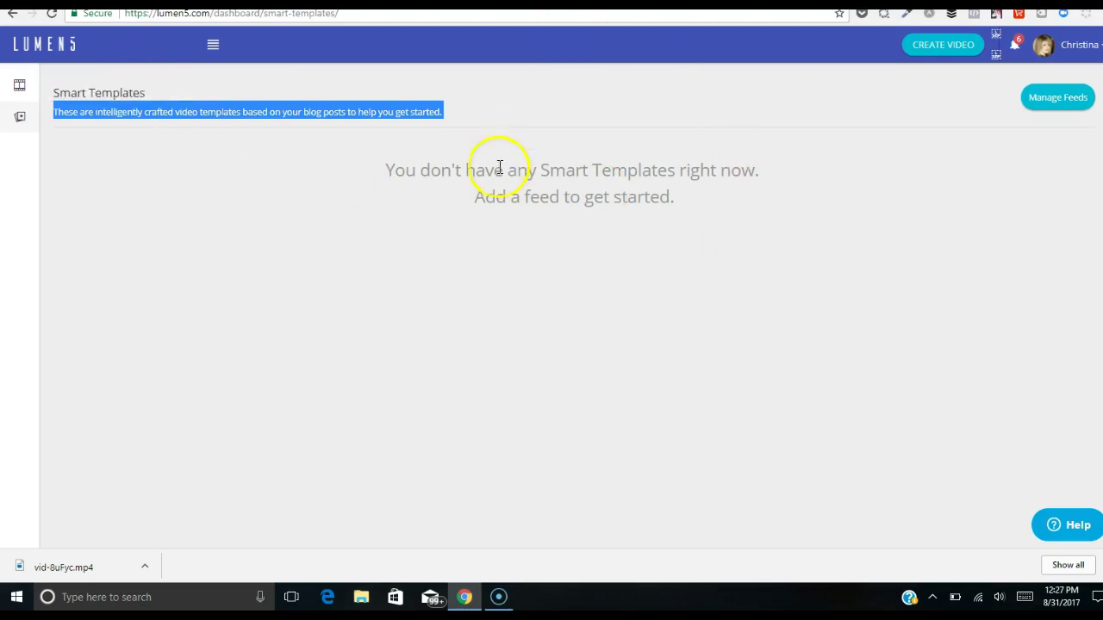
left_click(1067, 106)
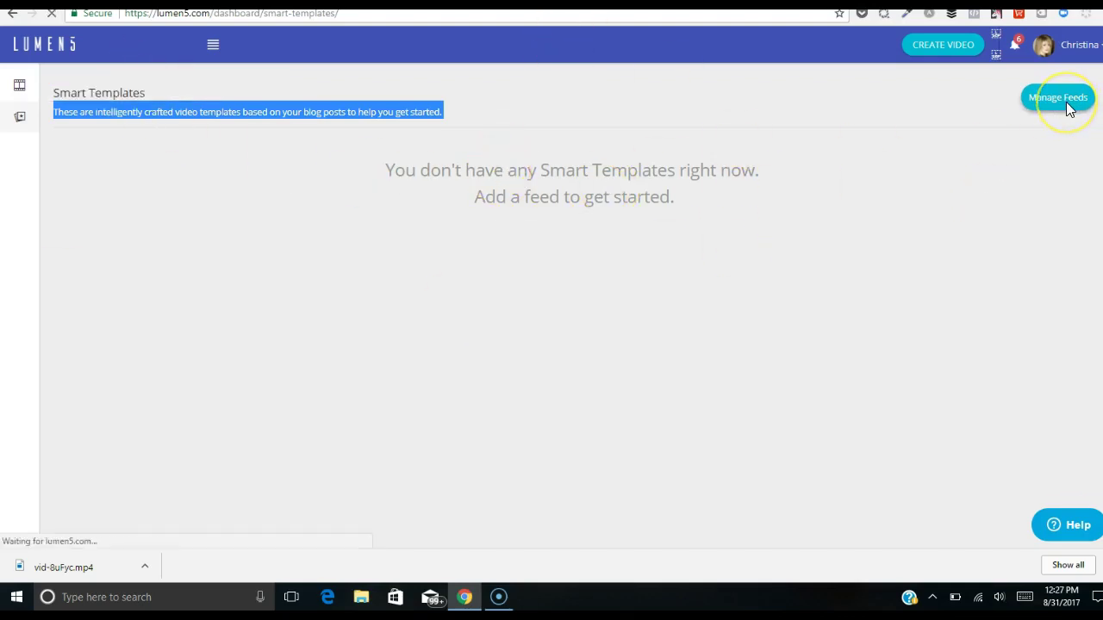